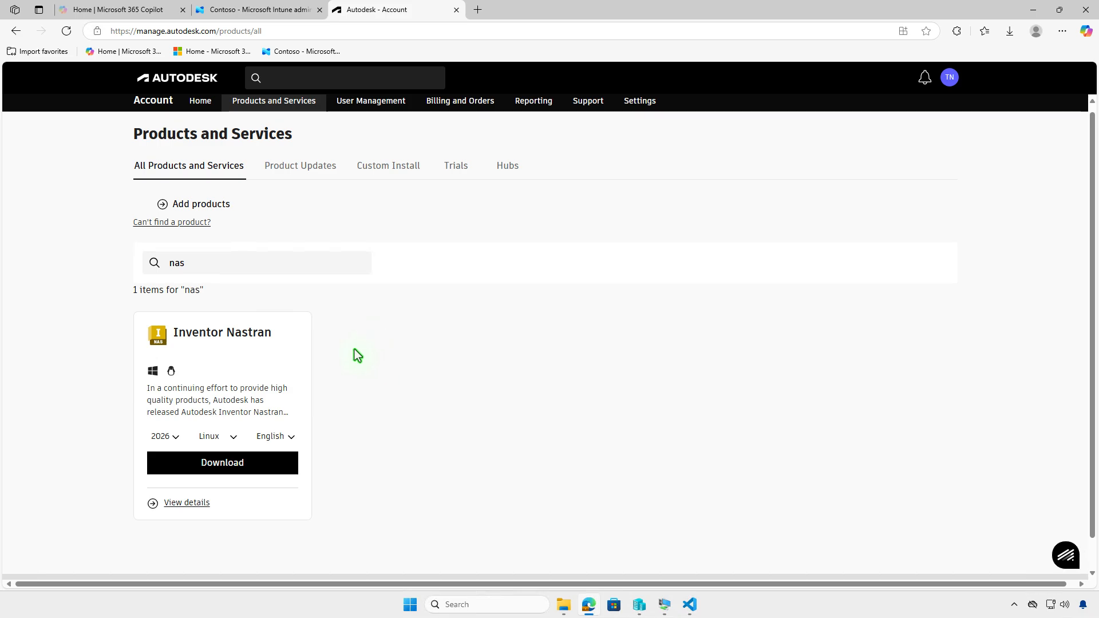
Download the English Inventor Nastran 2026 installer creator for Win 64
left_click(178, 437)
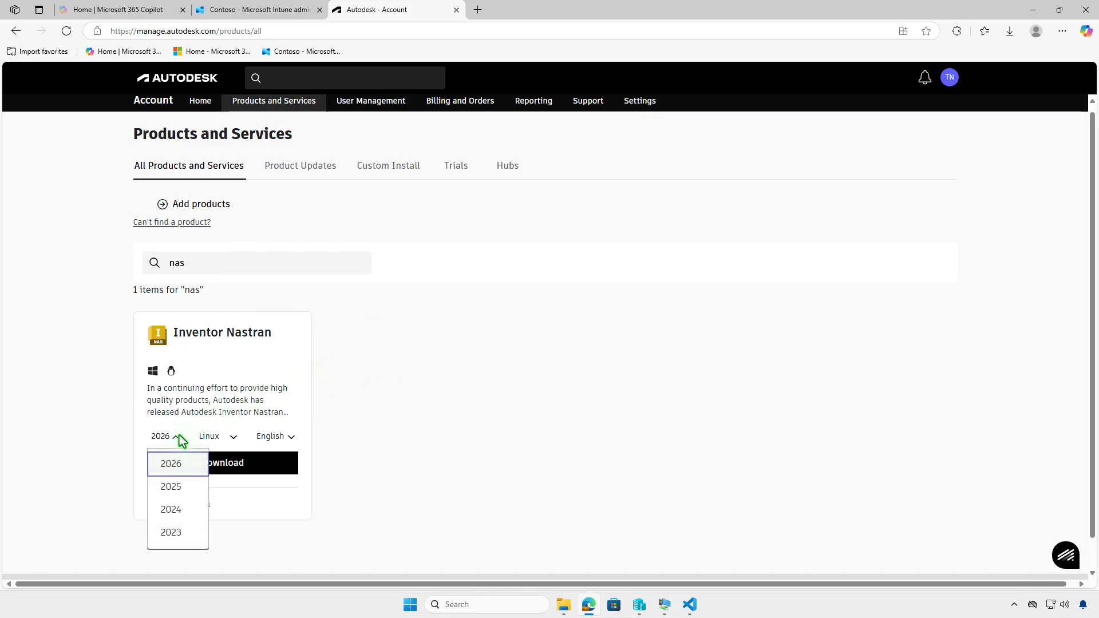
left_click(178, 438)
left_click(233, 438)
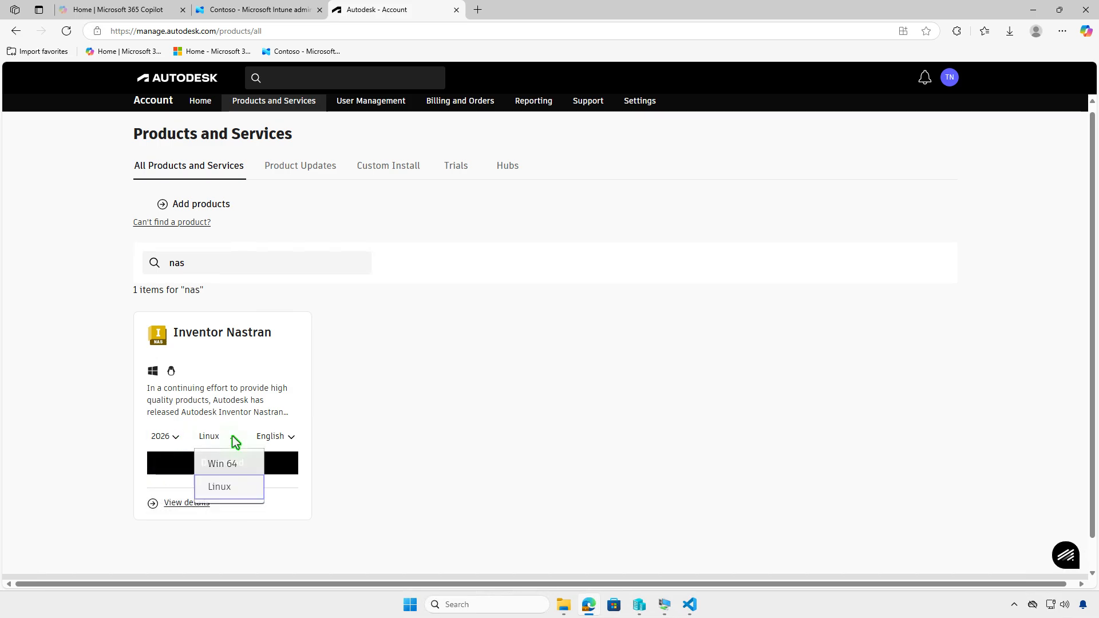
left_click(232, 463)
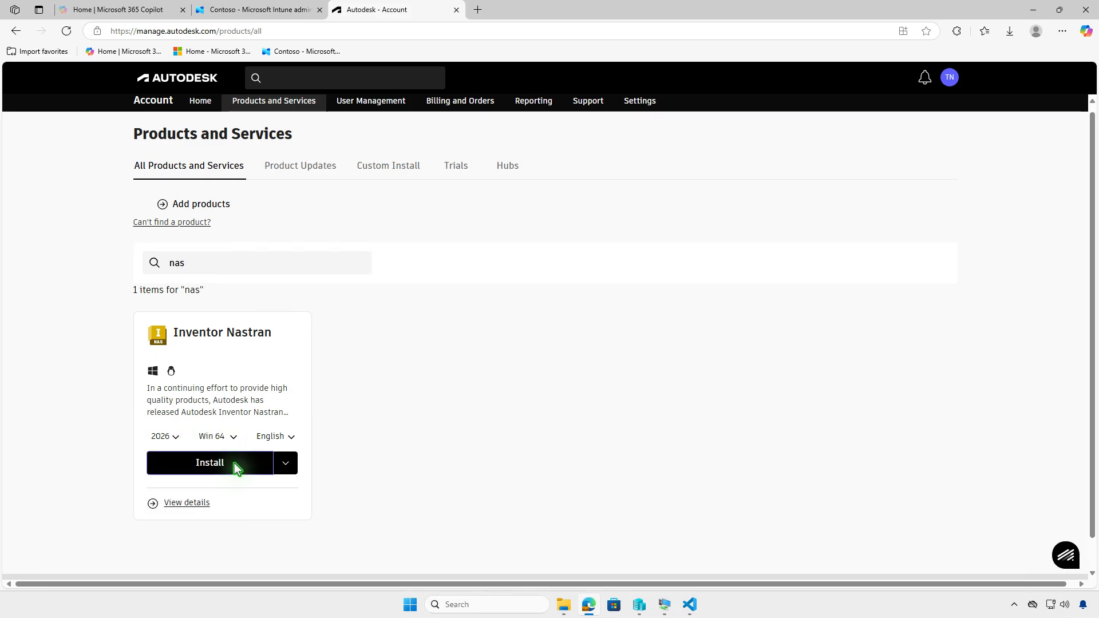
left_click(286, 465)
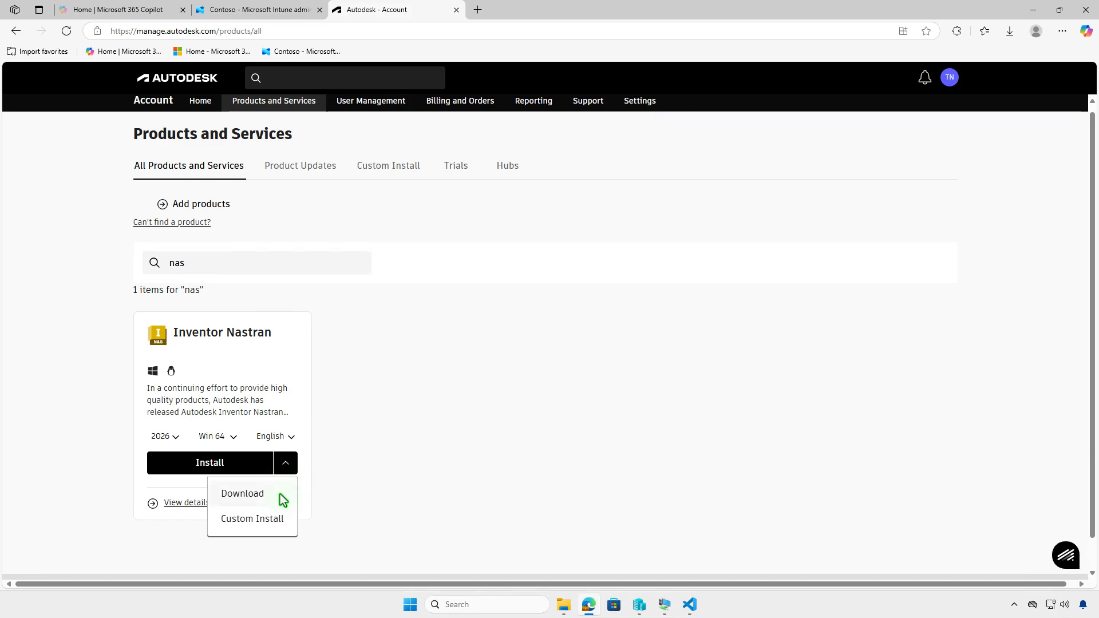
left_click(279, 493)
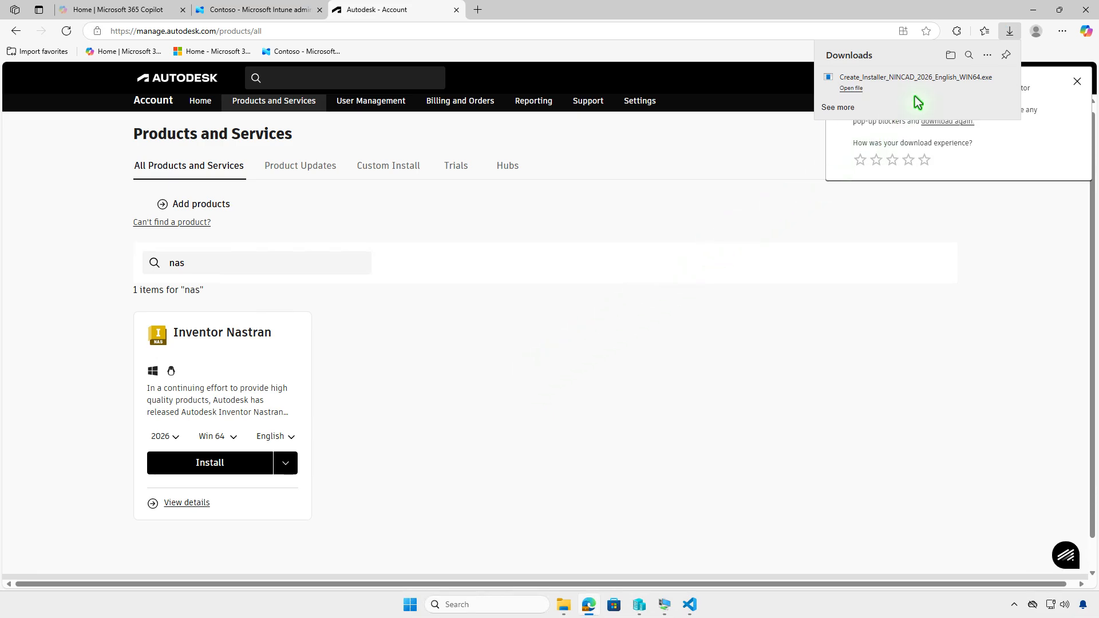
Run the downloaded Create_Installer_NINCAD_2026_English_WIN64.exe from the Downloads folder to build the full installer
left_click(951, 55)
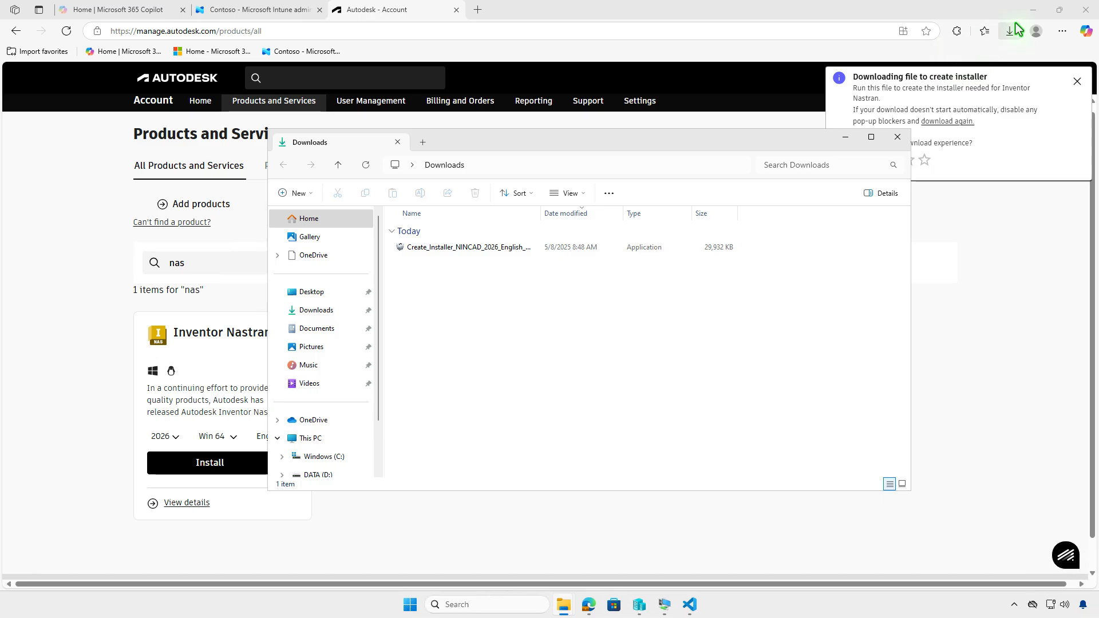
left_click(1036, 13)
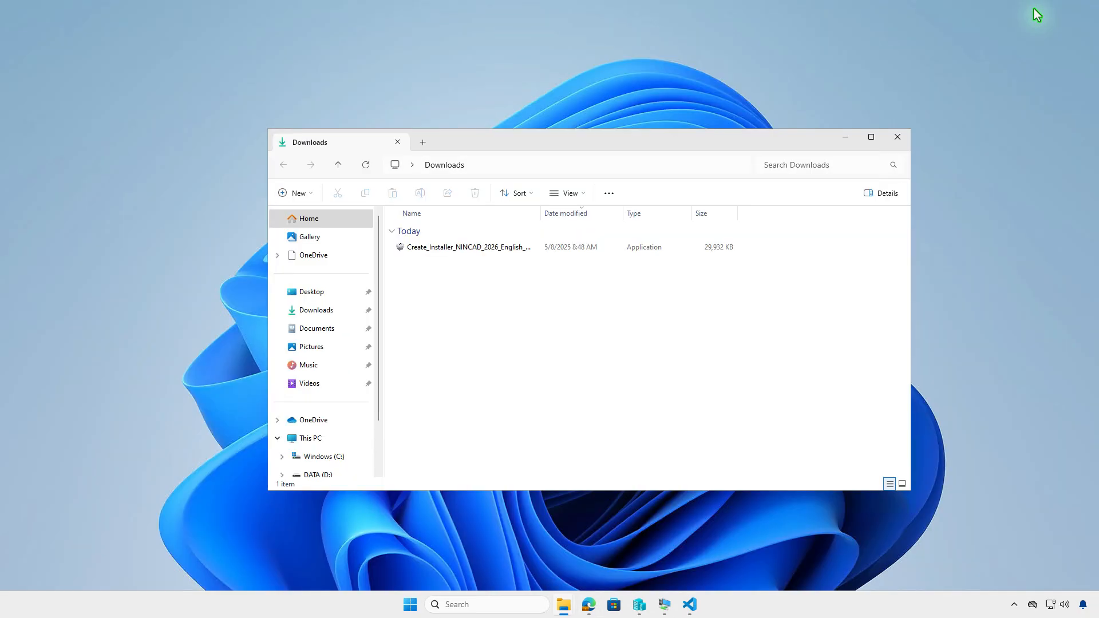
left_click(590, 252)
double_click(590, 253)
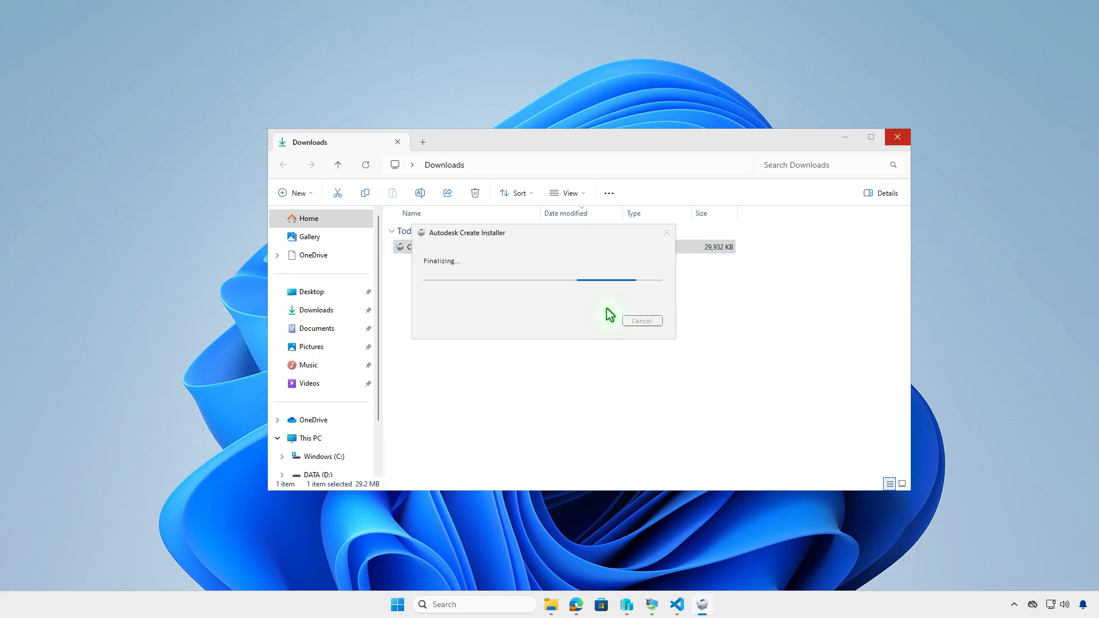
left_click(610, 313)
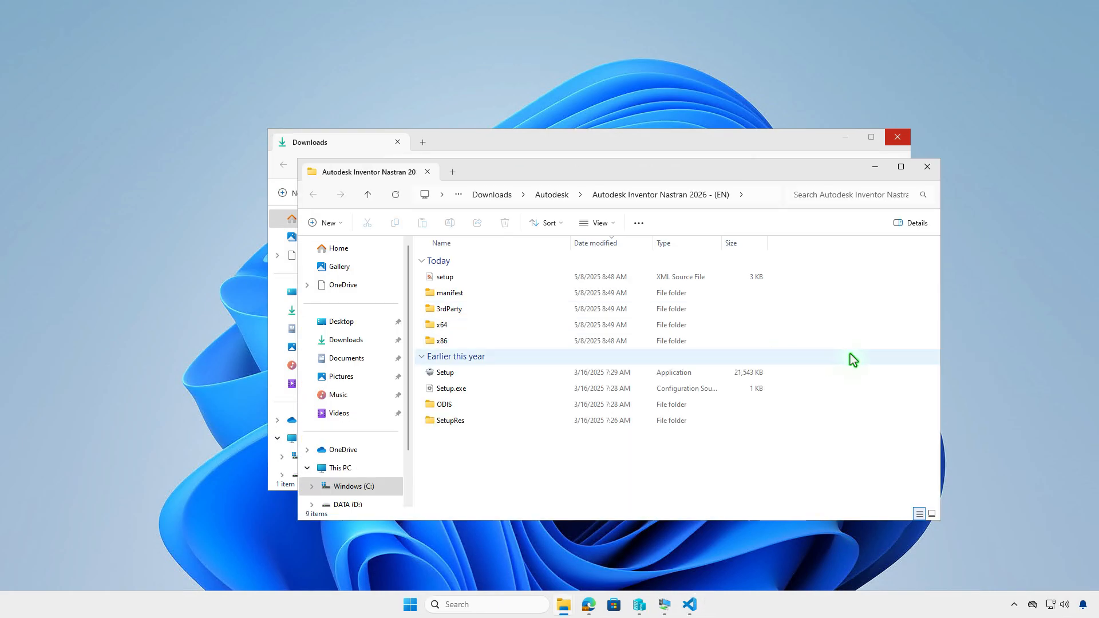
Close the automatically opened folder window and browse from Downloads through Autodesk into the Autodesk Inventor Nastran 2026 - (EN) folder
left_click(928, 167)
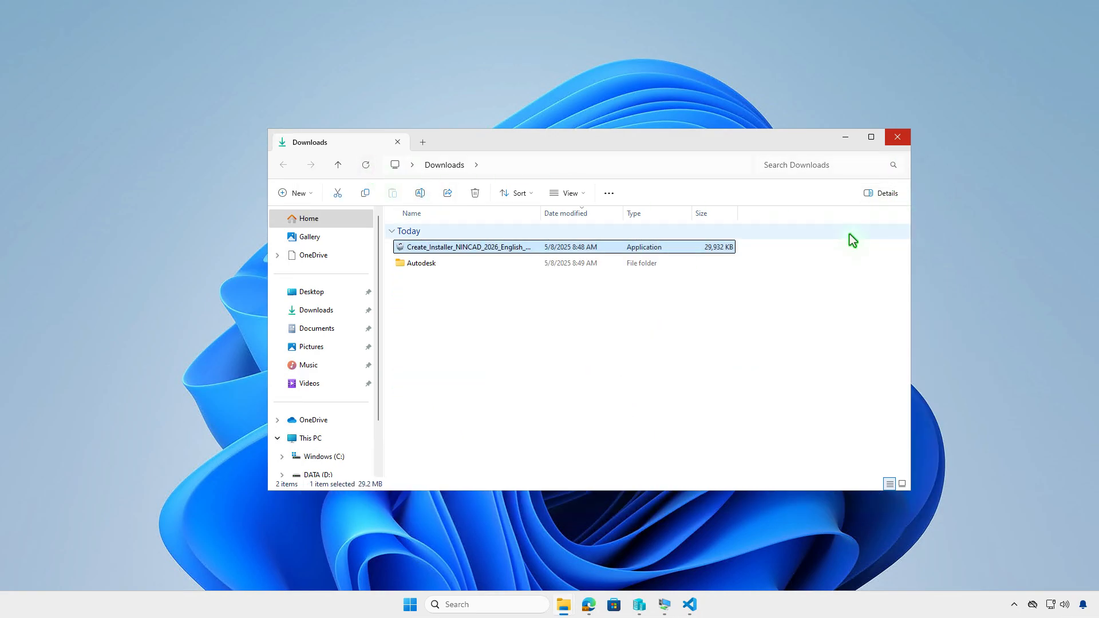
double_click(518, 264)
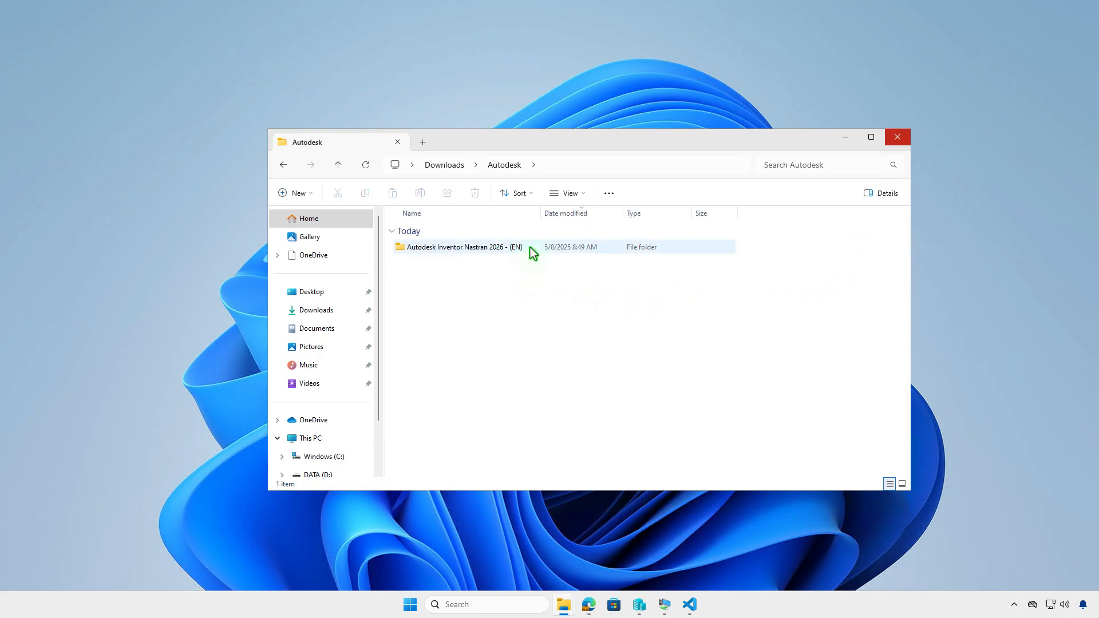
double_click(531, 247)
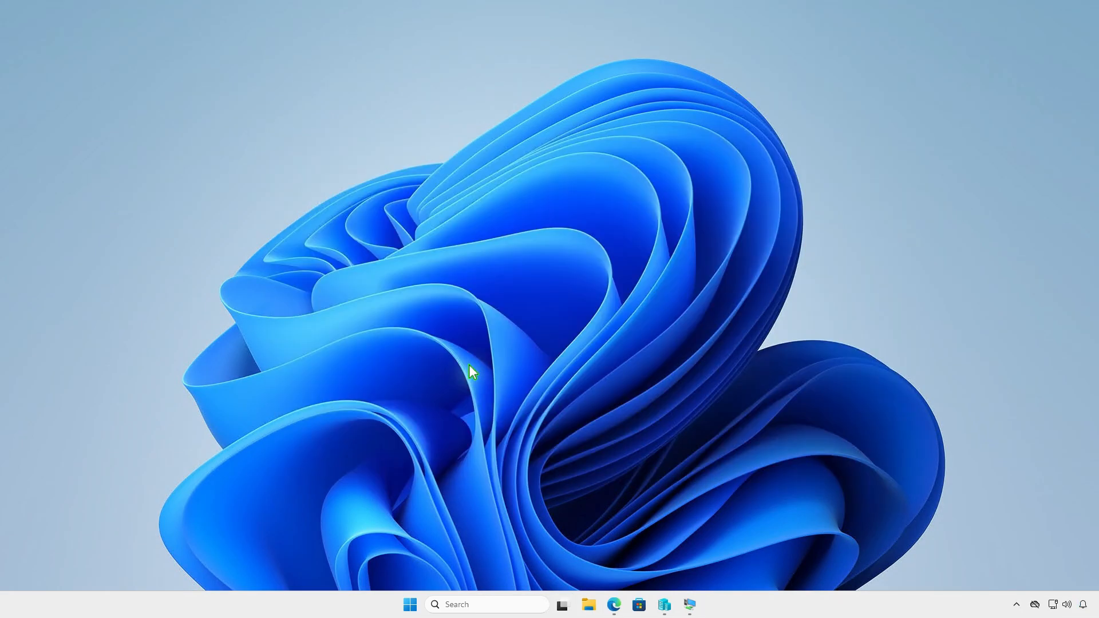
Create a folder named Intune at the root of the DATA (D:) drive in File Explorer
left_click(589, 604)
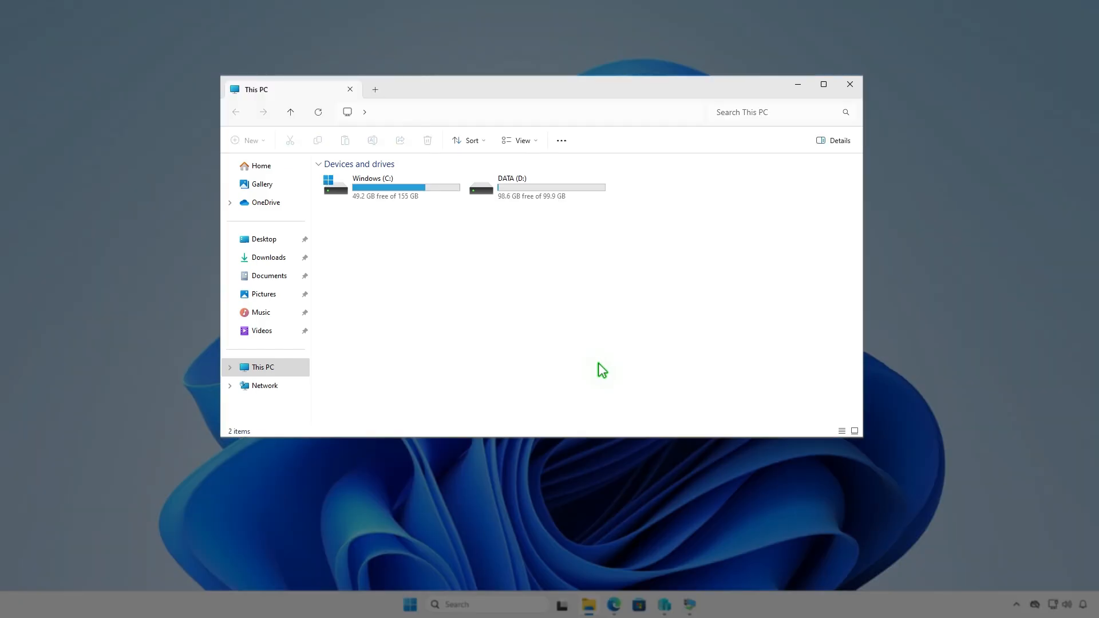
double_click(572, 190)
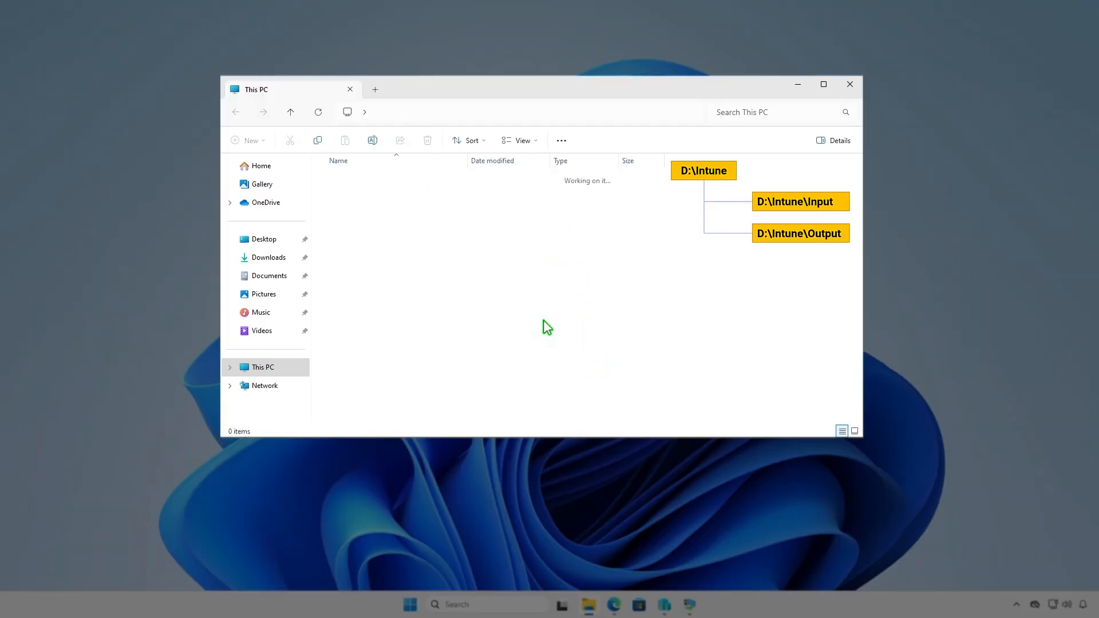
left_click(260, 141)
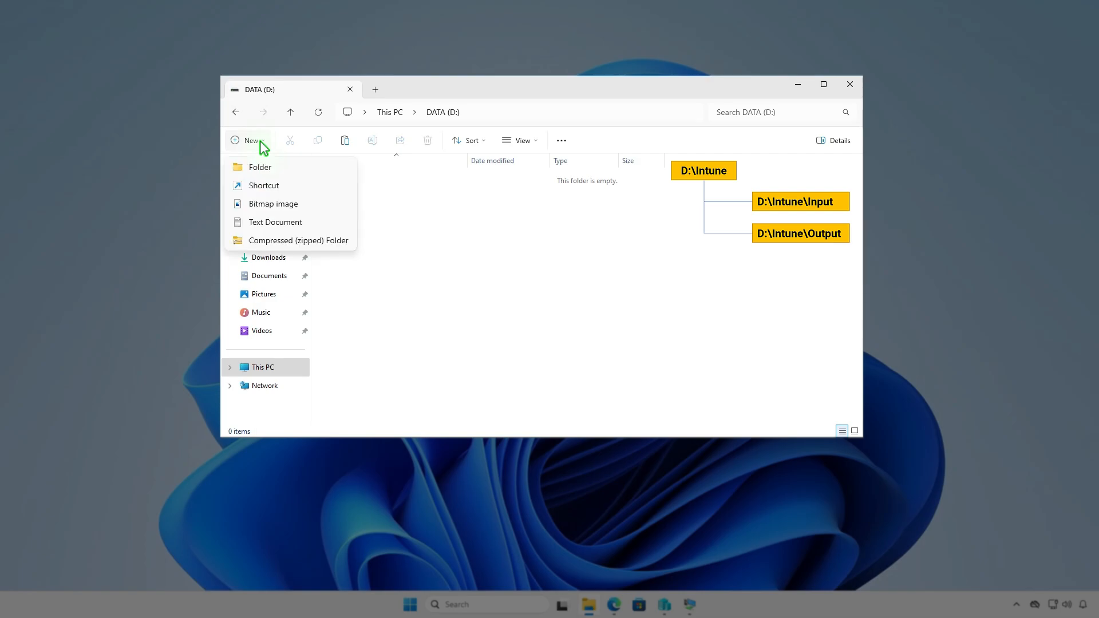
left_click(282, 165)
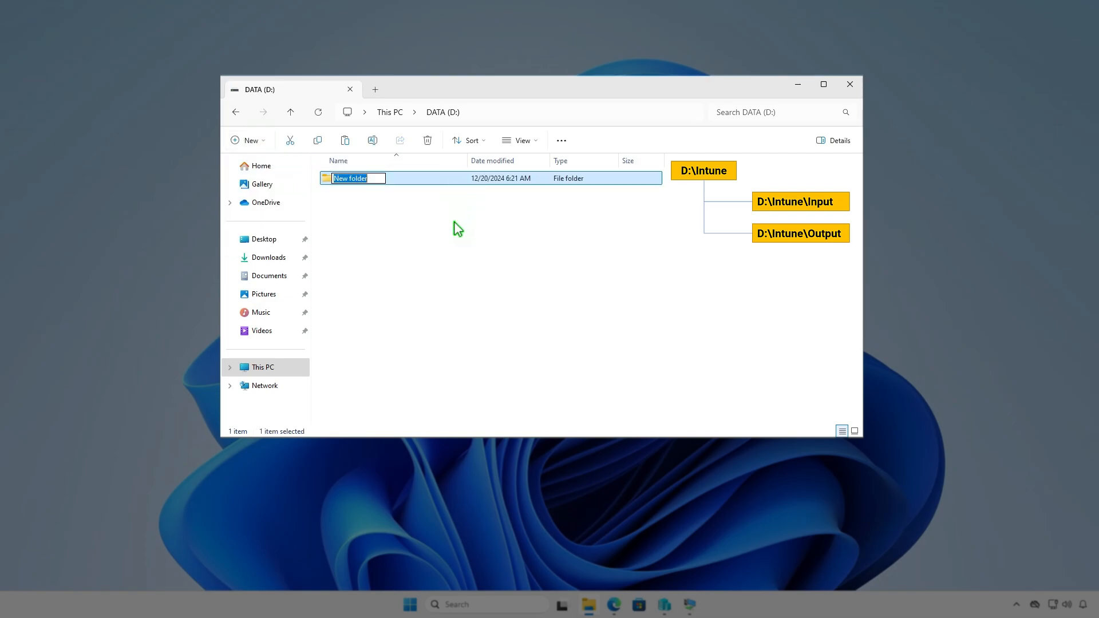
type("Intune")
key("Return")
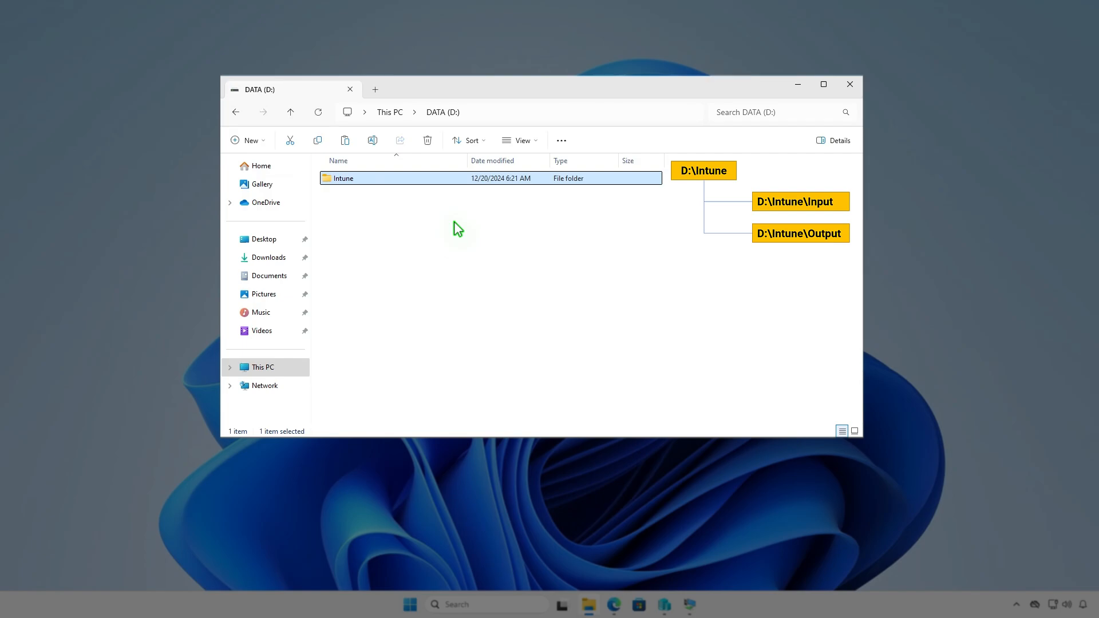
Create a subfolder named Input inside D:\Intune
key("Return")
right_click(454, 222)
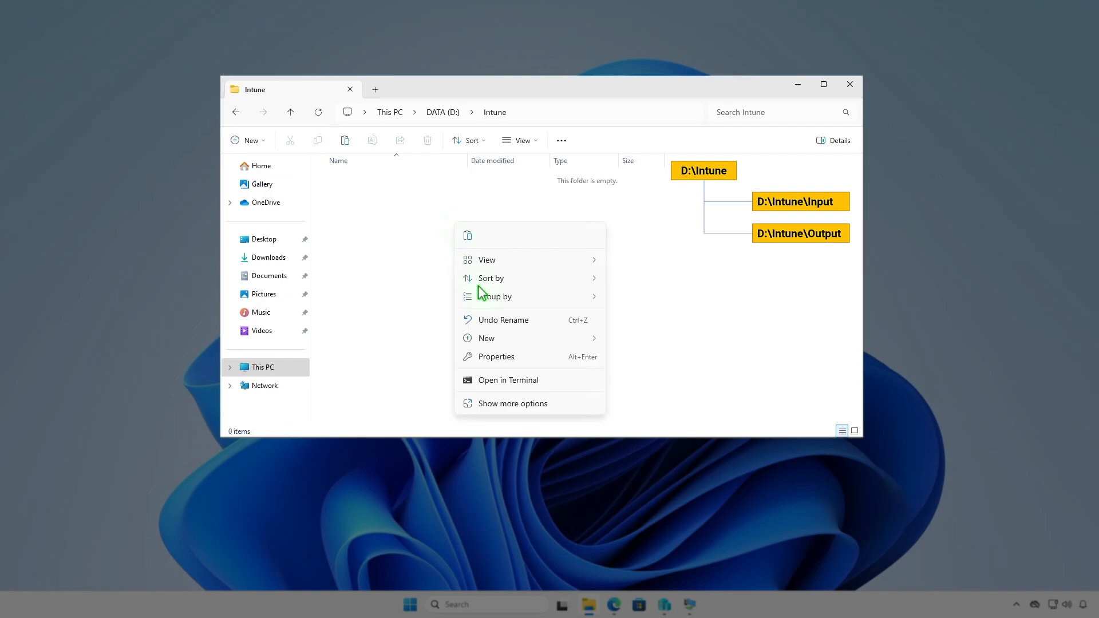
mouse_move(493, 338)
left_click(632, 342)
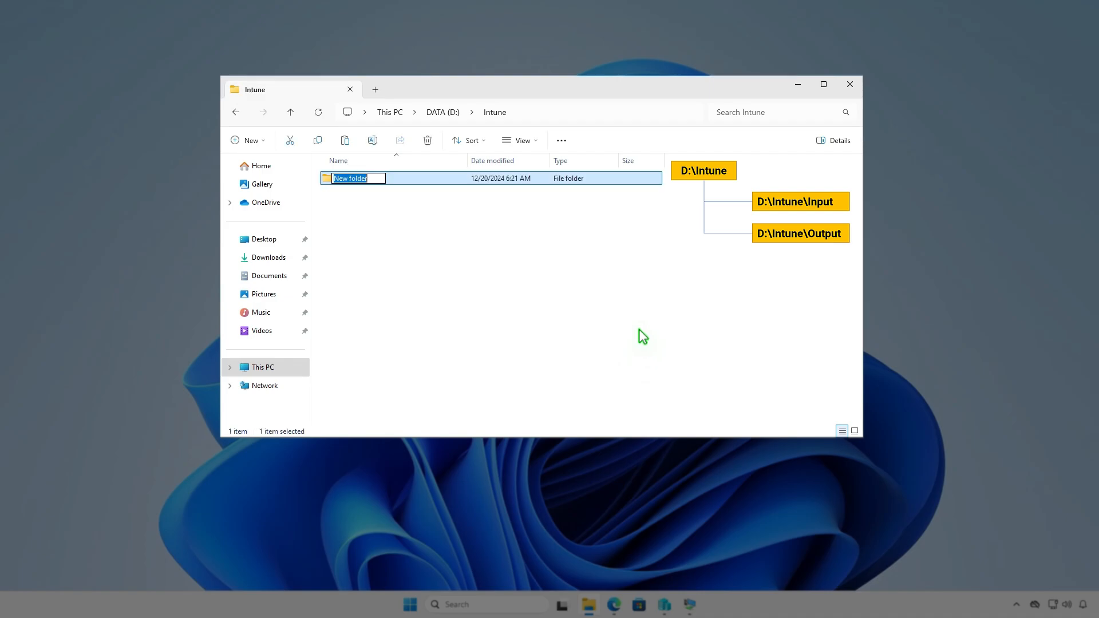
type("Input")
key("Return")
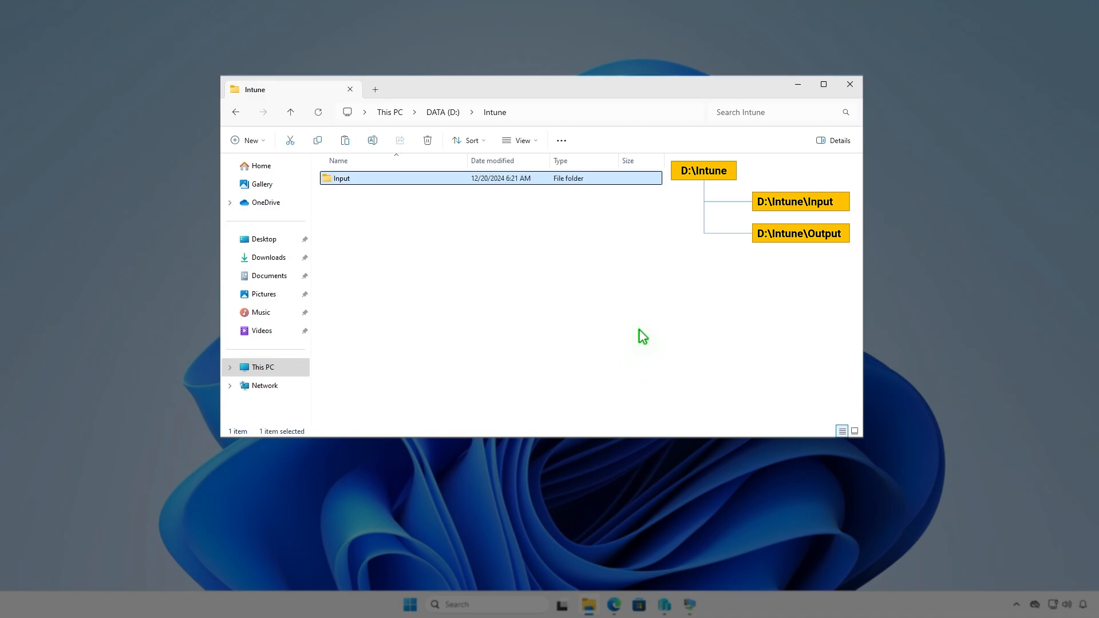
Create a second subfolder named Output alongside Input in D:\Intune
key("ctrl+shift+n")
type("Output")
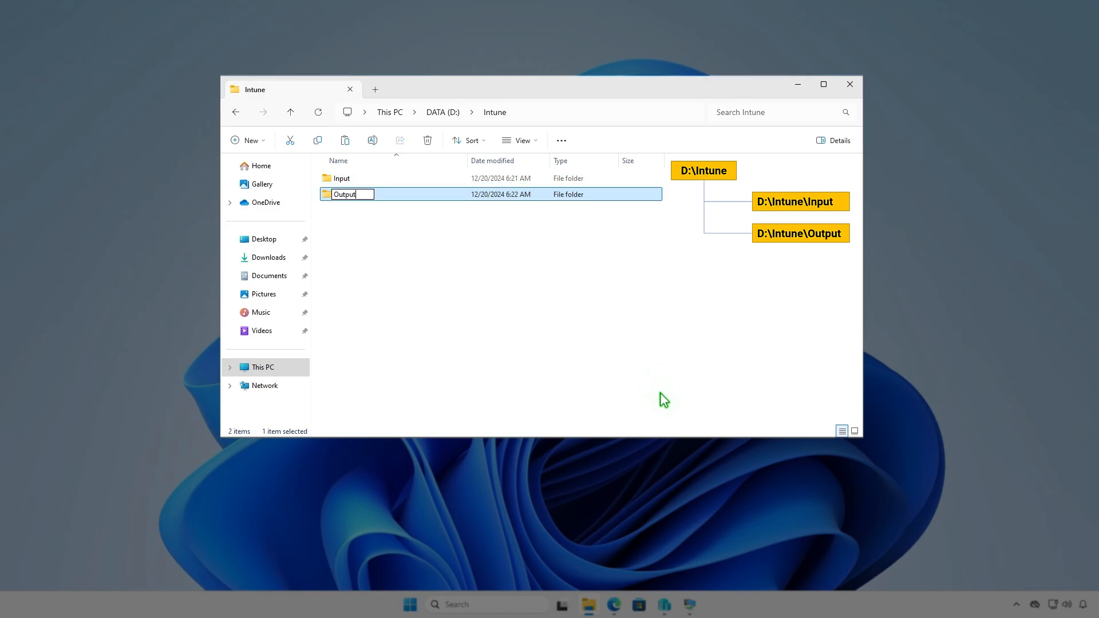
left_click(596, 307)
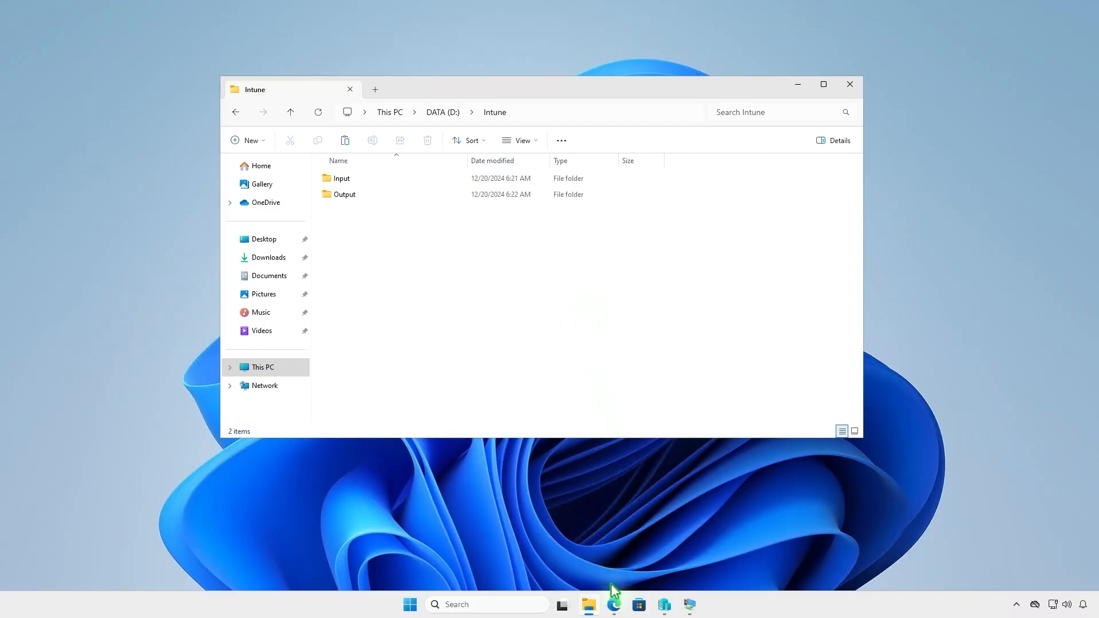
Switch to Edge and download the zip source code of the latest Microsoft-Win32-Content-Prep-Tool release, v1.8.6, from GitHub
left_click(614, 604)
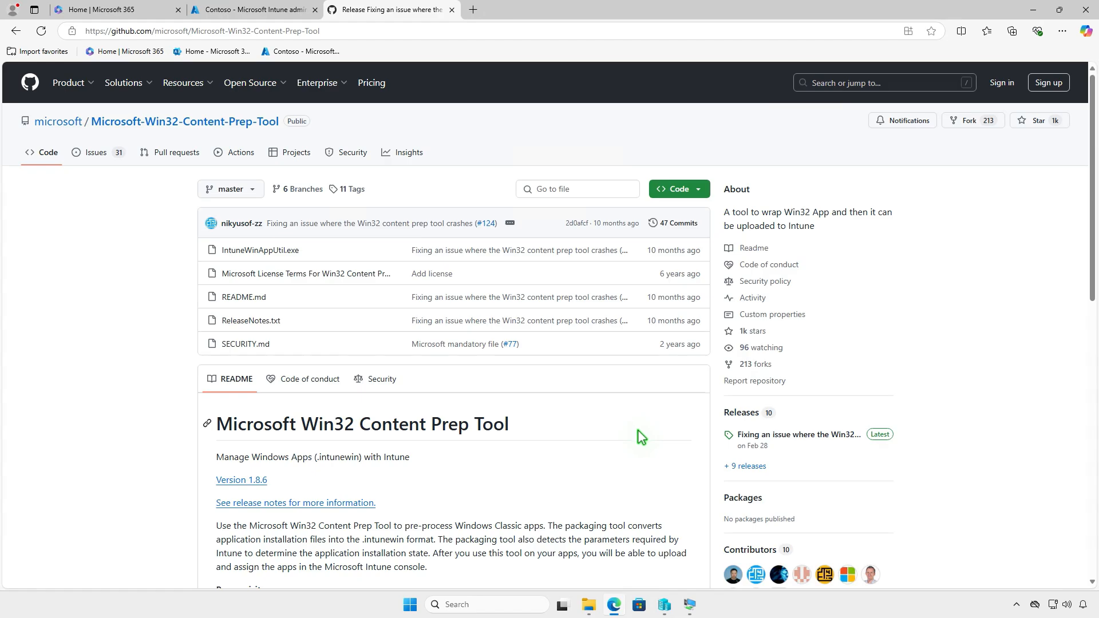
left_click(826, 435)
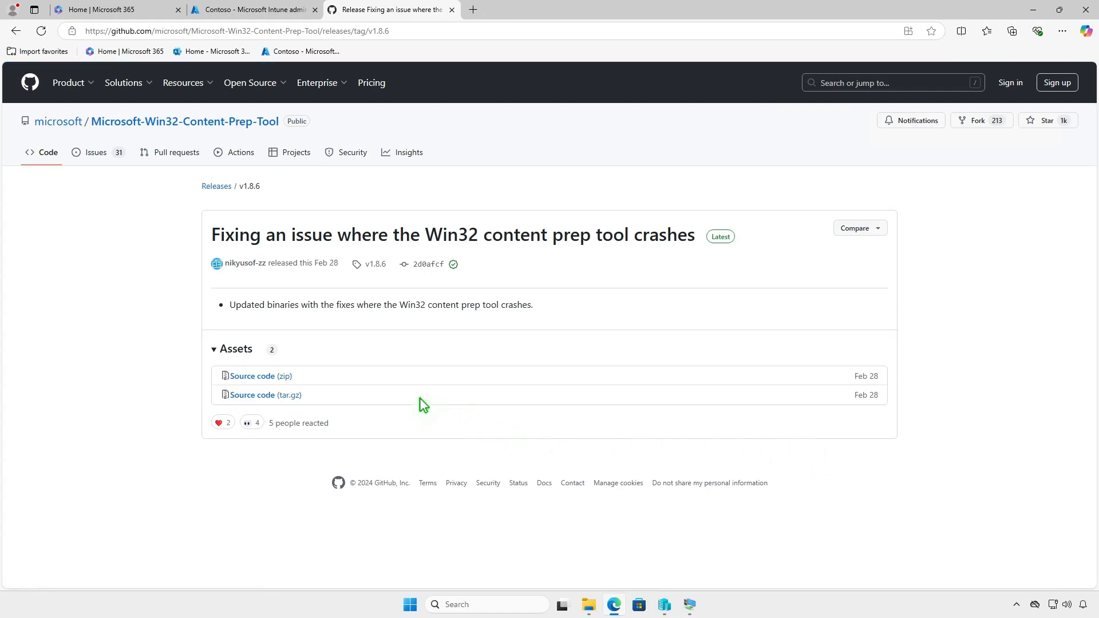
left_click(285, 377)
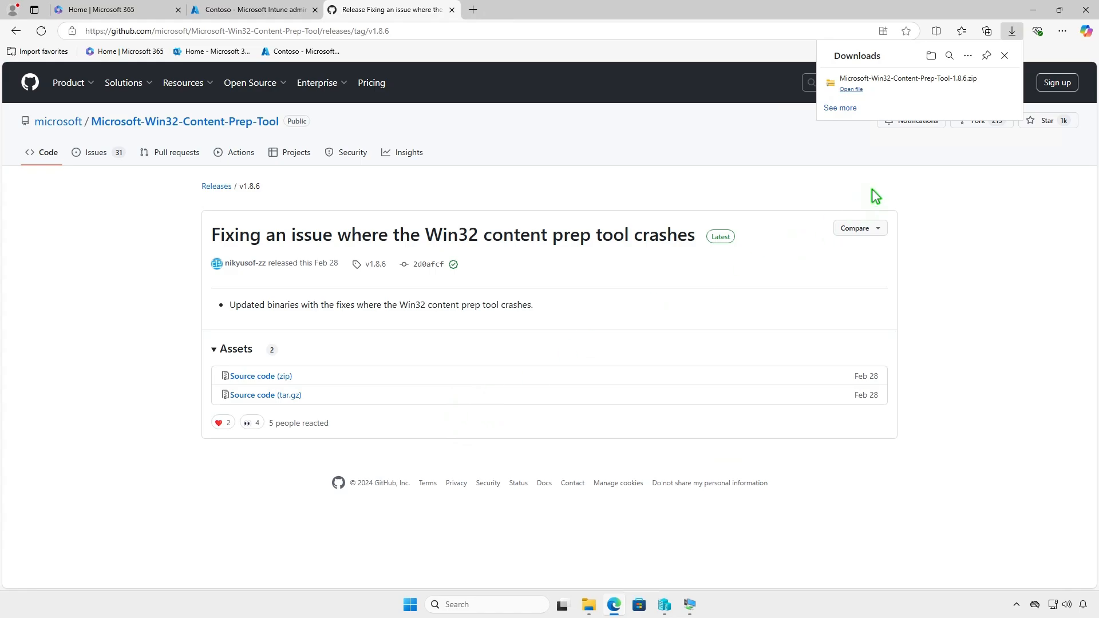
Extract the downloaded Microsoft-Win32-Content-Prep-Tool-1.8.6 archive to its default location in Downloads
left_click(971, 88)
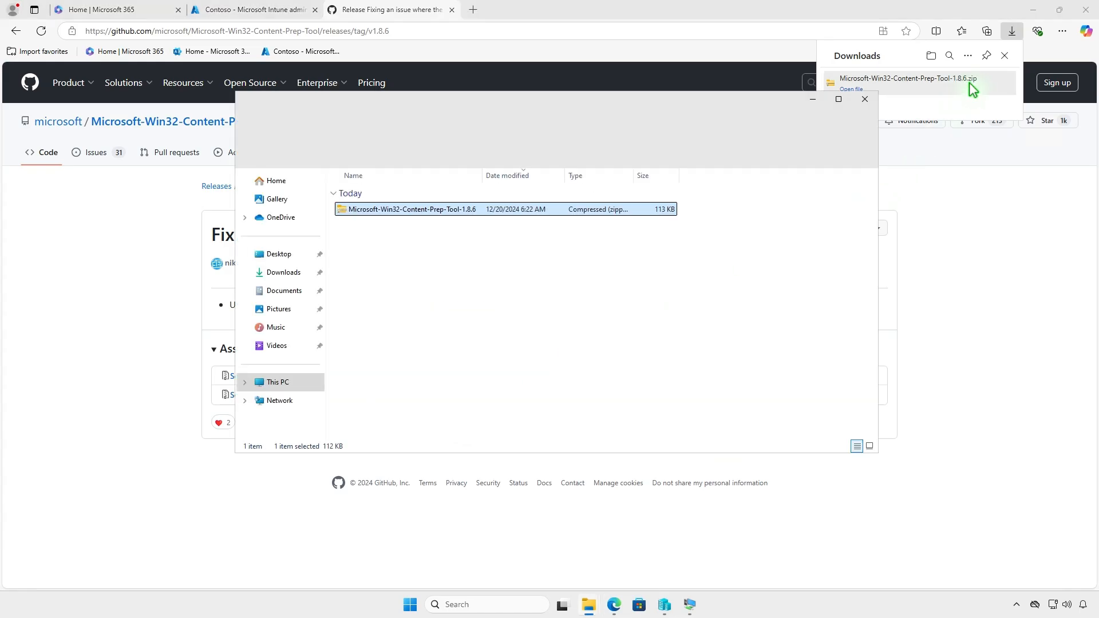
left_click(1033, 10)
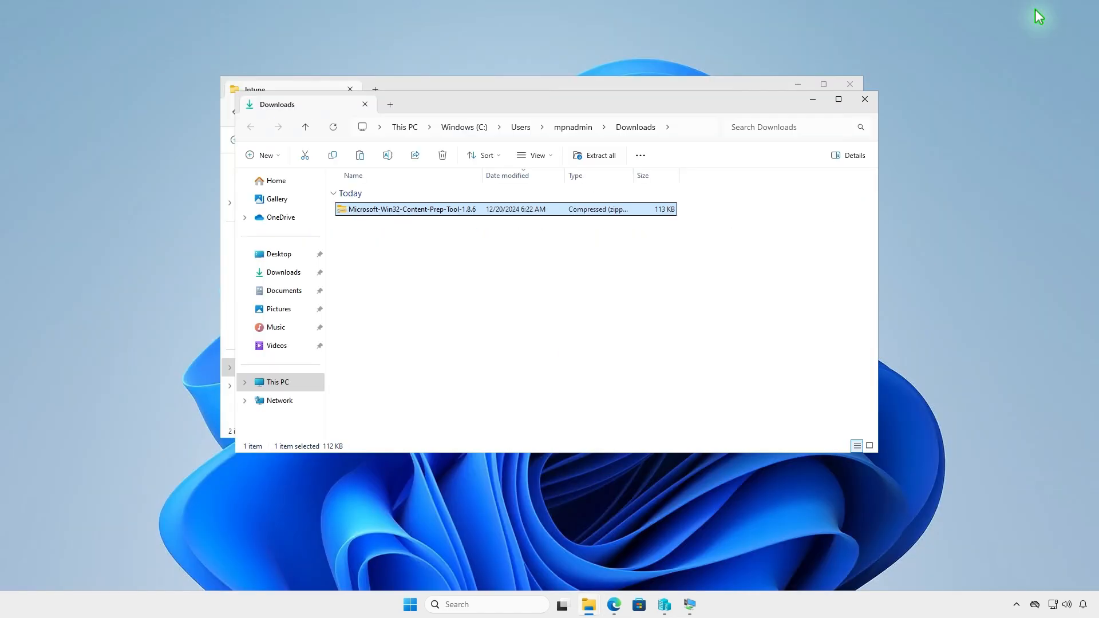
left_click(601, 159)
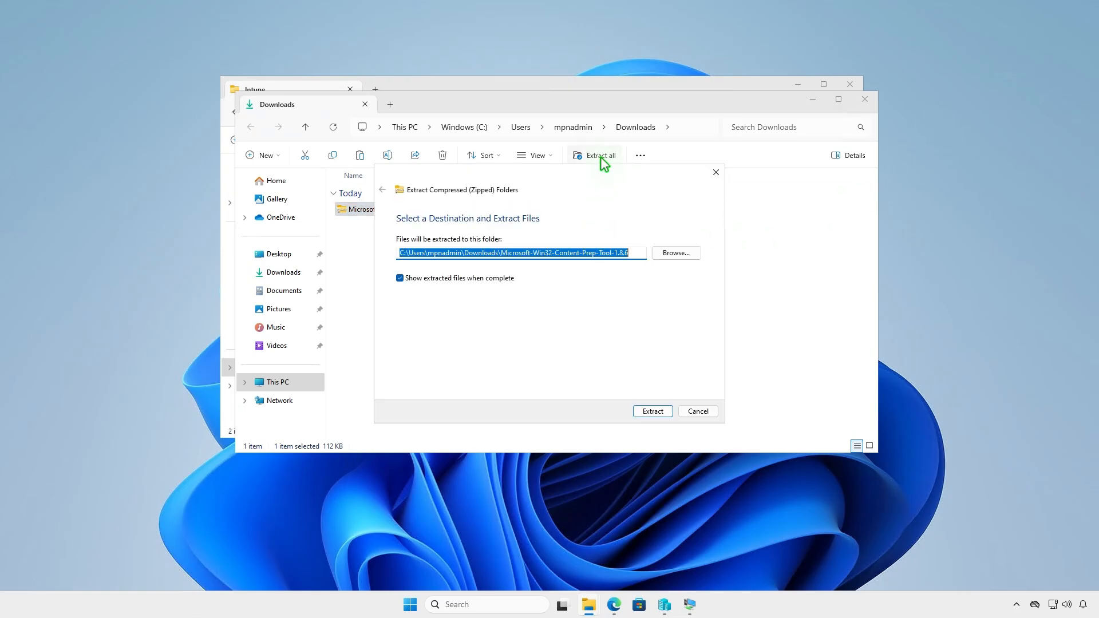
left_click(648, 411)
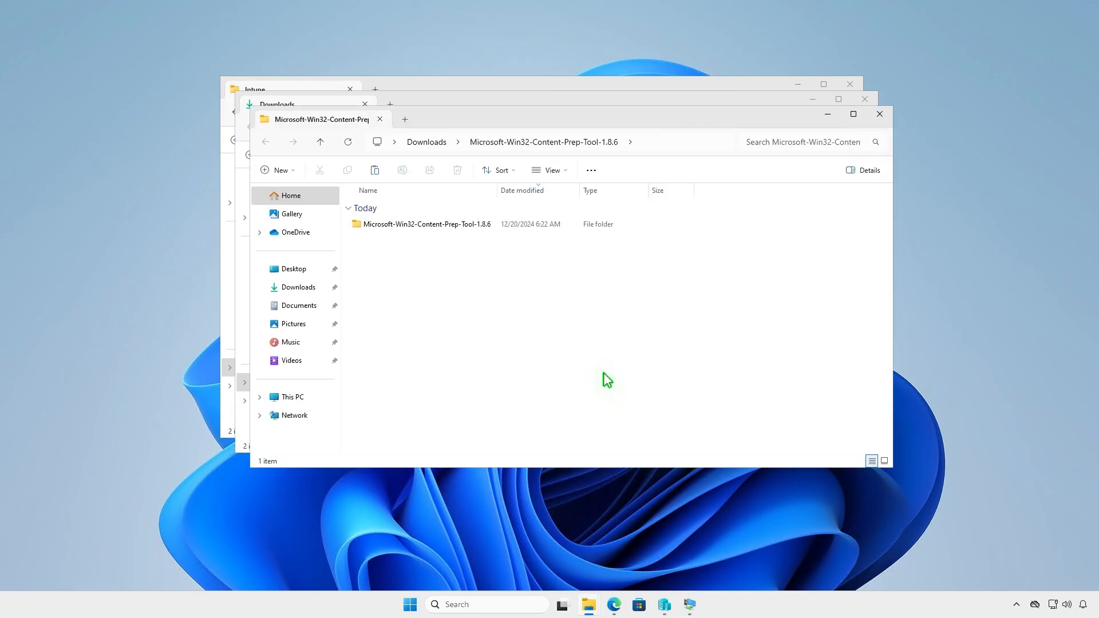
Copy IntuneWinAppUtil from the extracted tool folder into D:\Intune, closing the extracted-tool and Downloads windows
double_click(490, 225)
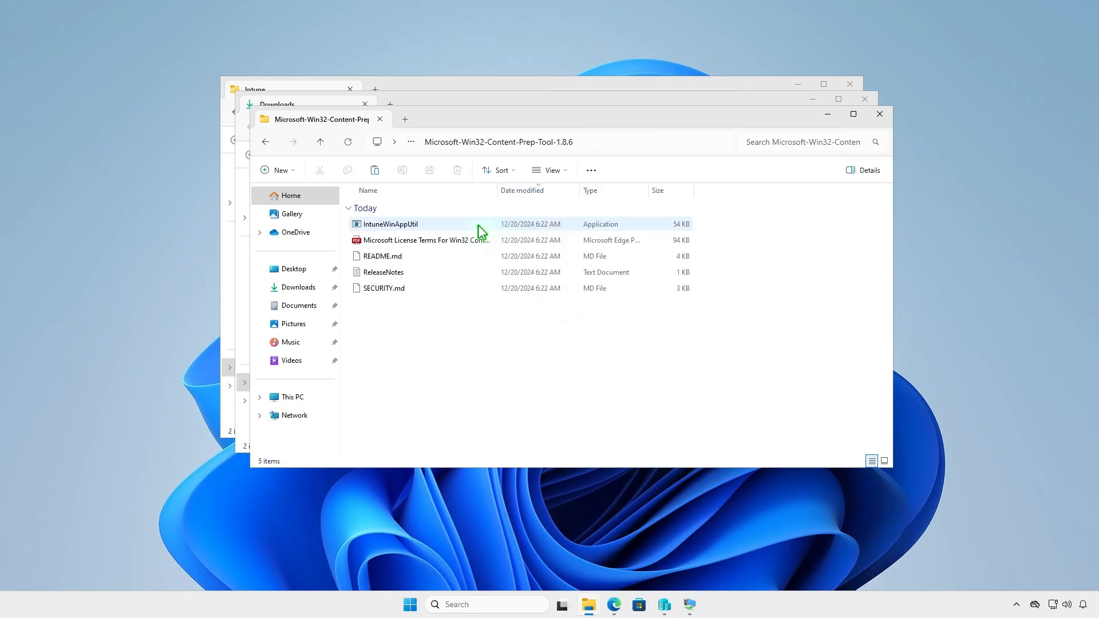
left_click(438, 222)
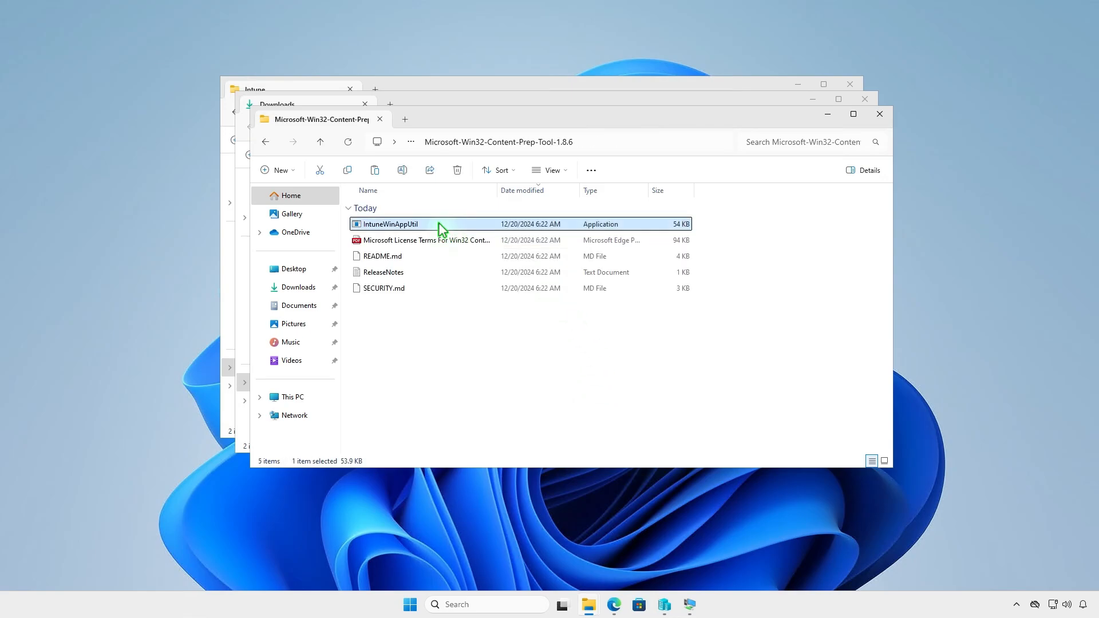
right_click(438, 222)
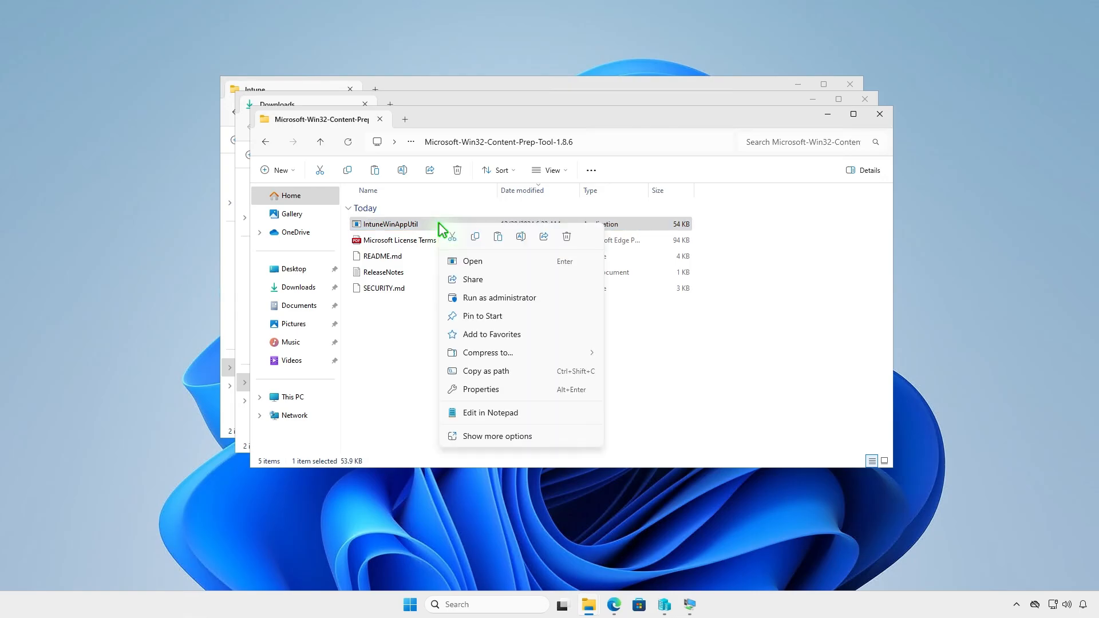
left_click(472, 238)
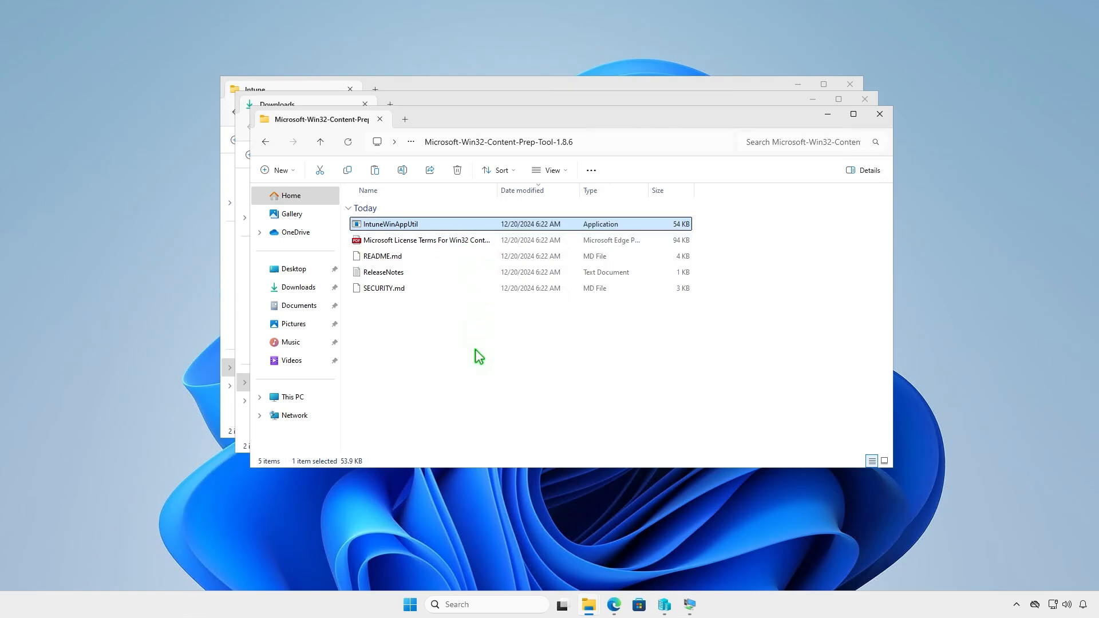
left_click(880, 114)
left_click(865, 99)
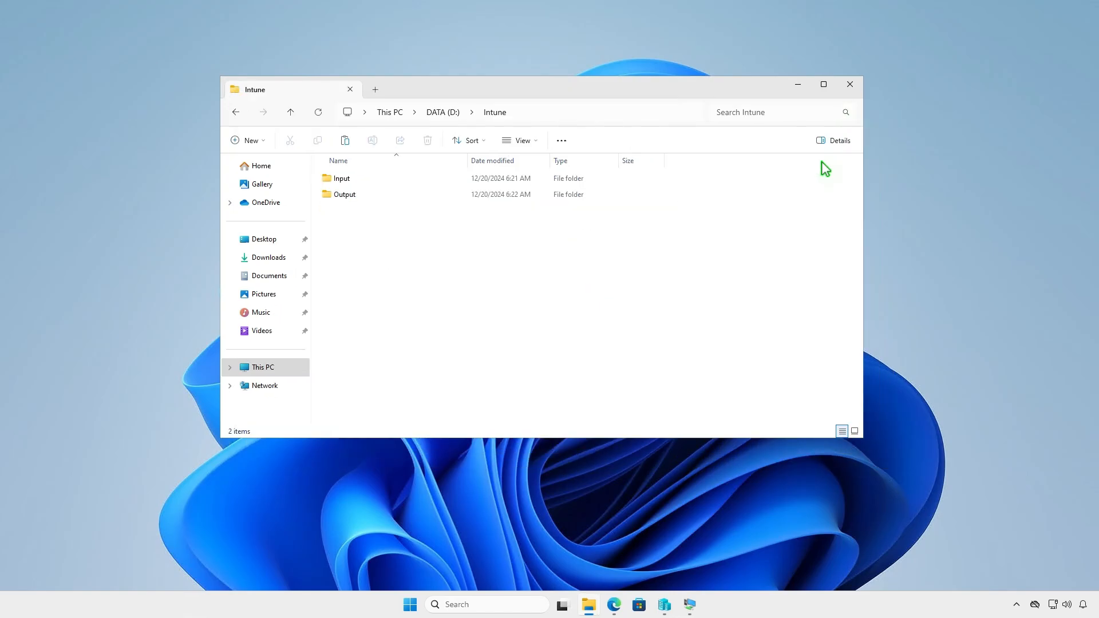
right_click(394, 246)
left_click(408, 258)
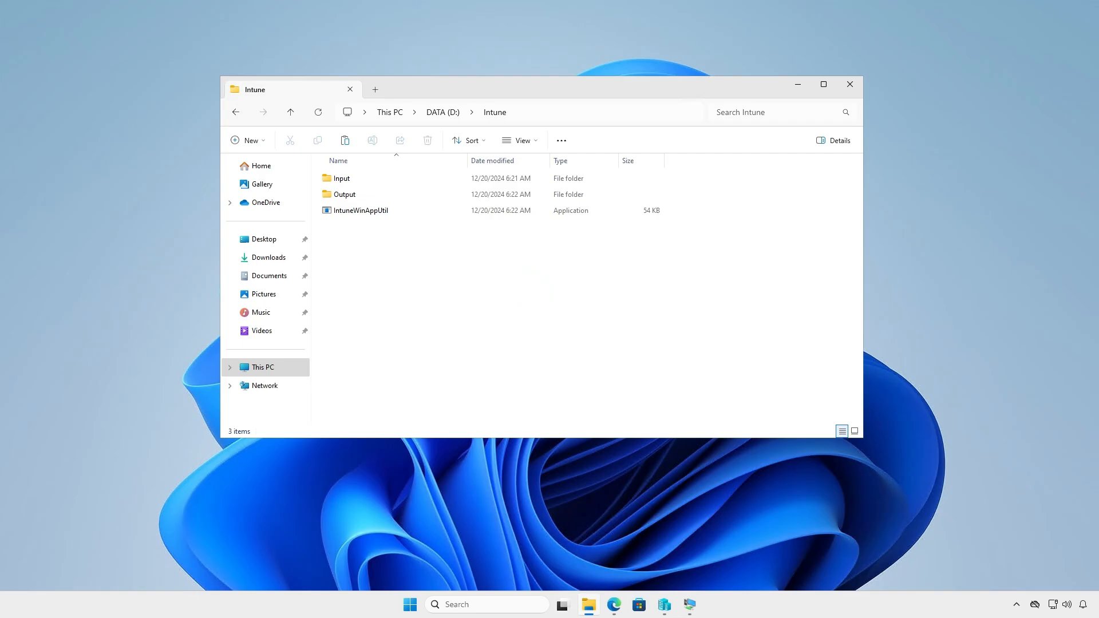
Copy the entire contents of the Autodesk Inventor Nastran 2026 - (EN) folder in Downloads\Autodesk, minimizing the Intune folder window first
left_click(797, 84)
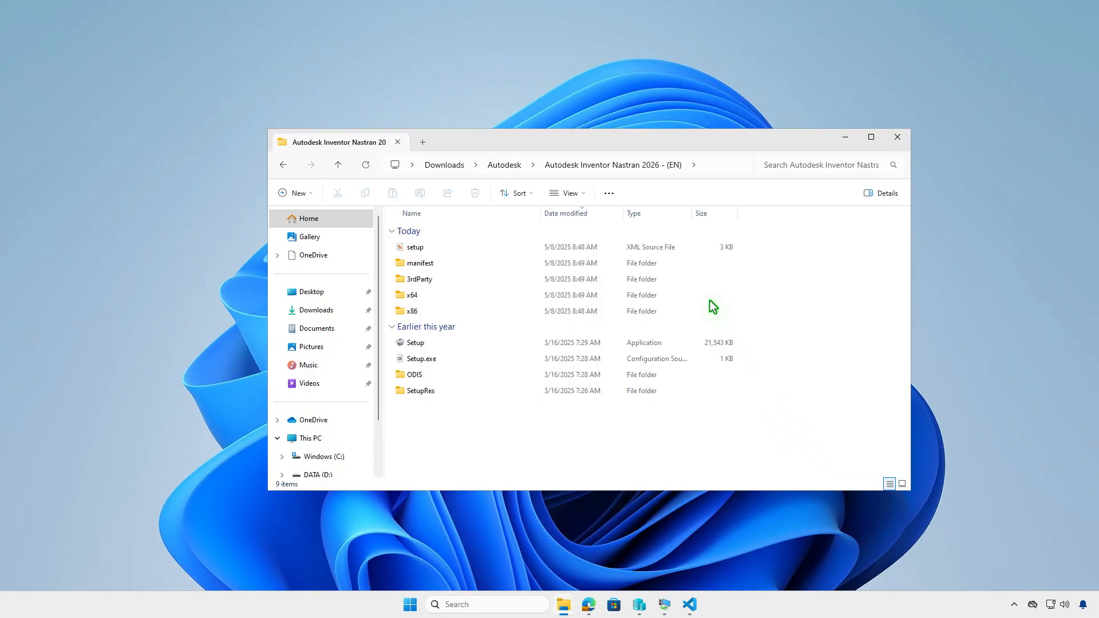
left_click(610, 193)
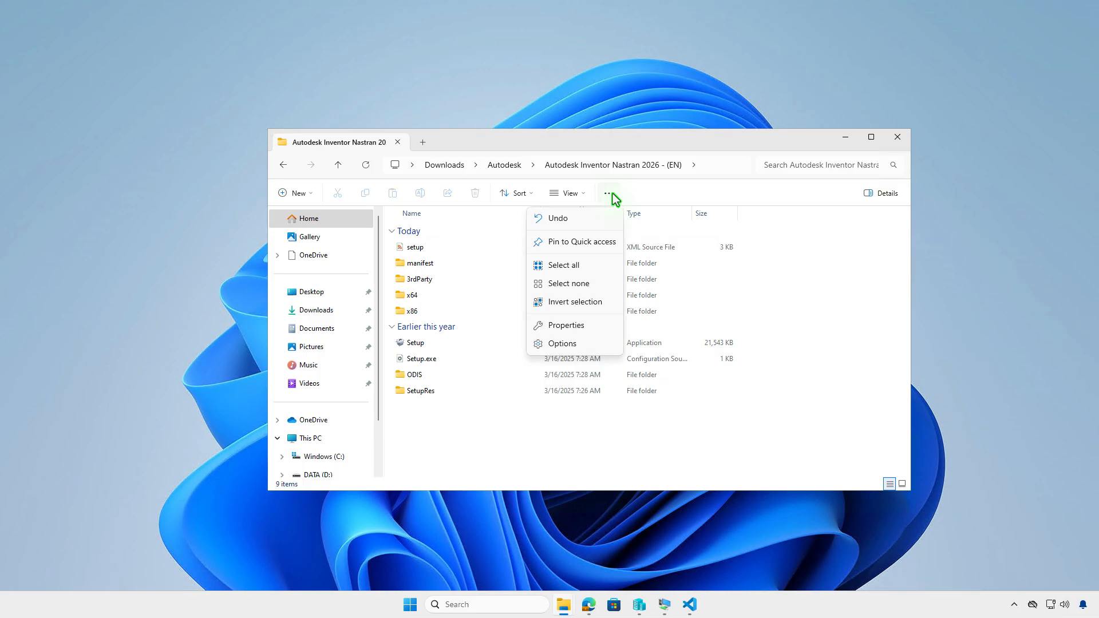
left_click(598, 264)
right_click(575, 279)
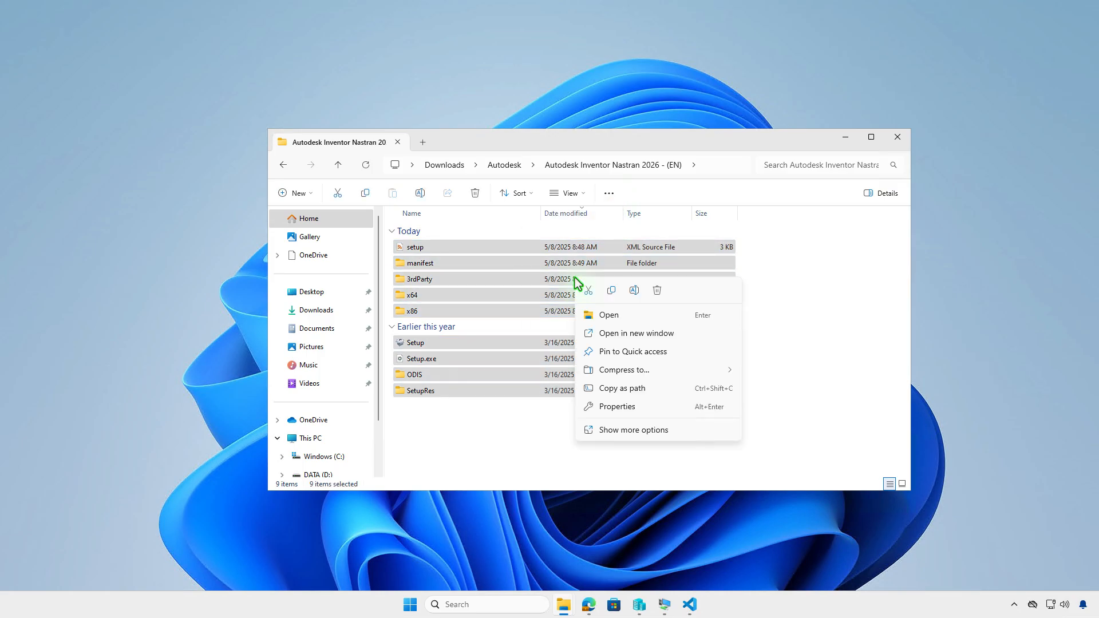
left_click(600, 293)
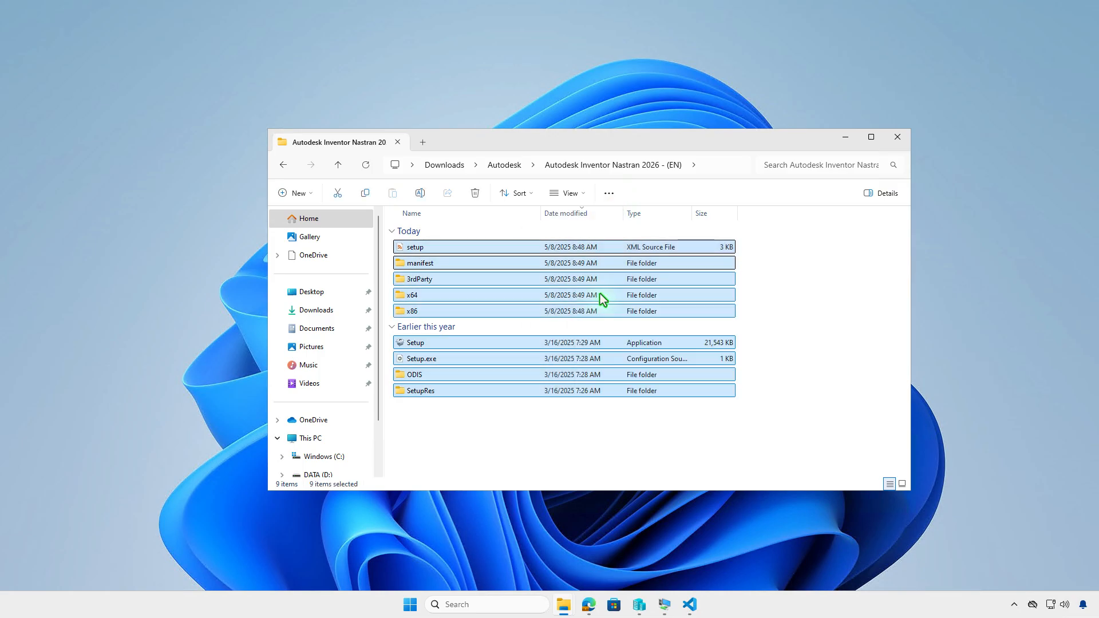
Paste the copied installer files into D:\Intune\Input using a new File Explorer tab, return to D:\Intune and minimize the window
left_click(423, 142)
double_click(639, 247)
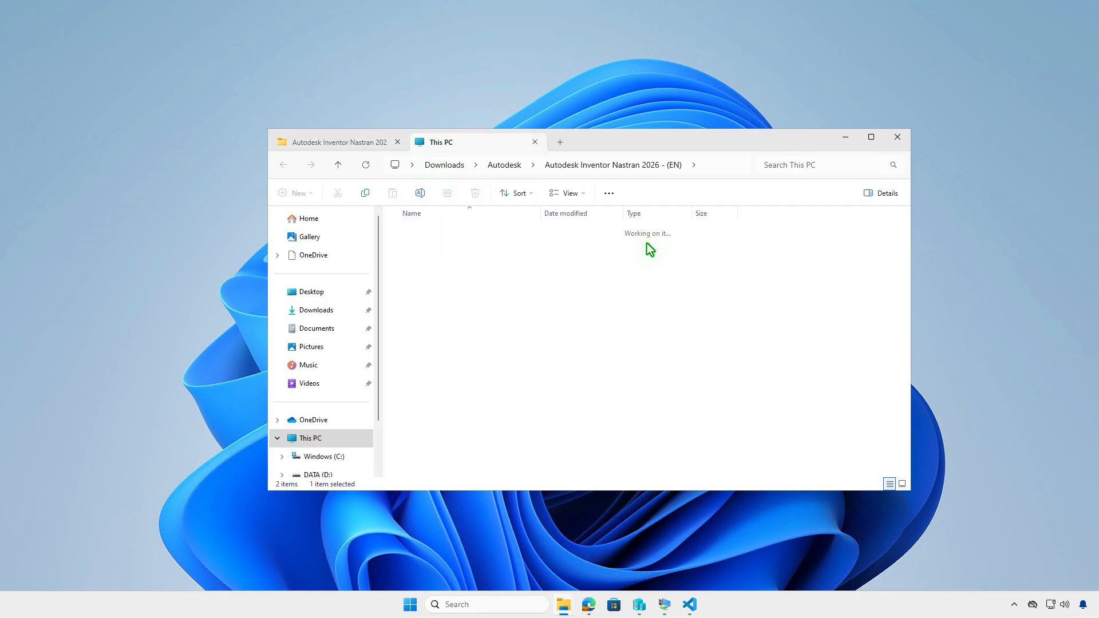
double_click(493, 235)
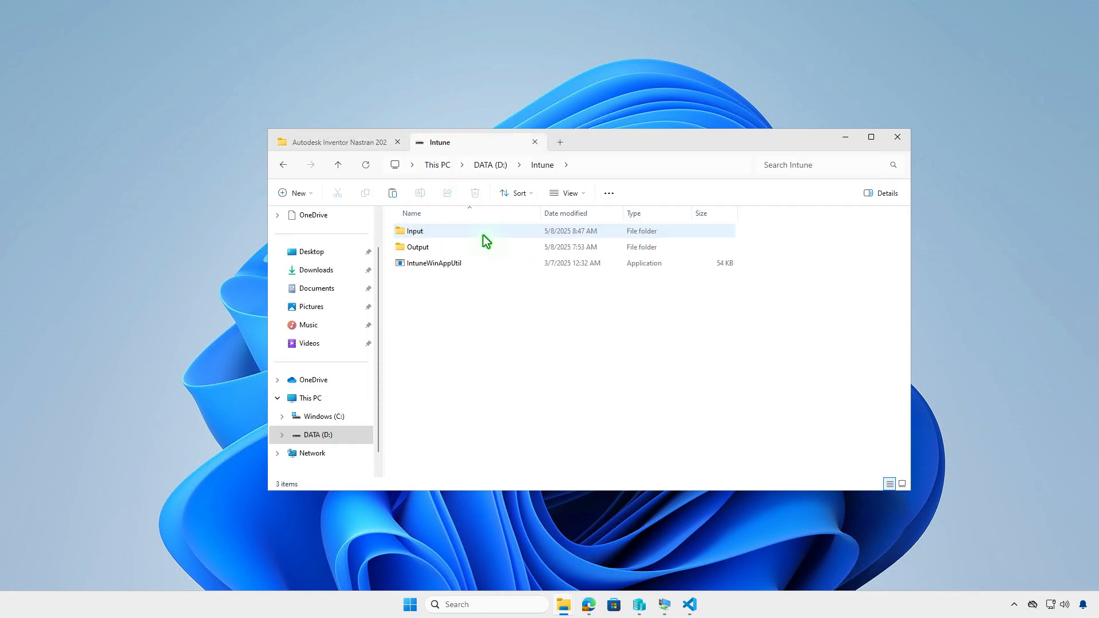
left_click(461, 231)
double_click(461, 232)
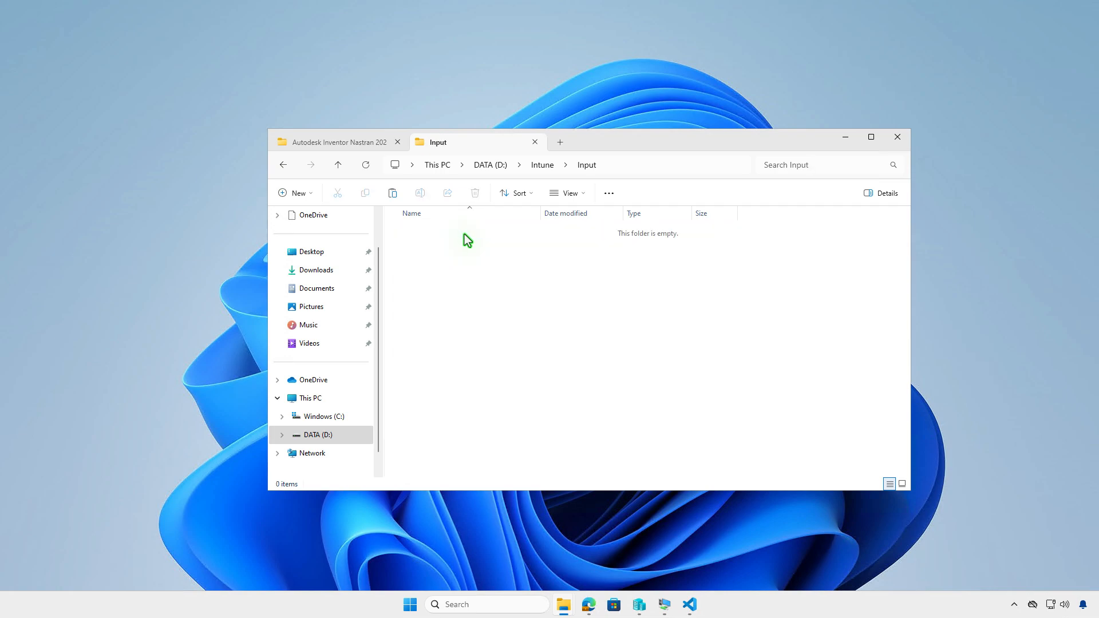
right_click(480, 277)
key("Escape")
key("ctrl+v")
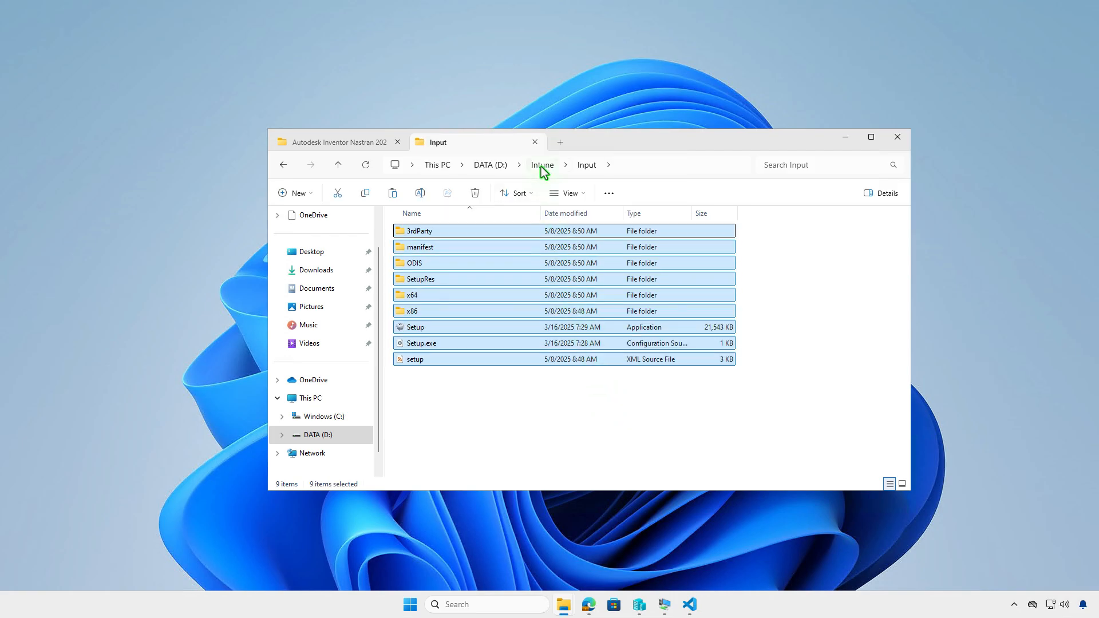
left_click(542, 165)
left_click(547, 311)
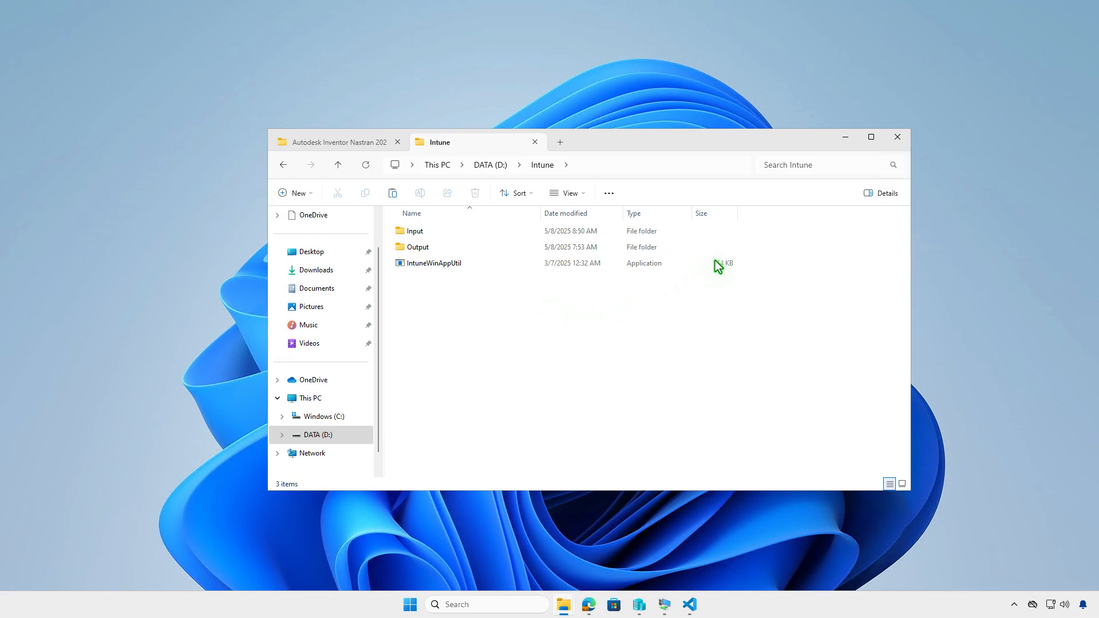
left_click(846, 138)
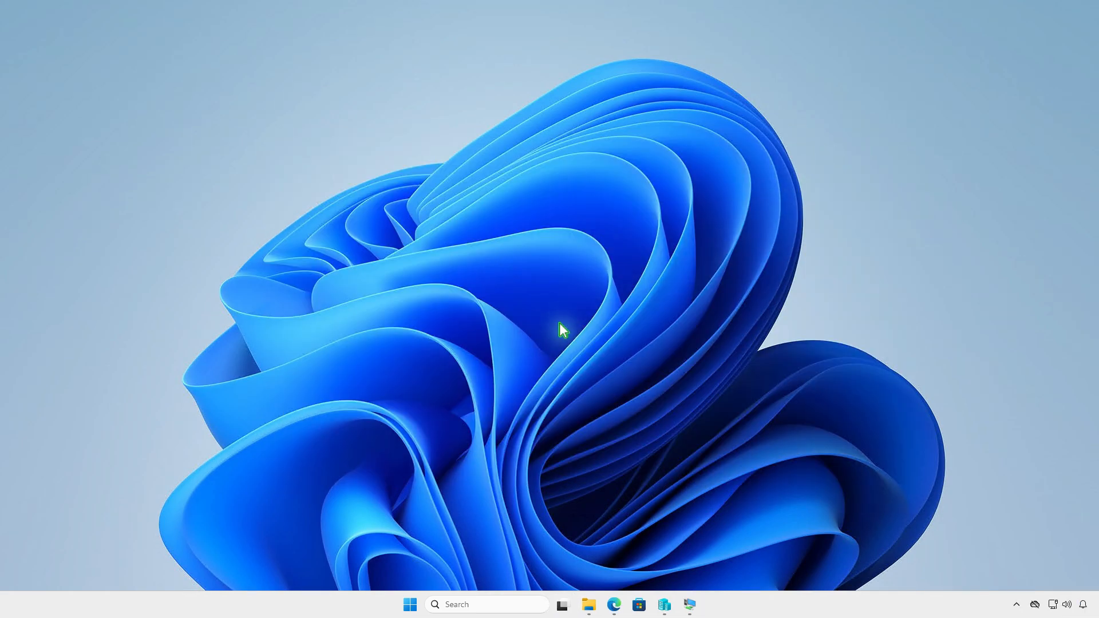
Open Windows Terminal as administrator and change the working directory to D:\Intune
right_click(411, 607)
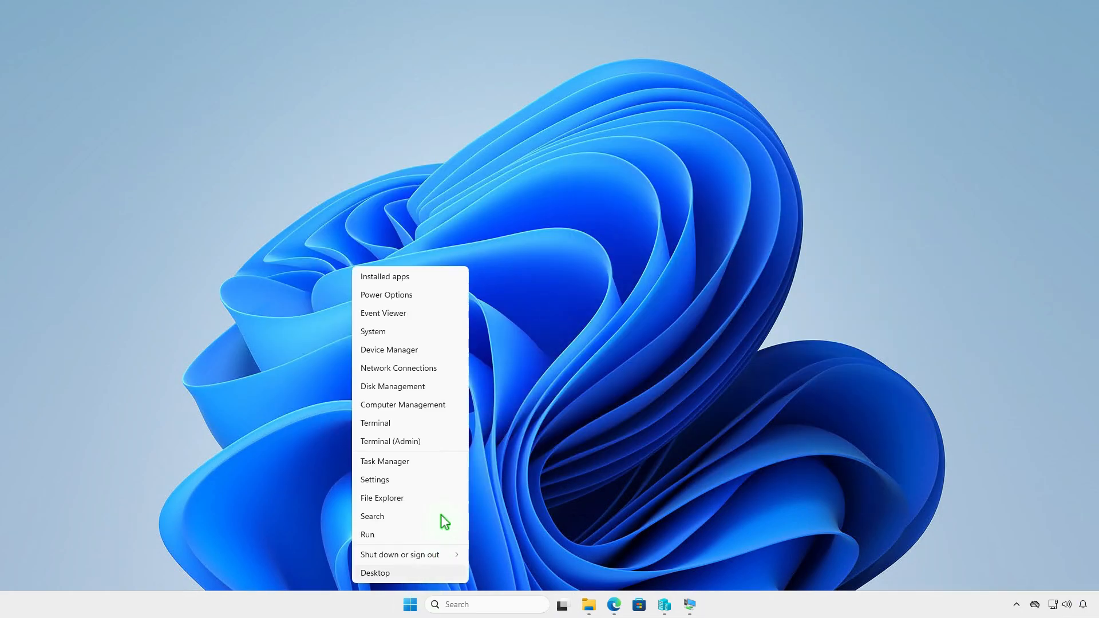
left_click(440, 443)
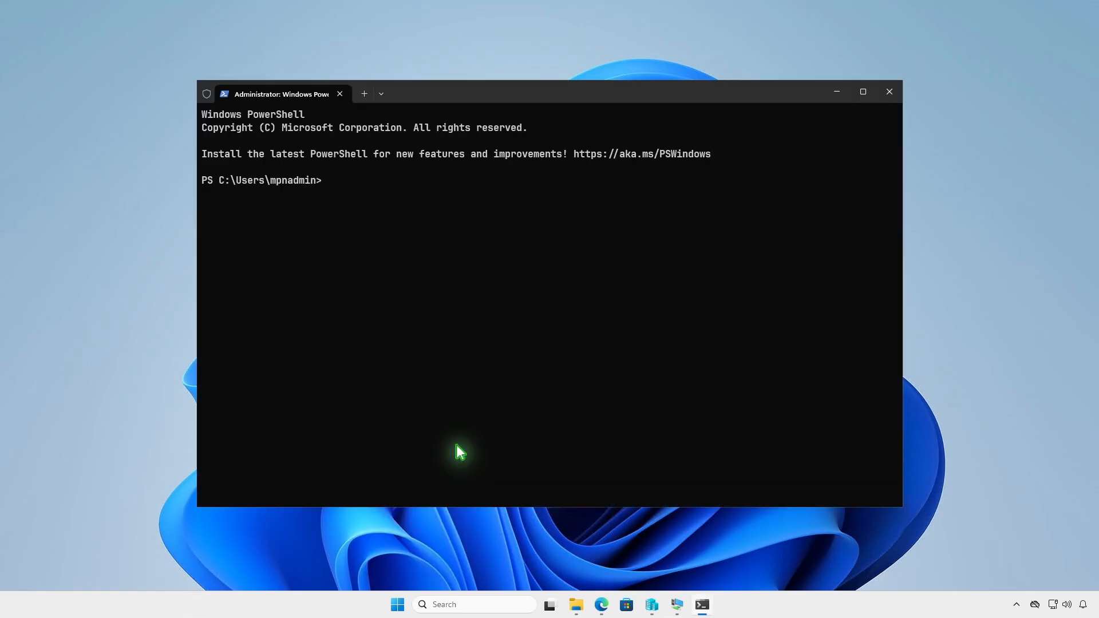
type("cd d")
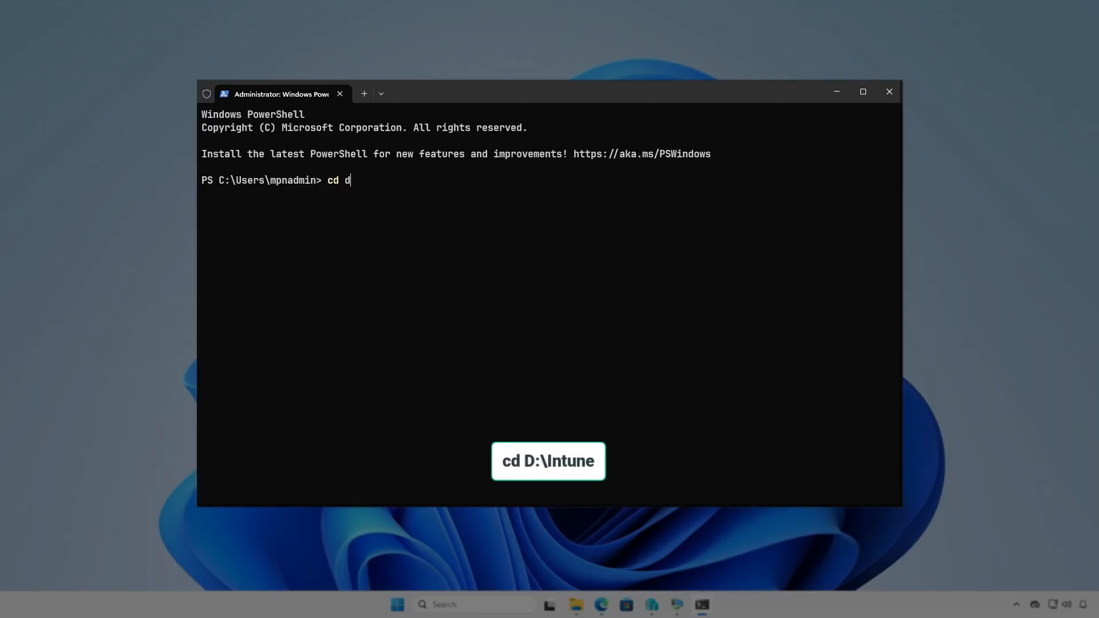
type(":\\In")
key("Tab")
key("Return")
key("Return")
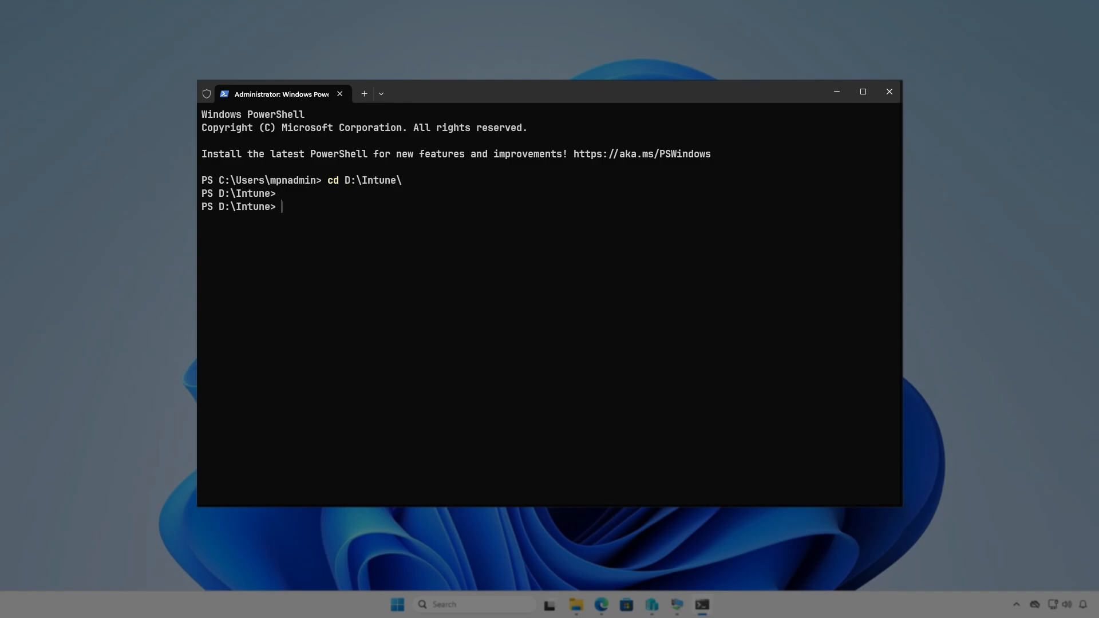
Run .\IntuneWinAppUtil.exe and specify D:\Intune\Input as the source folder
type("intu")
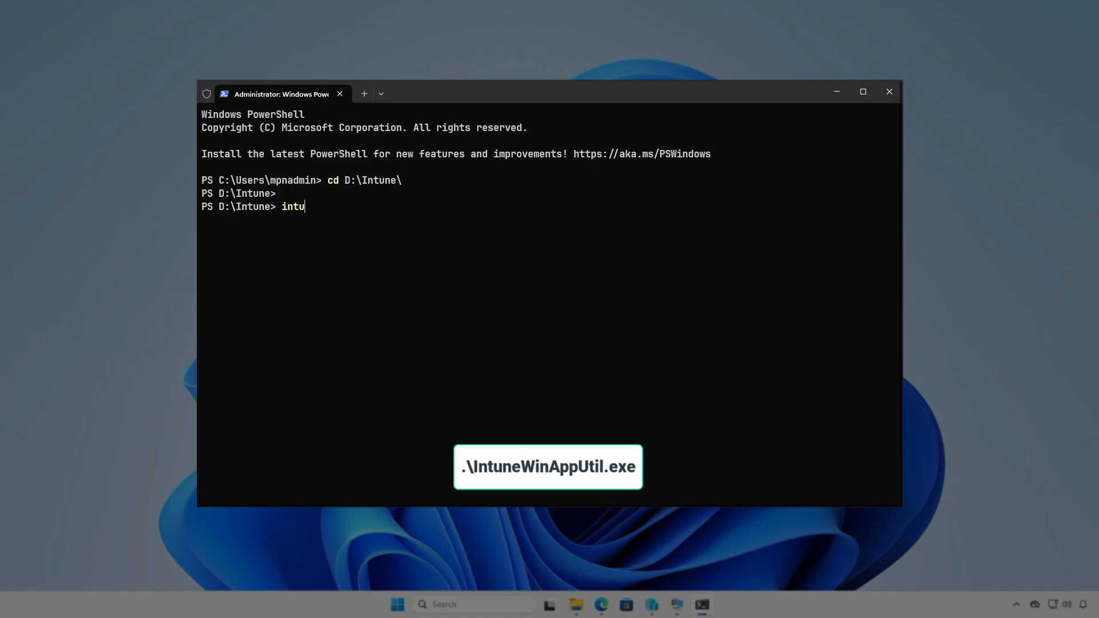
key("Tab")
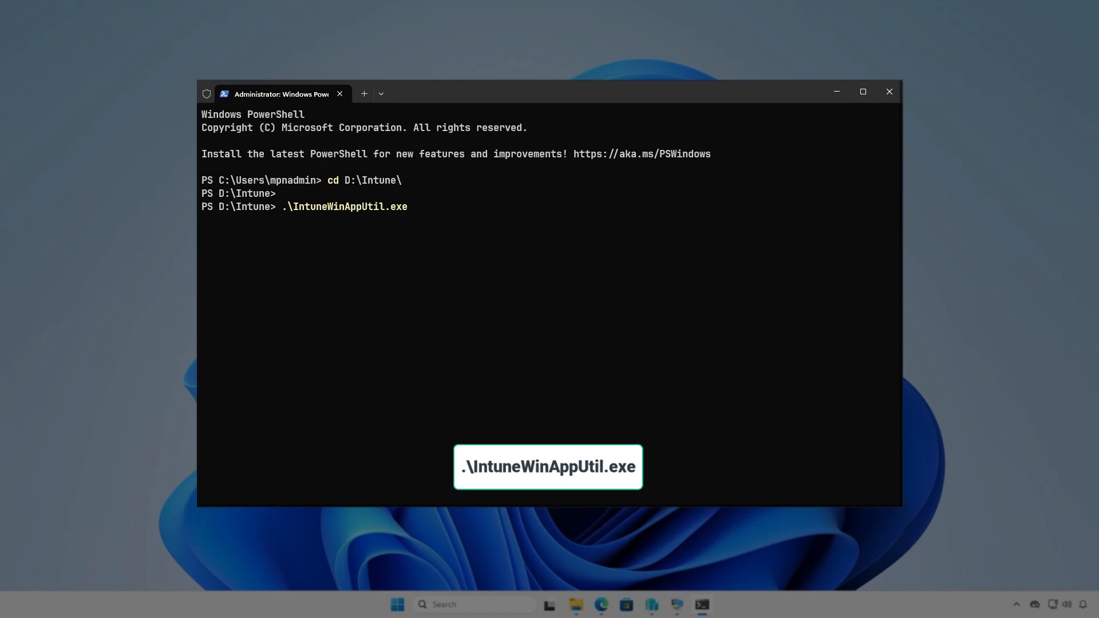
key("Return")
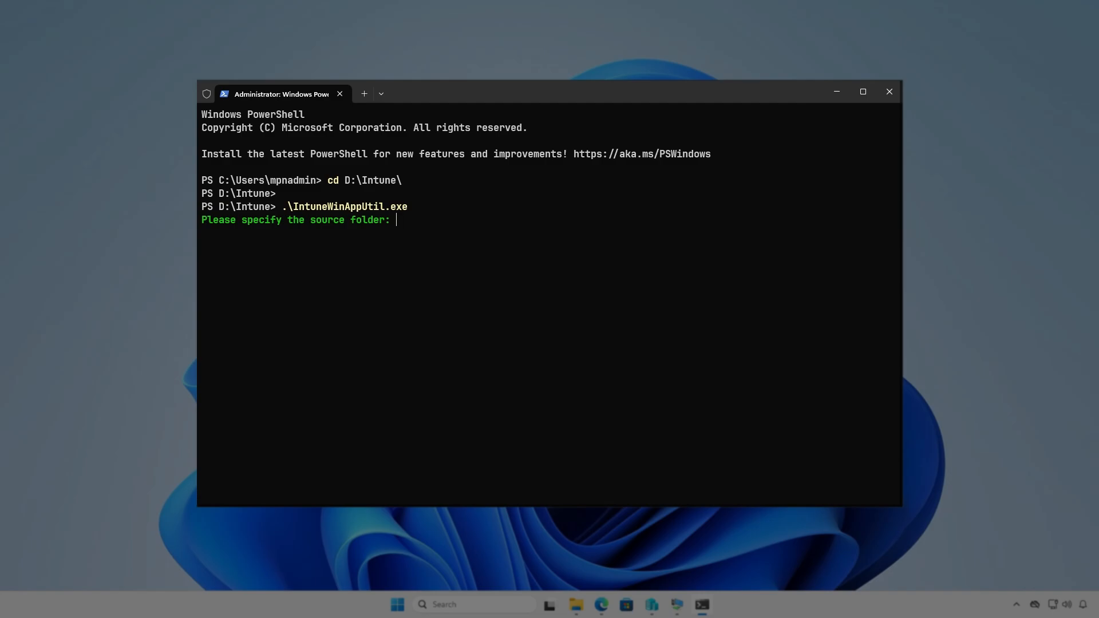
type("D:\\Intun")
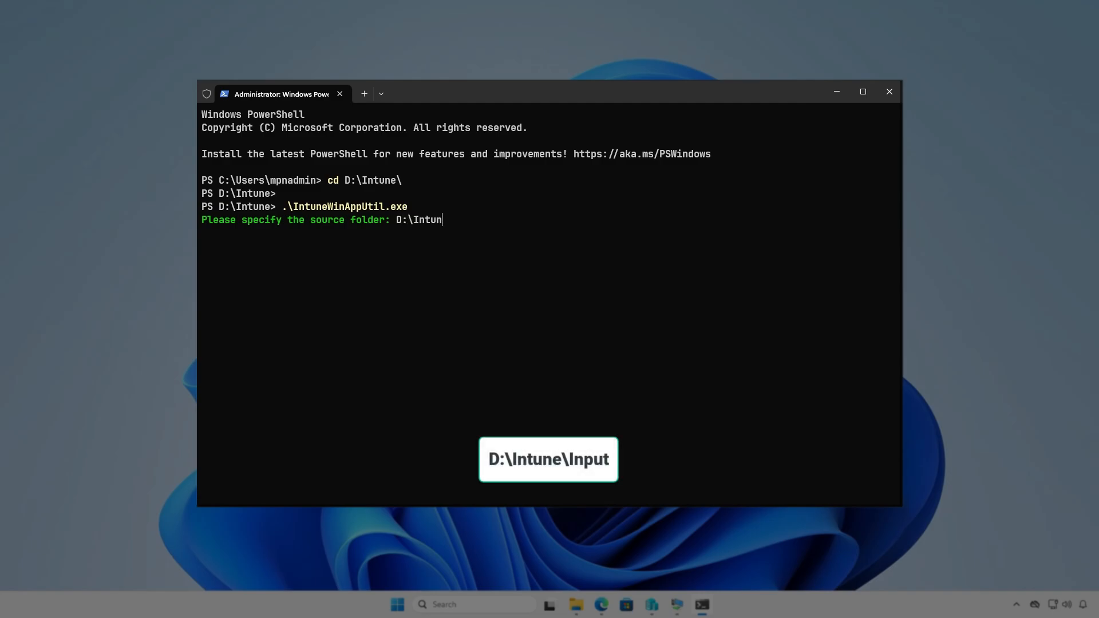
type("e\\Input")
key("Return")
Specify D:\Intune\Input\setup.exe as the setup file for the package
type("D:\\")
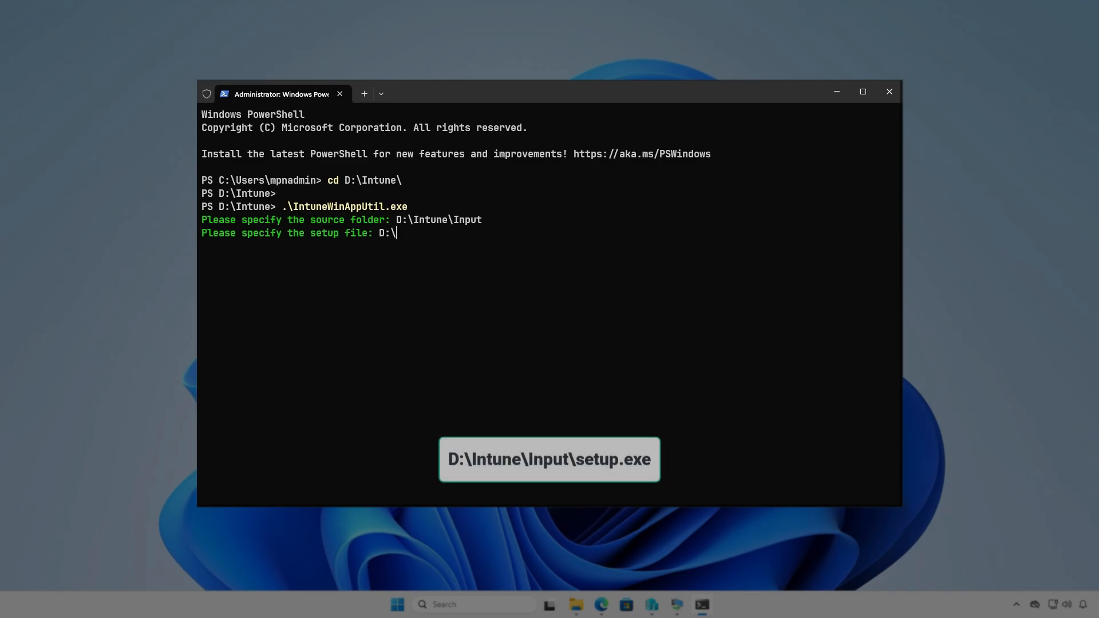
type("Intune\\Input")
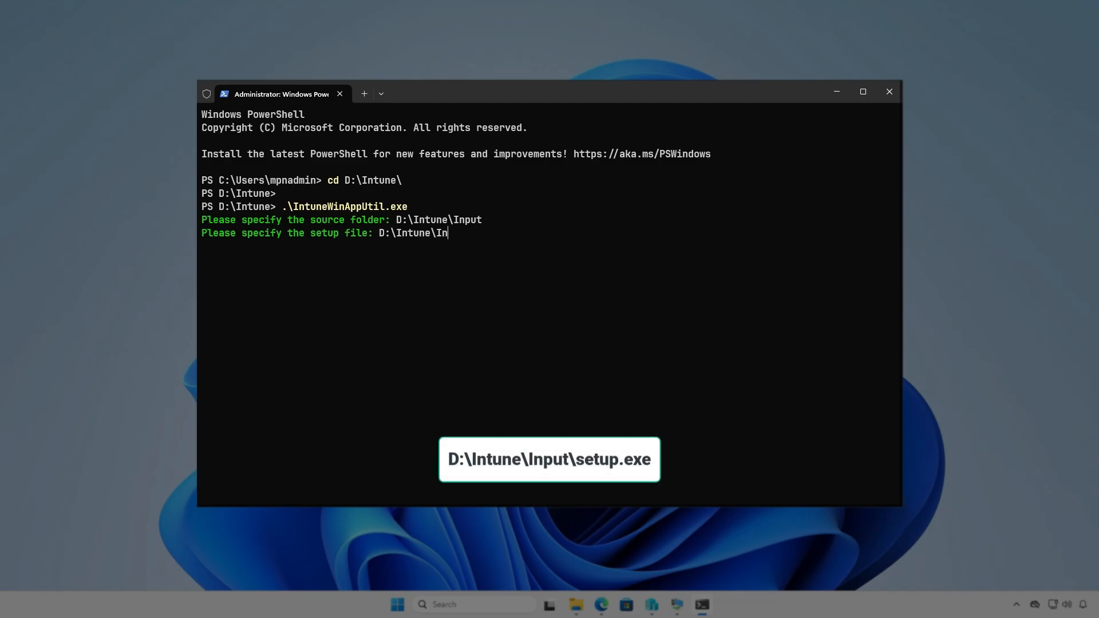
type("up.exe")
key("Return")
Set the output folder to D:\Intune\Output, decline a catalog folder to generate the package, and minimize the terminal
type("D:")
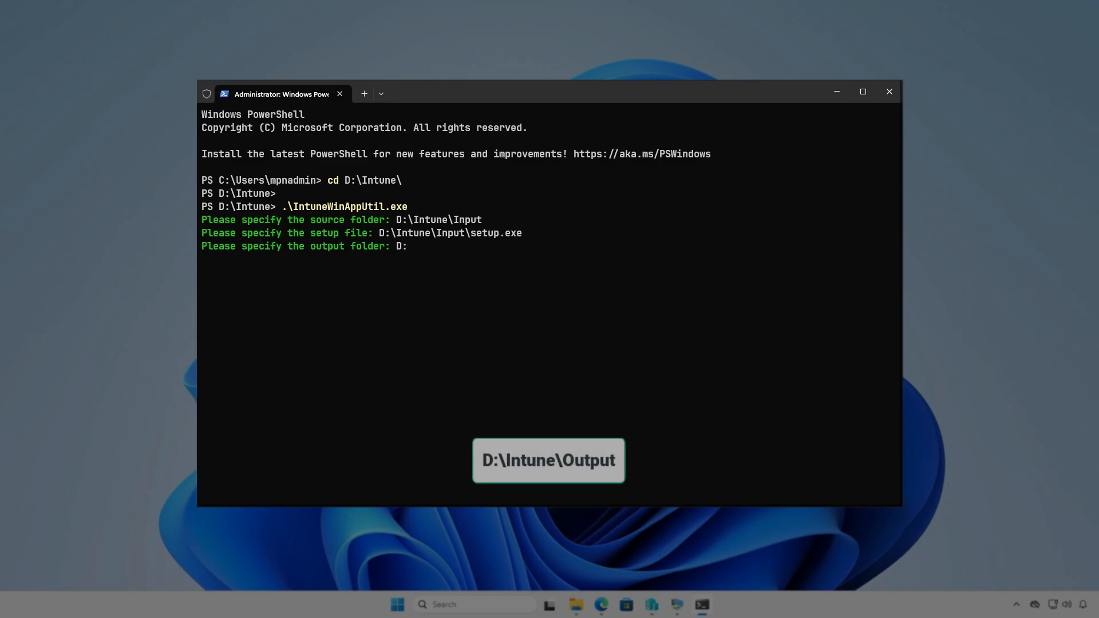
type("\\I")
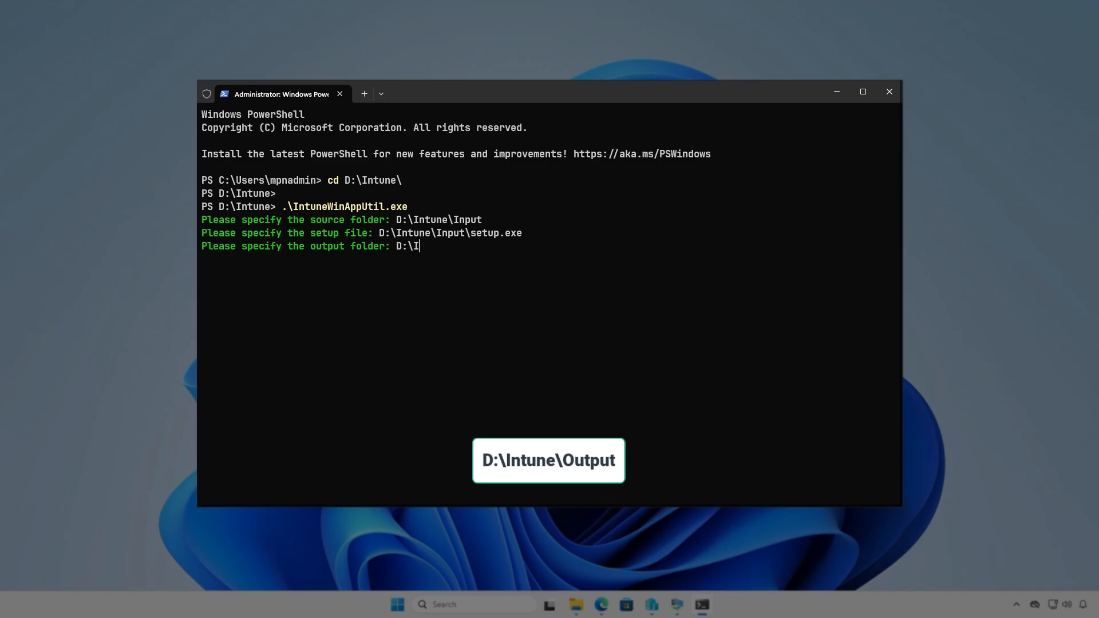
type("ntune\\Output")
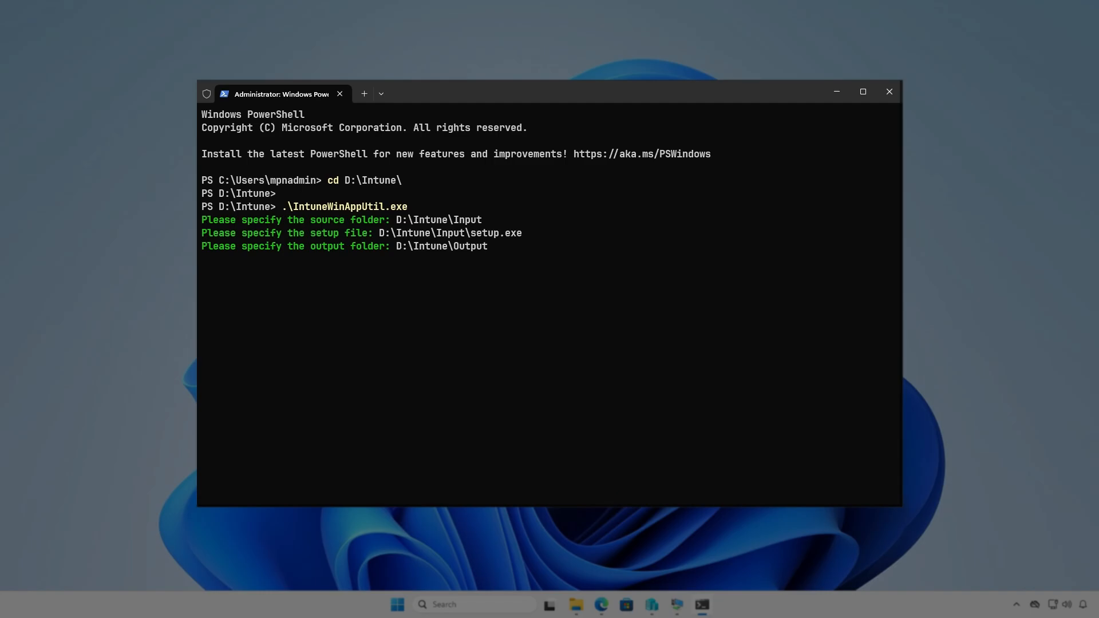
key("Return")
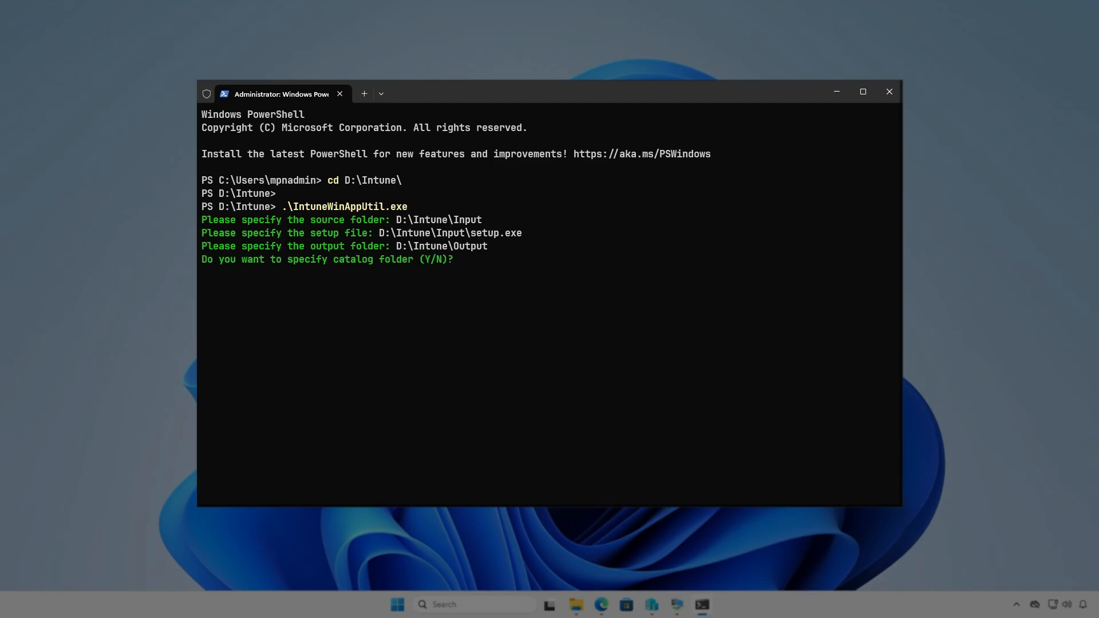
key("n")
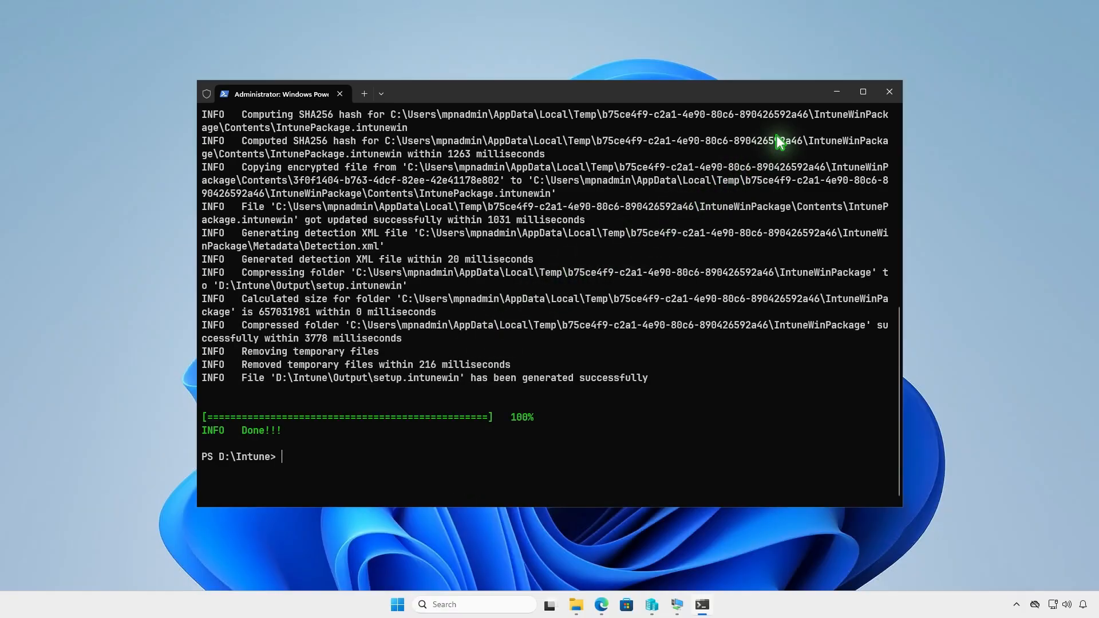
left_click(837, 92)
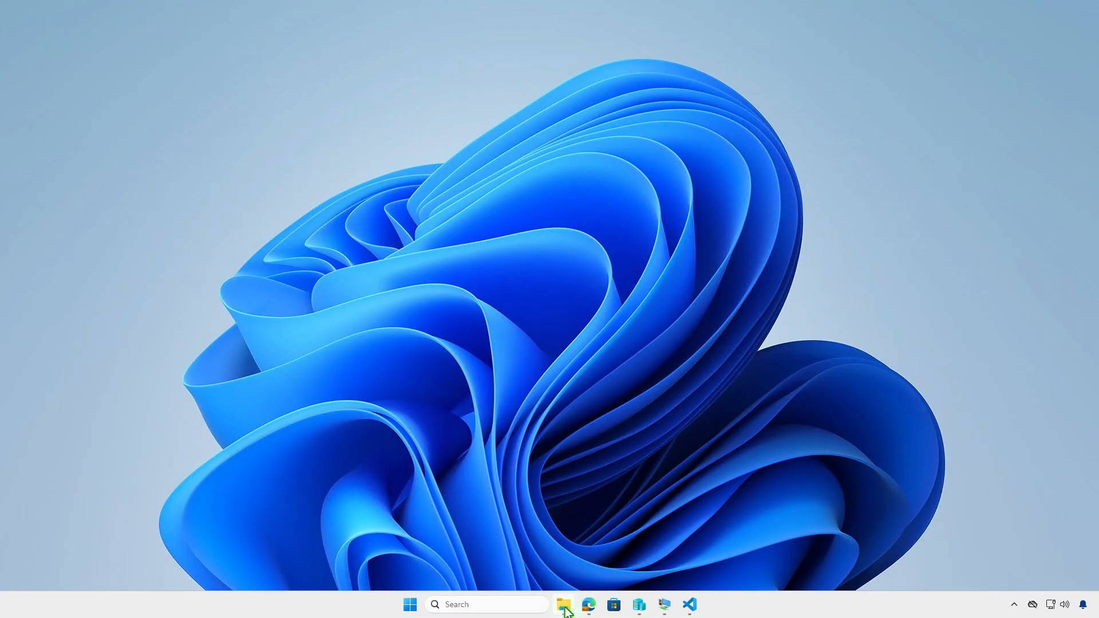
Check the Output folder in D:\Intune for the generated package file, and minimize File Explorer
left_click(564, 605)
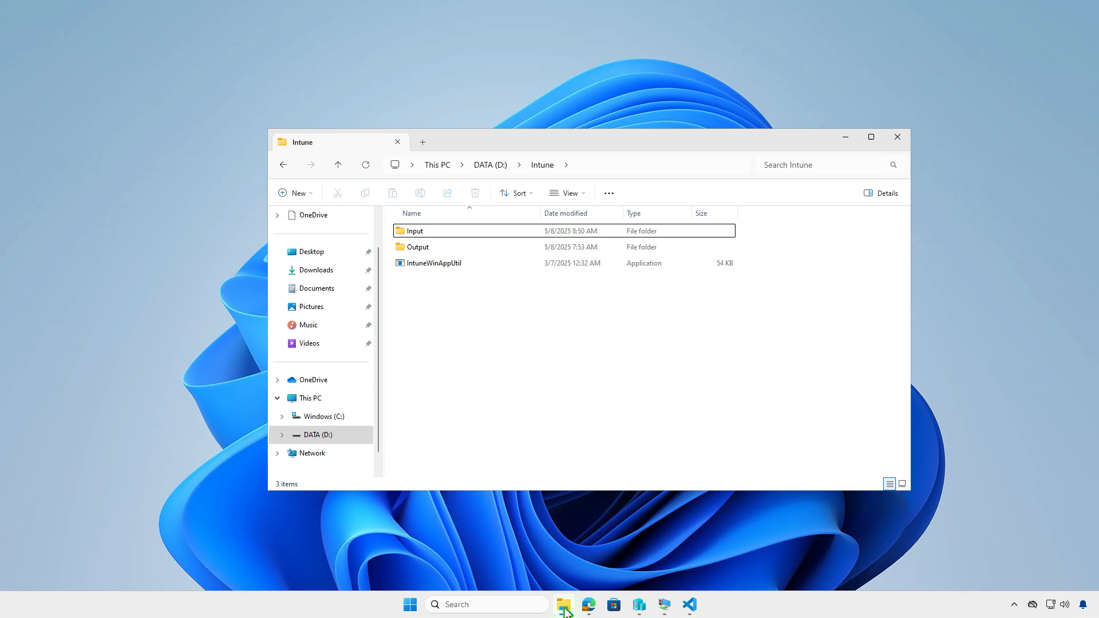
double_click(488, 248)
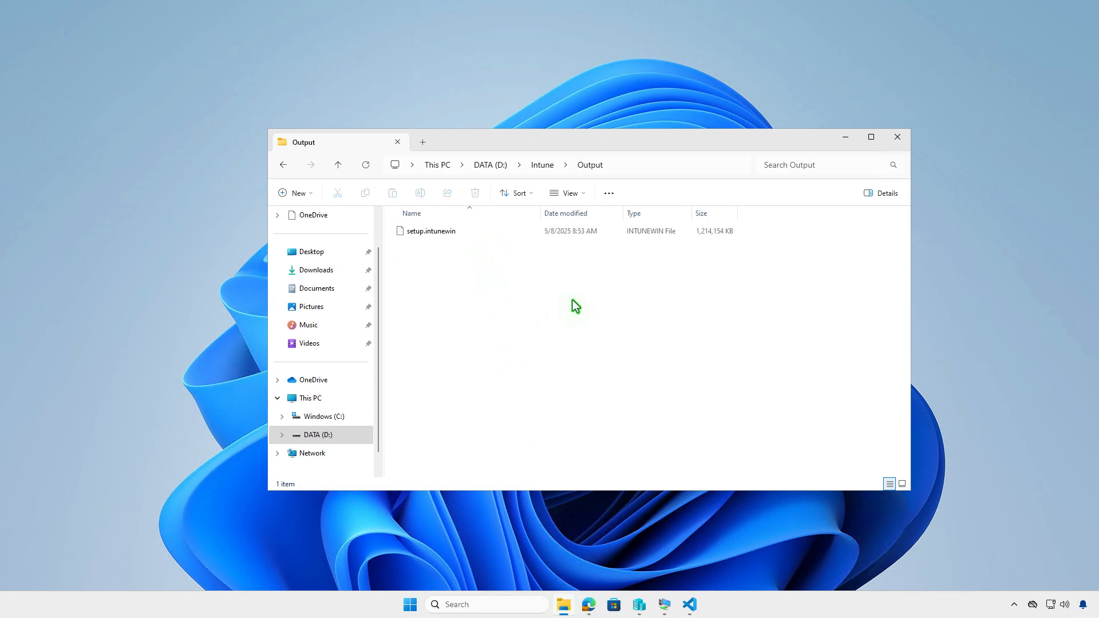
left_click(845, 138)
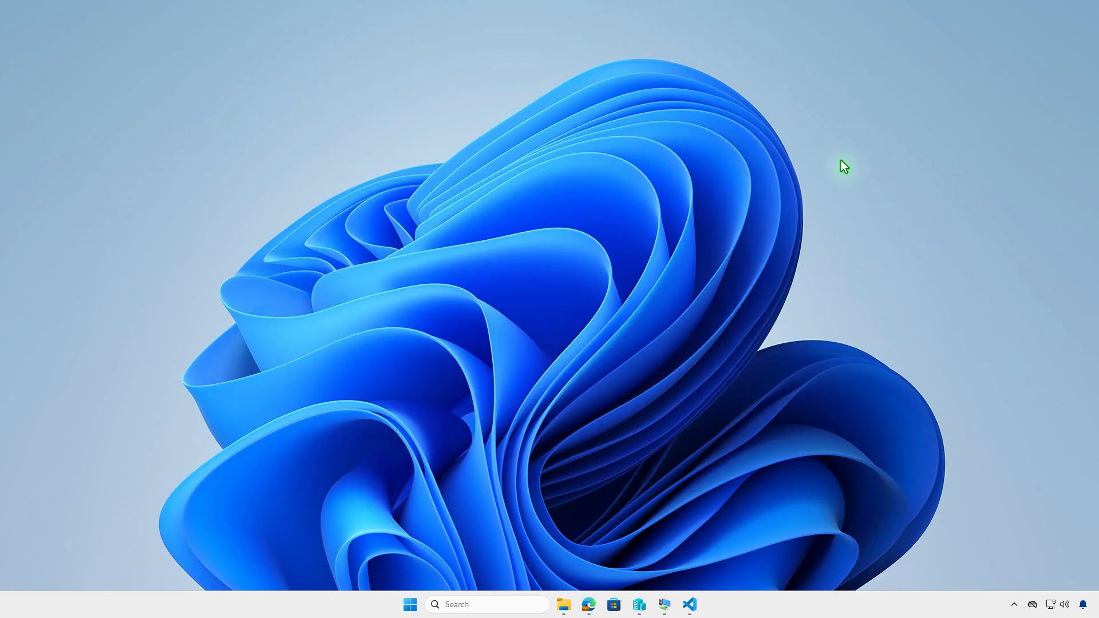
Switch to the Microsoft Intune admin center in Edge and open the list of Windows apps
left_click(589, 606)
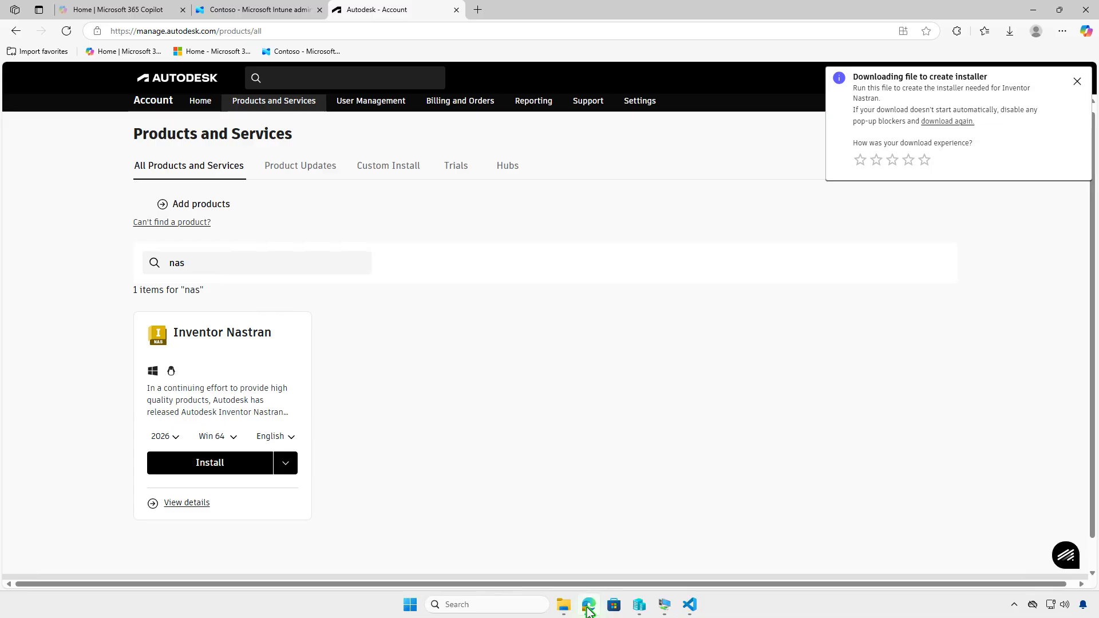
left_click(278, 11)
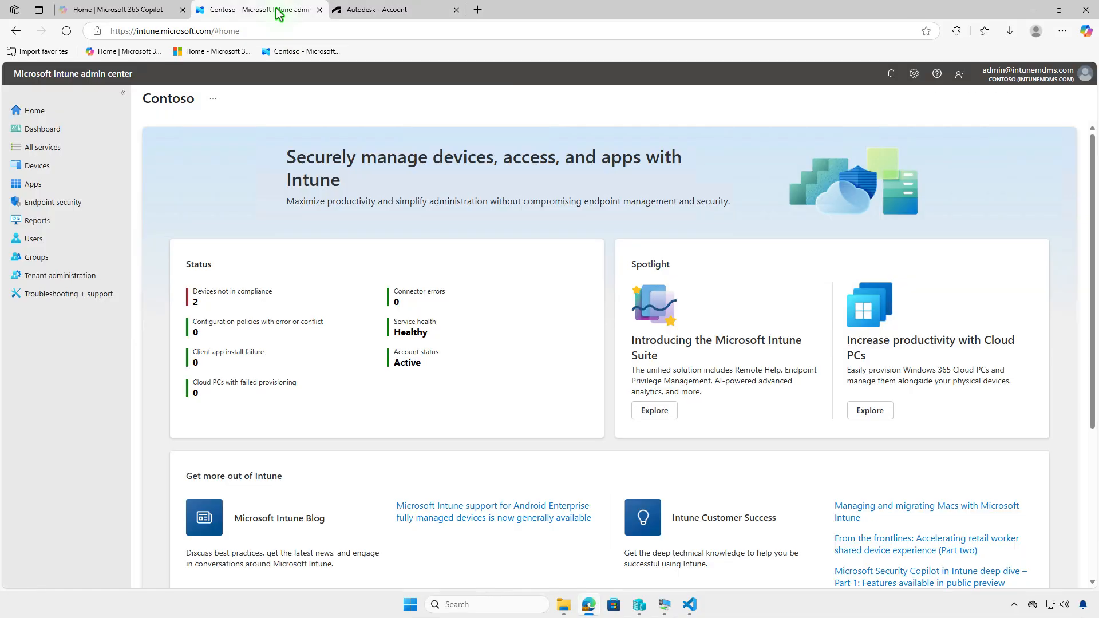
left_click(81, 187)
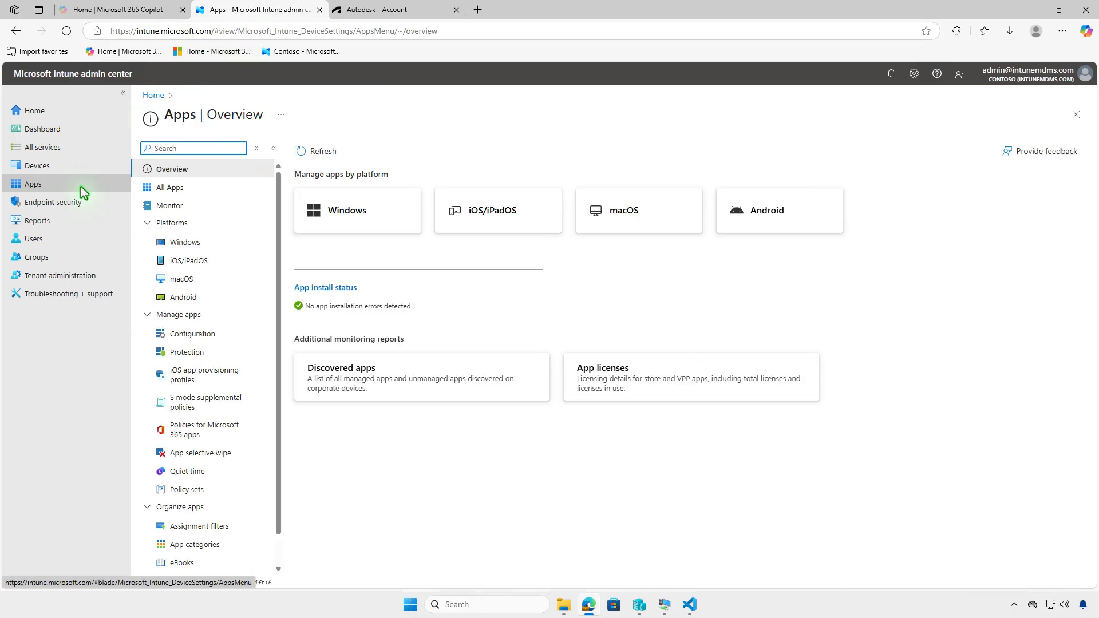
left_click(218, 242)
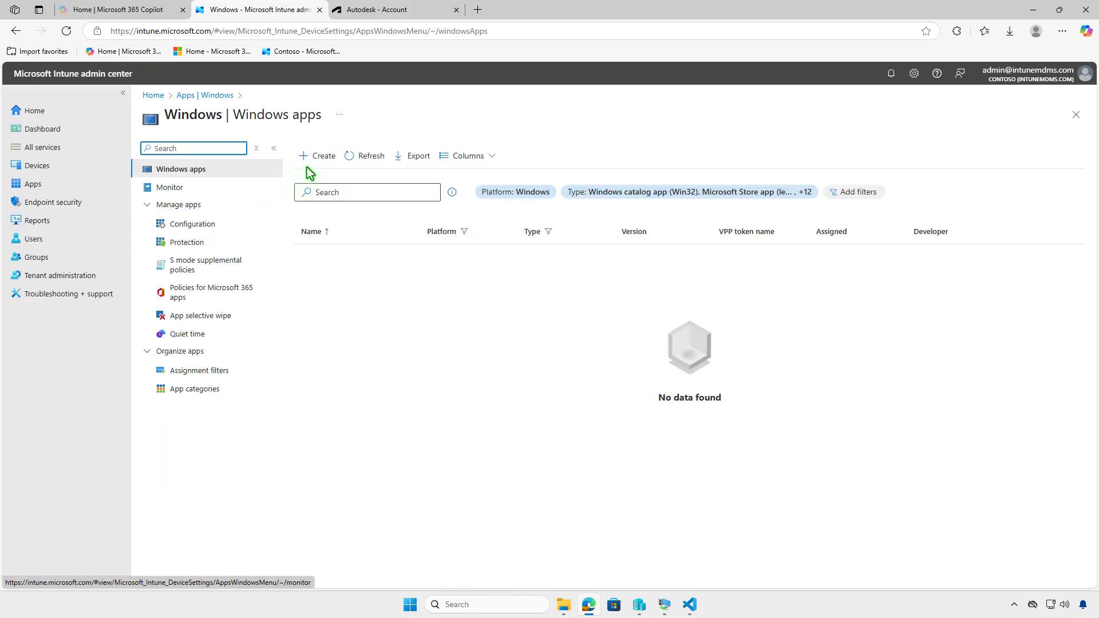
Start creating a new app with the app type Windows app (Win32)
left_click(323, 159)
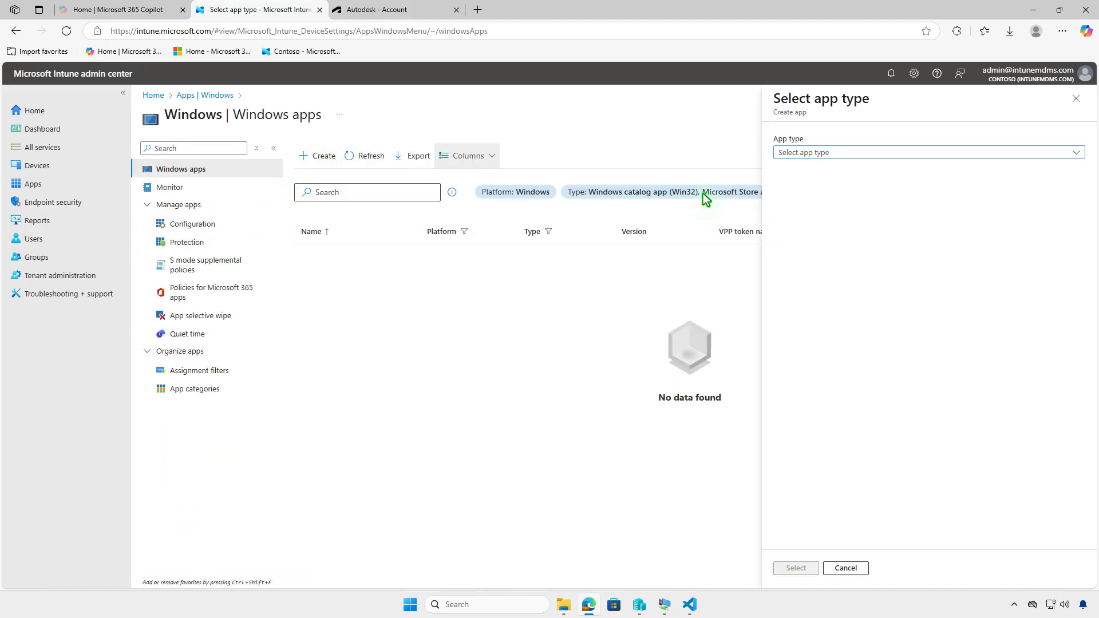
left_click(985, 154)
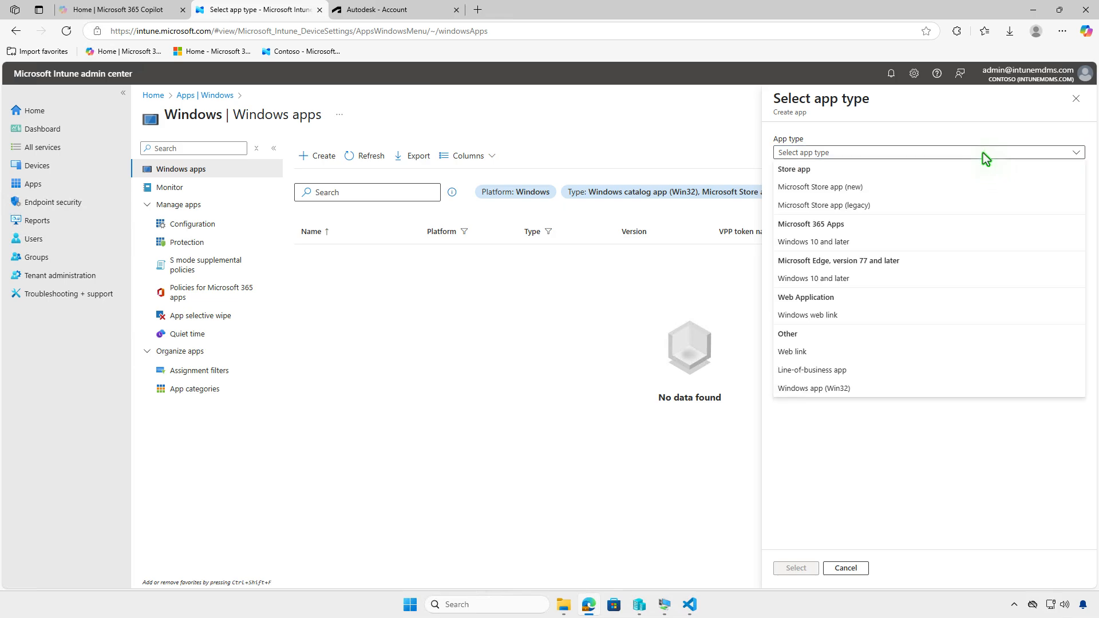
left_click(916, 391)
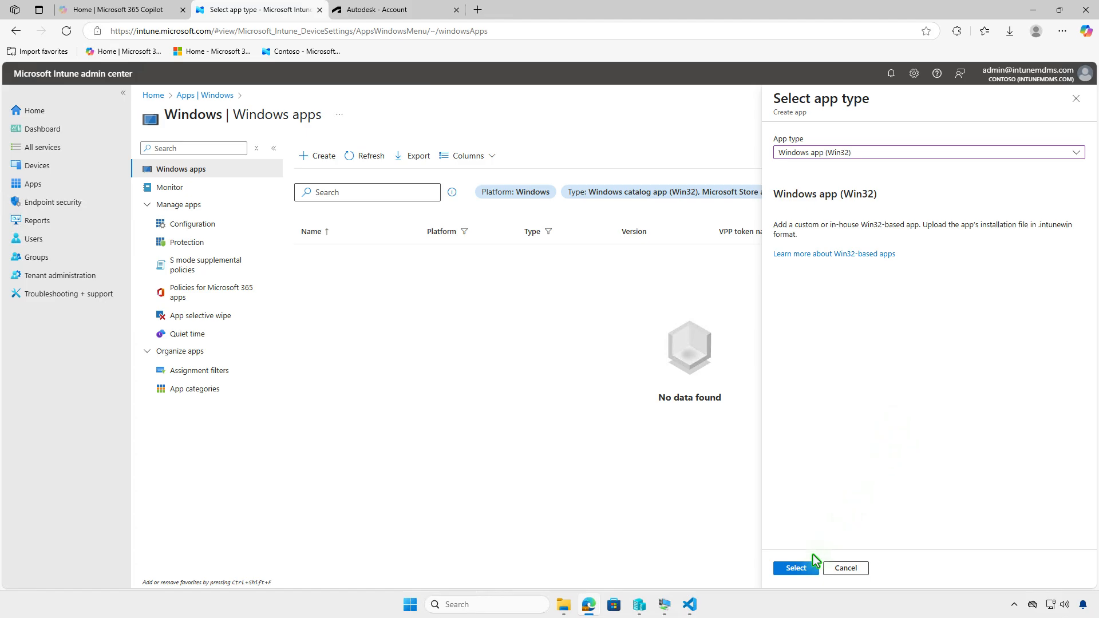
left_click(795, 569)
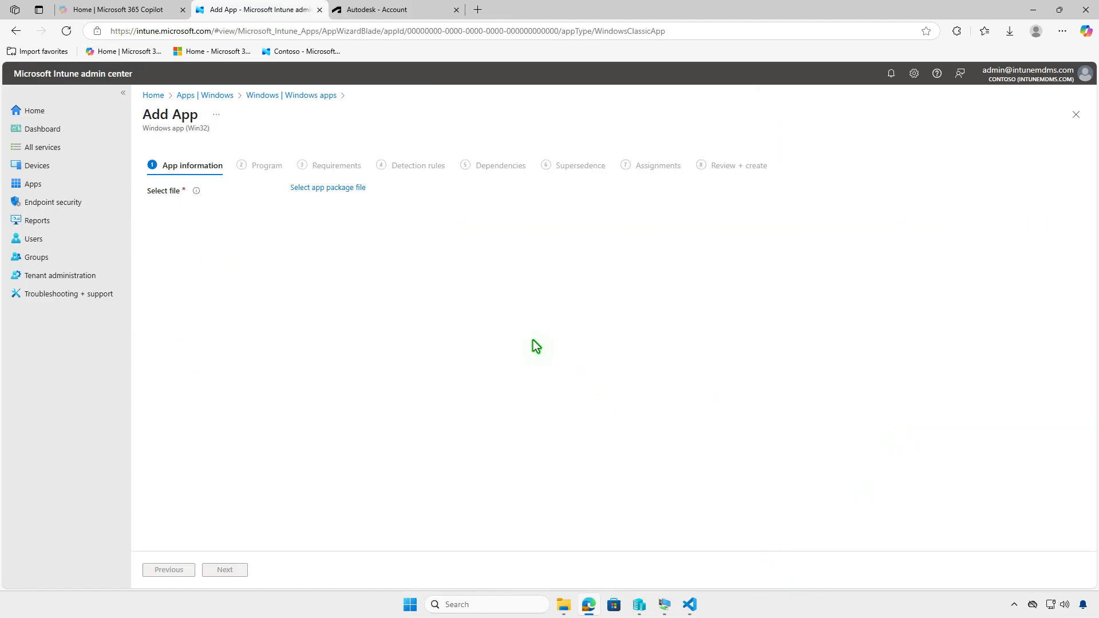
Select setup.intunewin from D:\Intune\Output as the app package file and confirm it
left_click(353, 189)
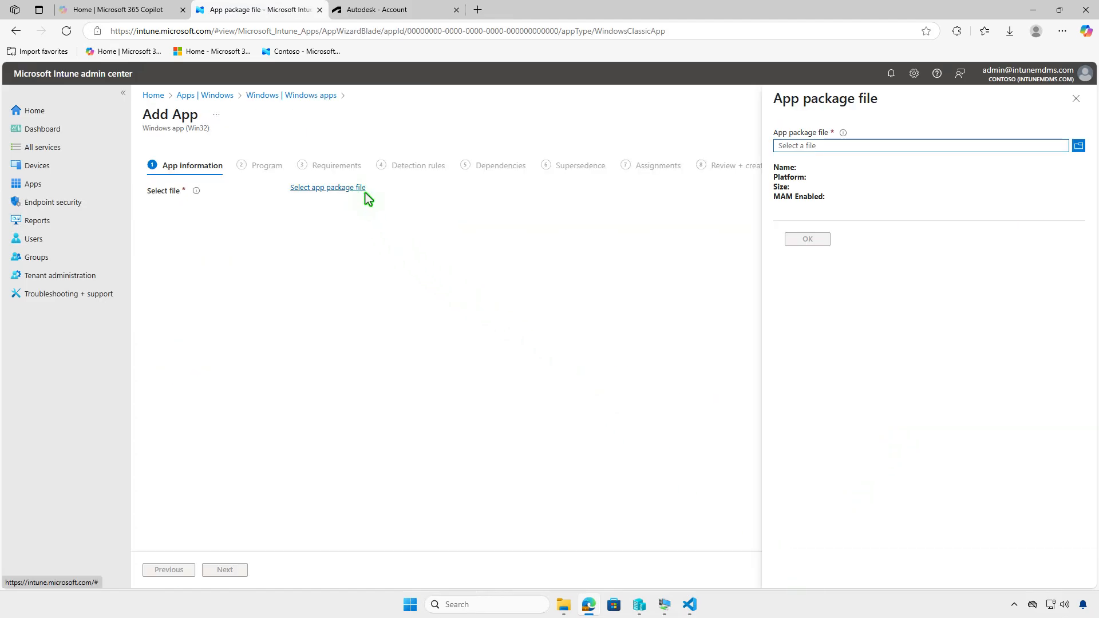
left_click(861, 145)
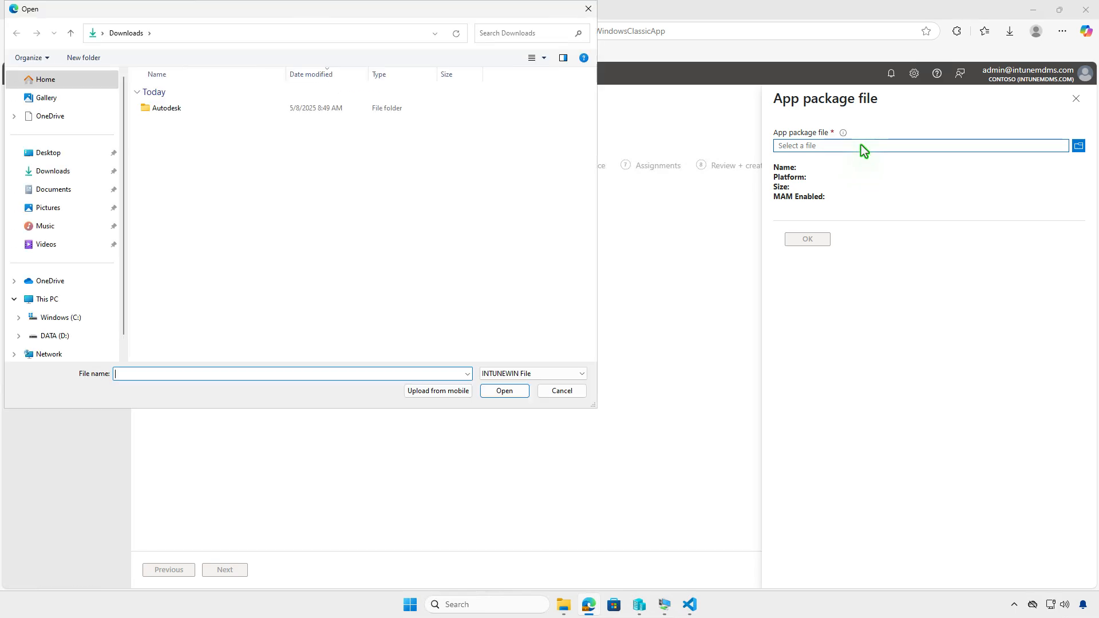
left_click(64, 300)
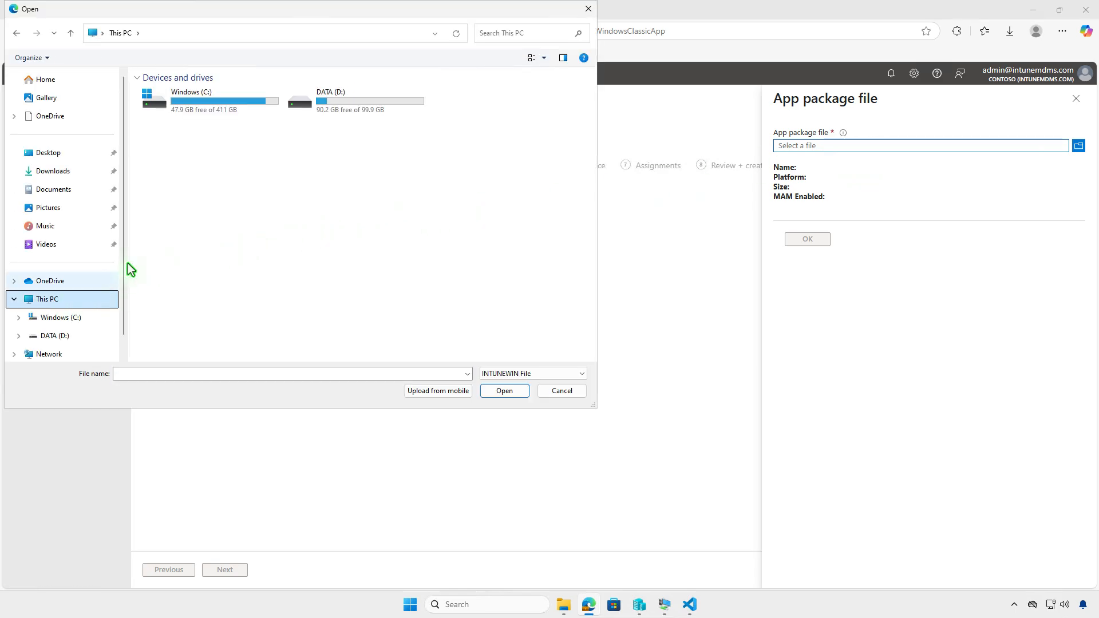
double_click(389, 108)
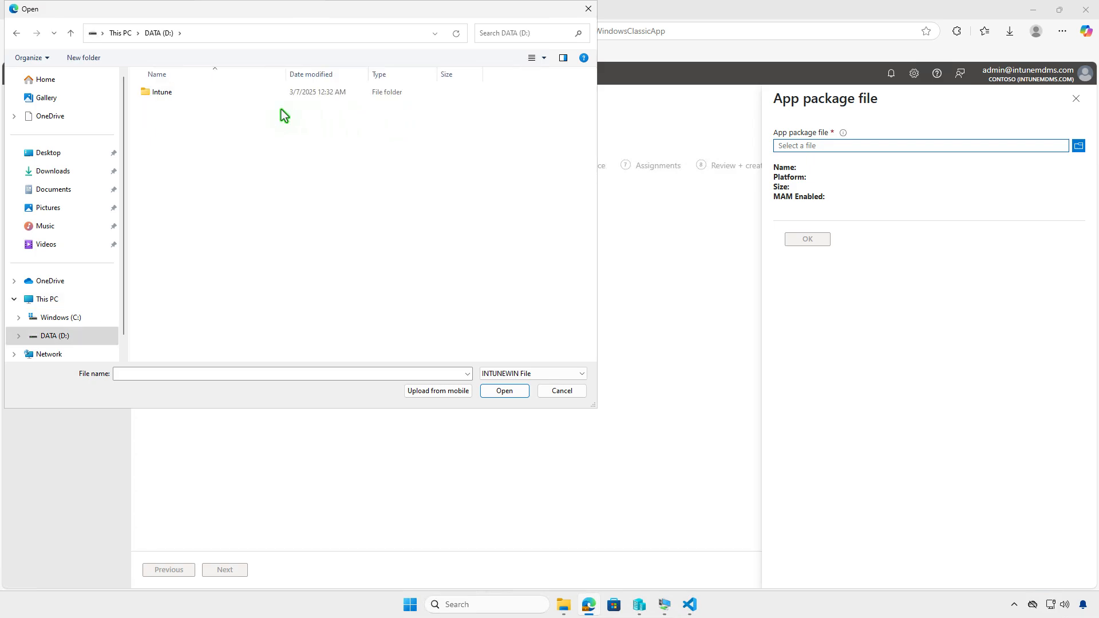
double_click(228, 92)
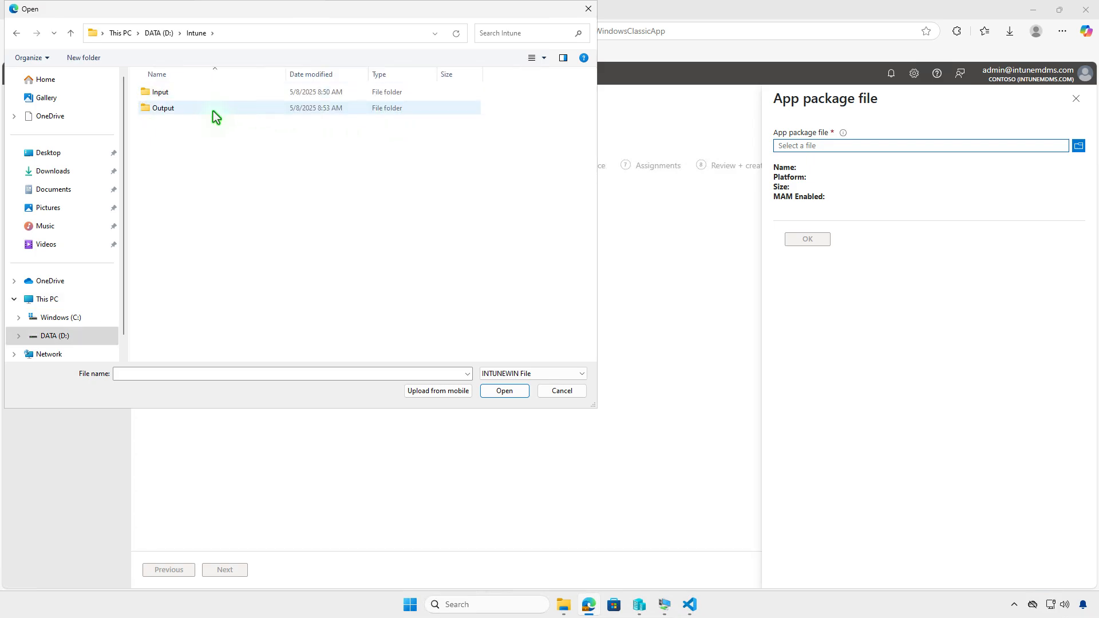
left_click(212, 108)
double_click(211, 111)
left_click(213, 94)
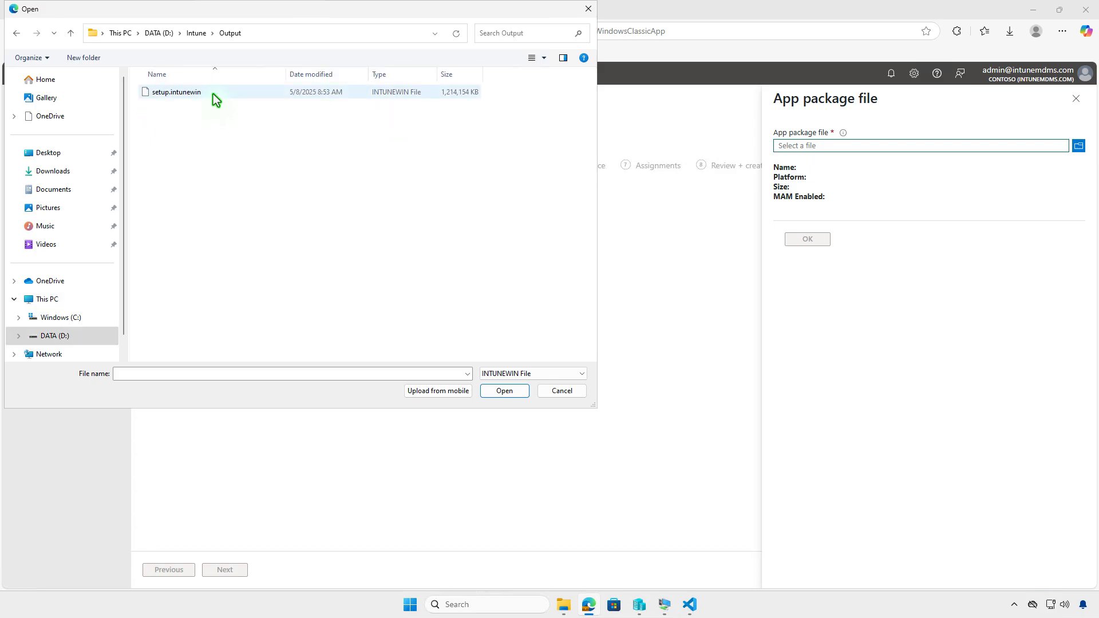
left_click(496, 392)
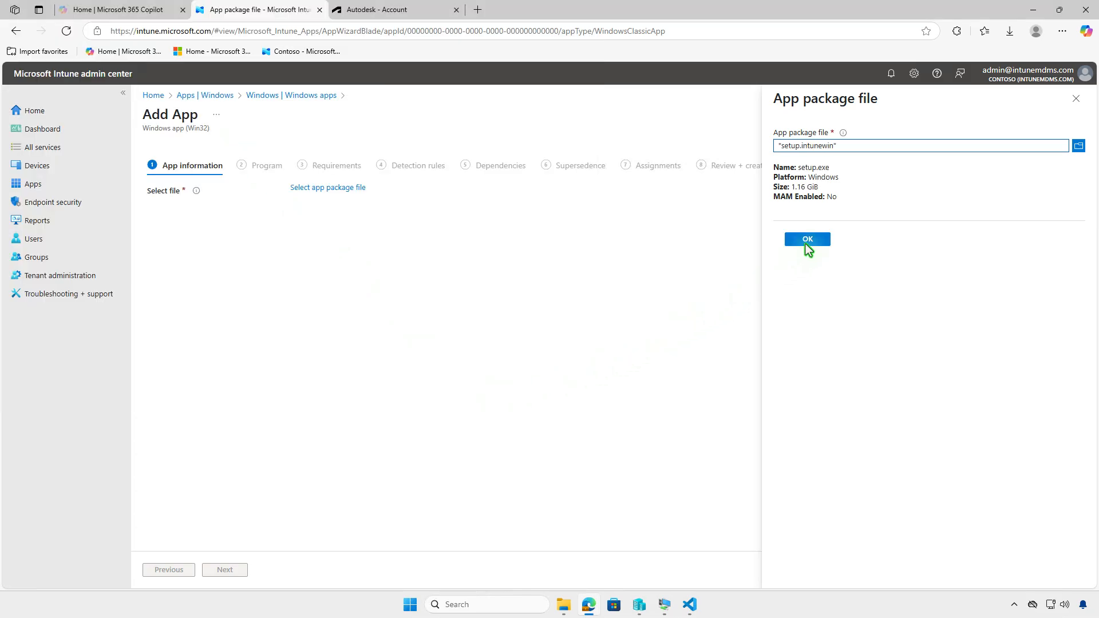
left_click(806, 239)
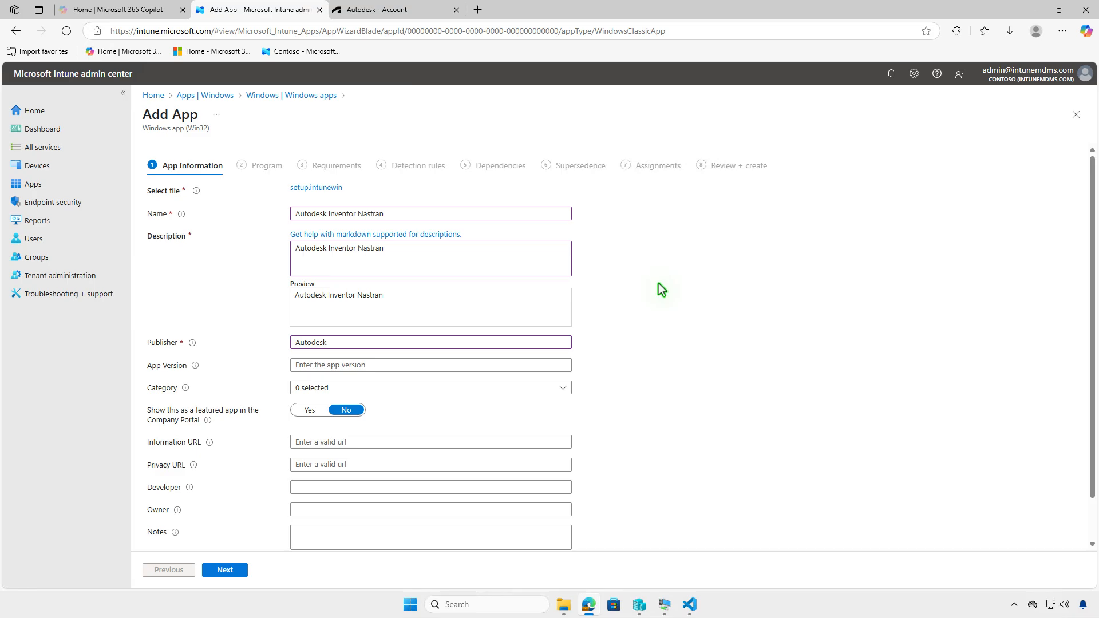
Upload image-5.png from the Downloads folder as the app's logo
scroll(660, 289, "down", 1)
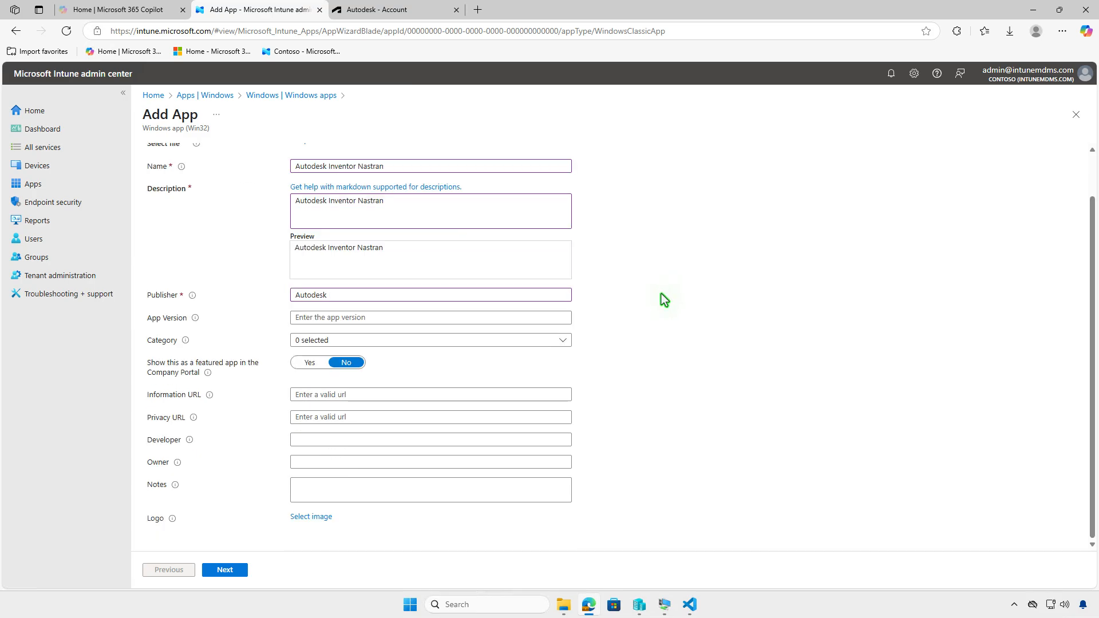
left_click(324, 517)
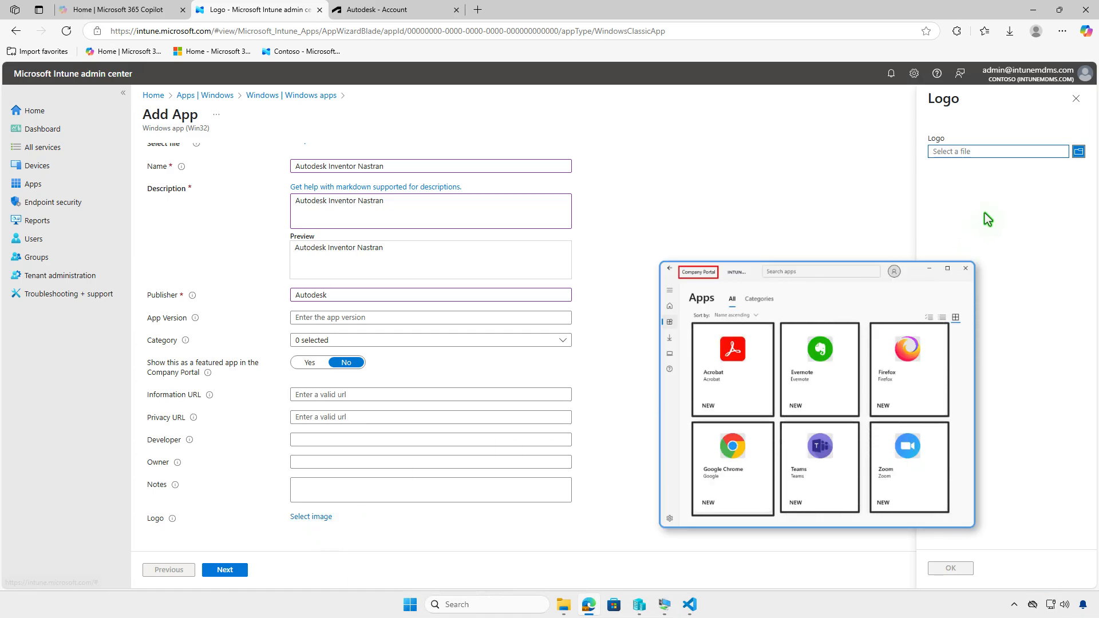
left_click(1011, 155)
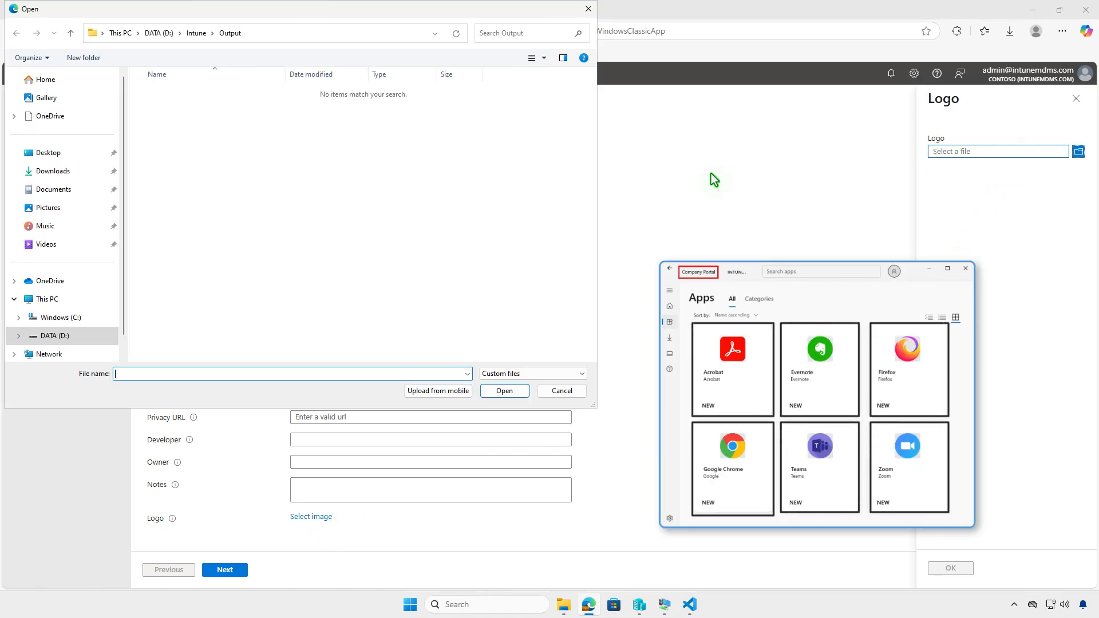
left_click(76, 175)
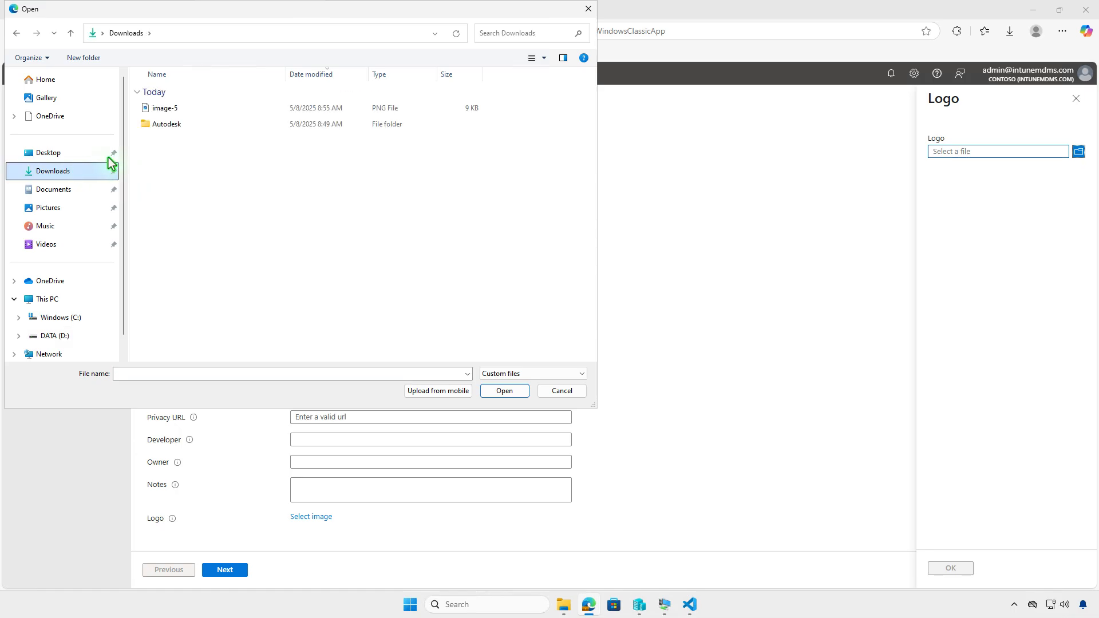
left_click(201, 108)
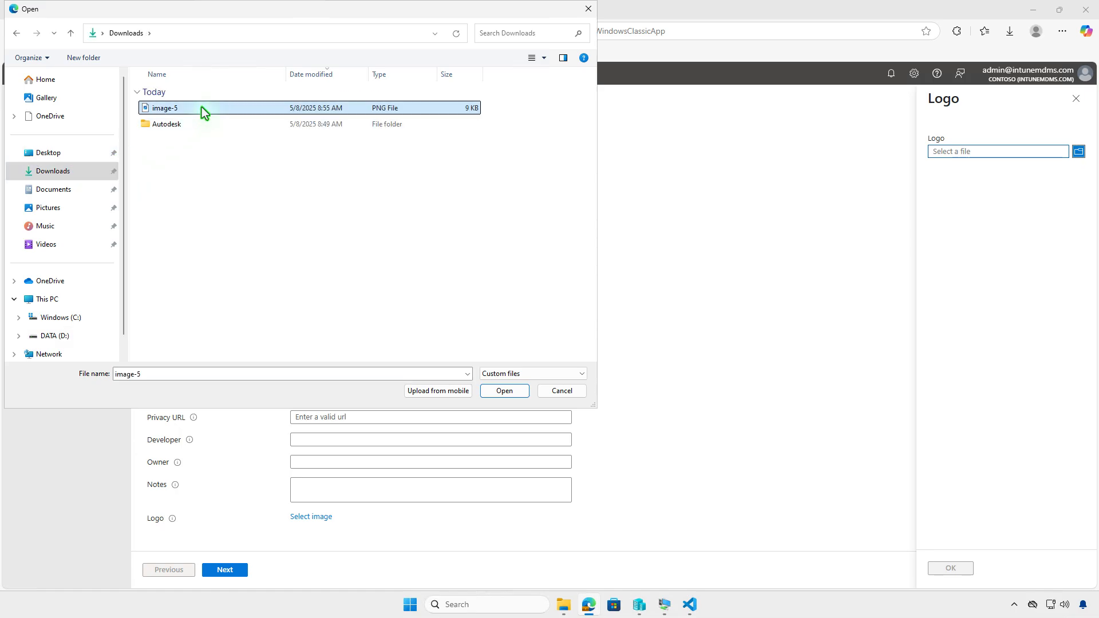
left_click(516, 391)
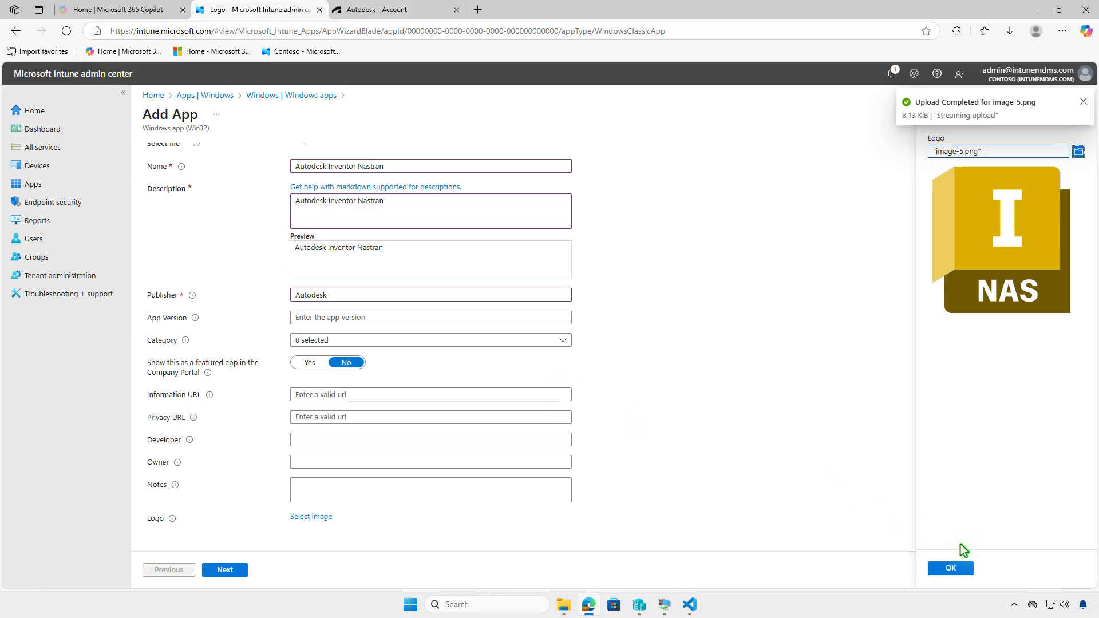
left_click(950, 569)
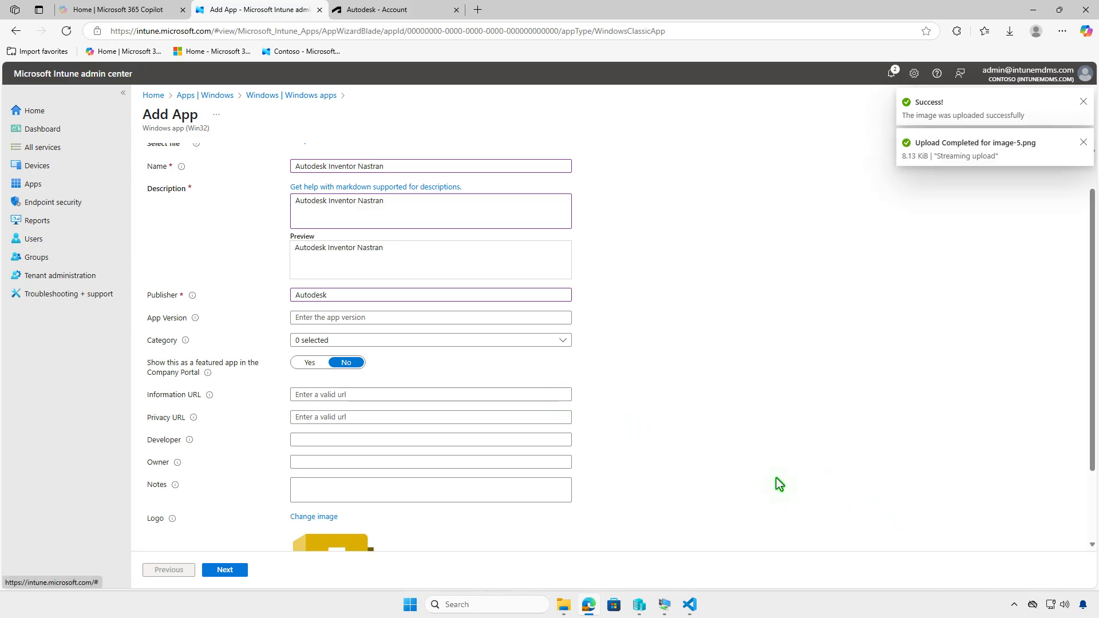
scroll(776, 479, "down", 2)
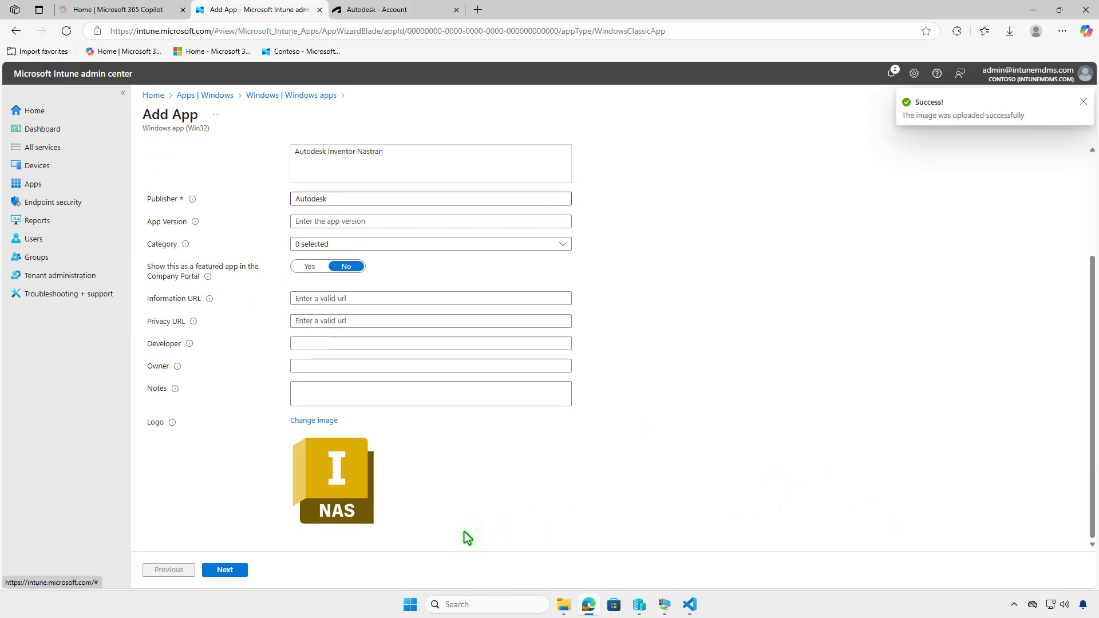
Proceed to the Program settings and set the required installation time to 120 minutes
left_click(235, 571)
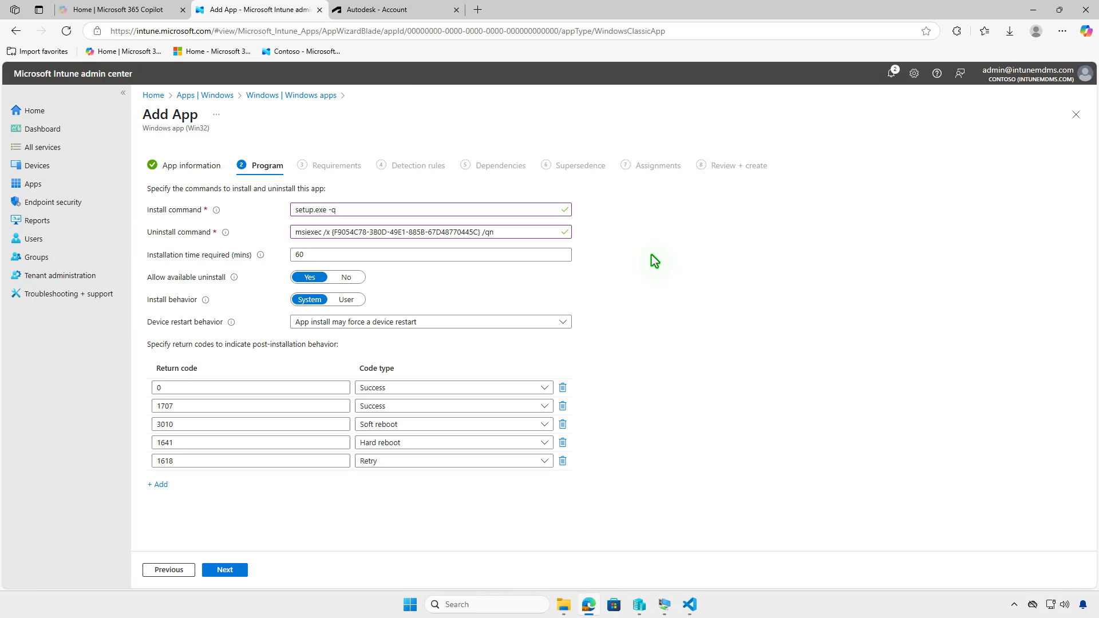
double_click(299, 255)
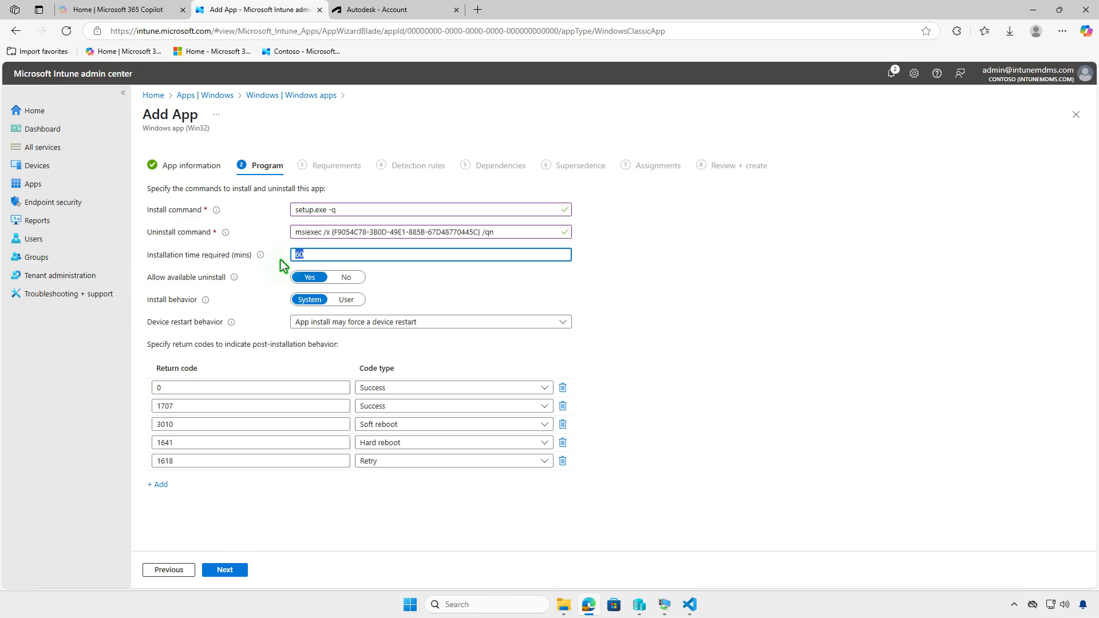
type("120")
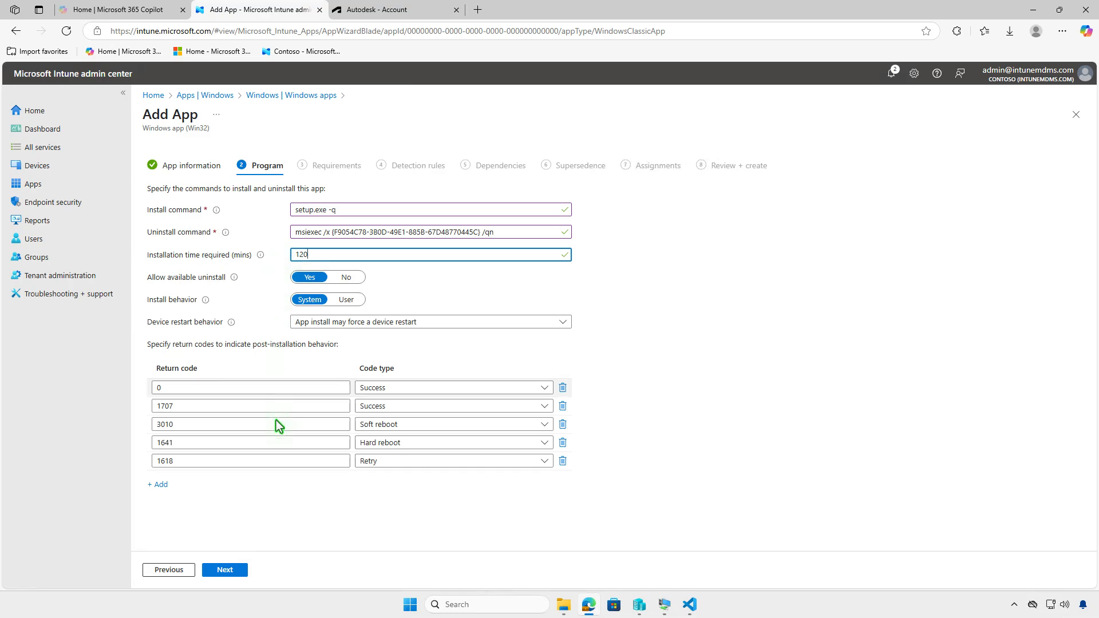
Proceed to the Requirements and set the operating system architecture to 64-bit and the minimum operating system to Windows 10 1607
left_click(248, 573)
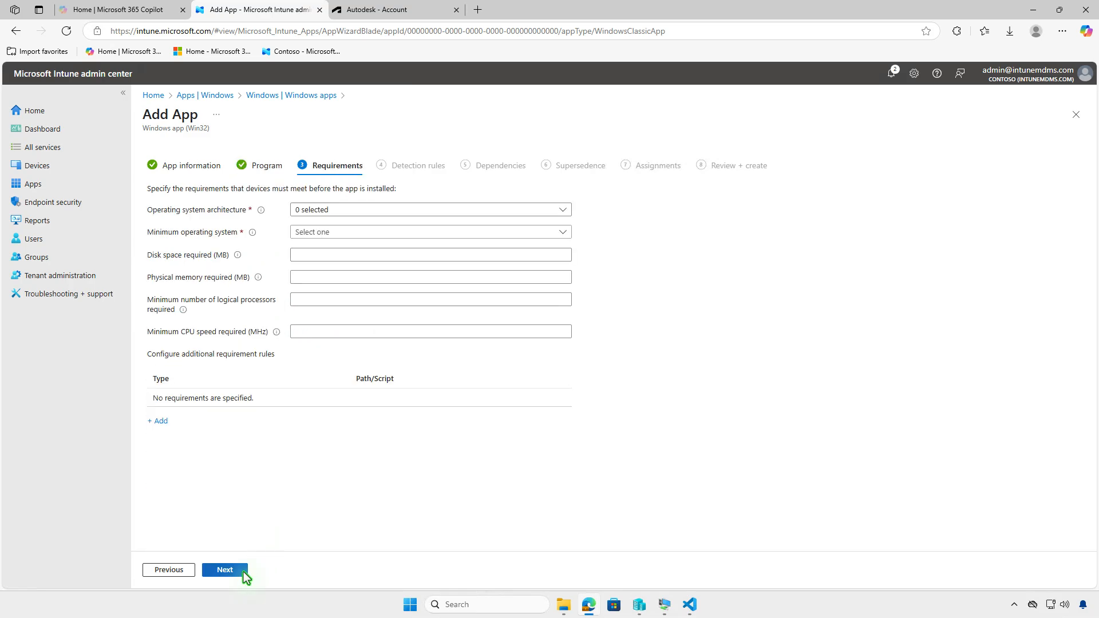
left_click(424, 210)
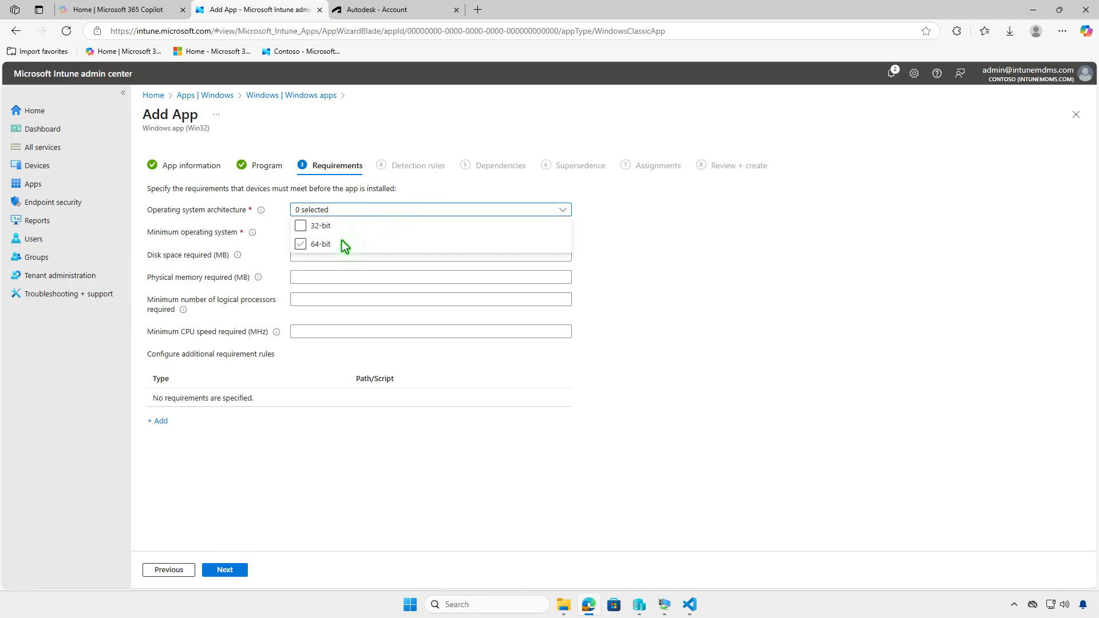
left_click(318, 245)
left_click(272, 249)
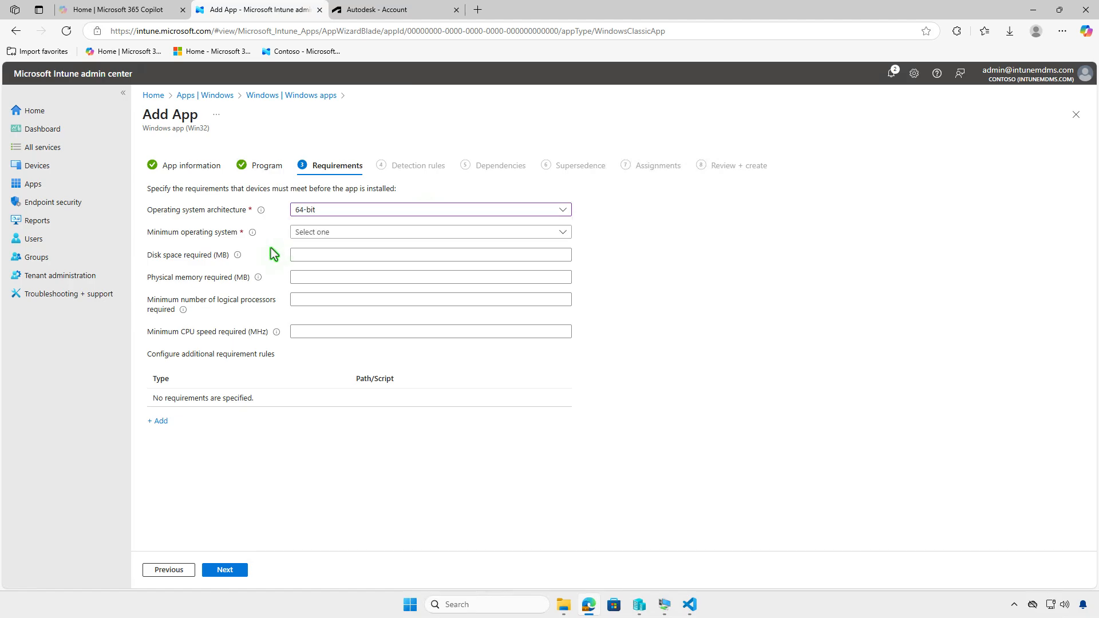
left_click(382, 229)
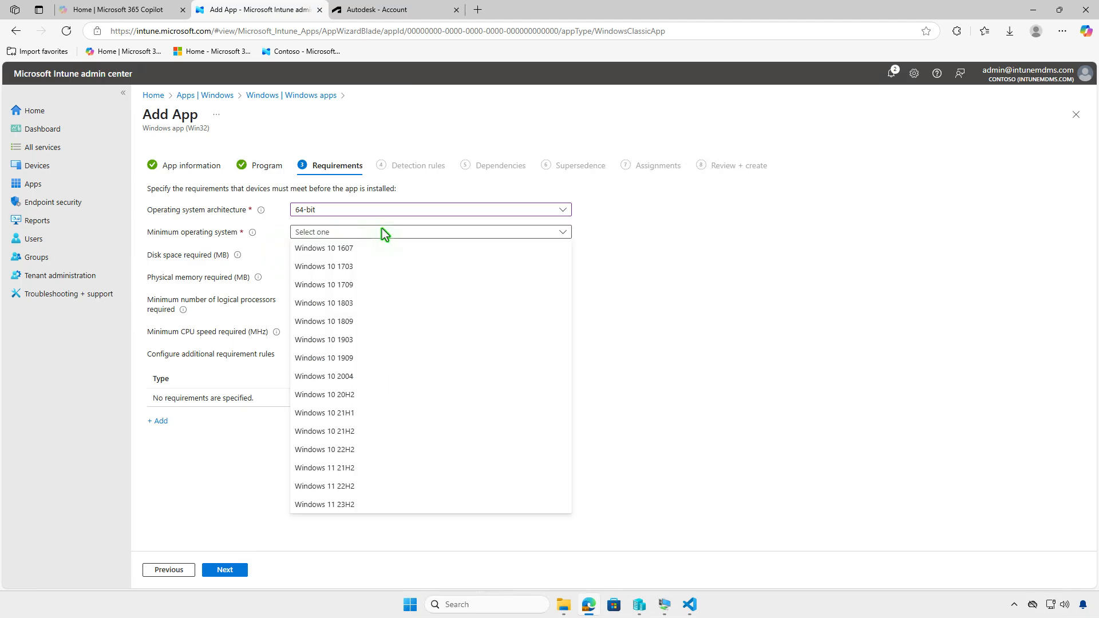
left_click(385, 244)
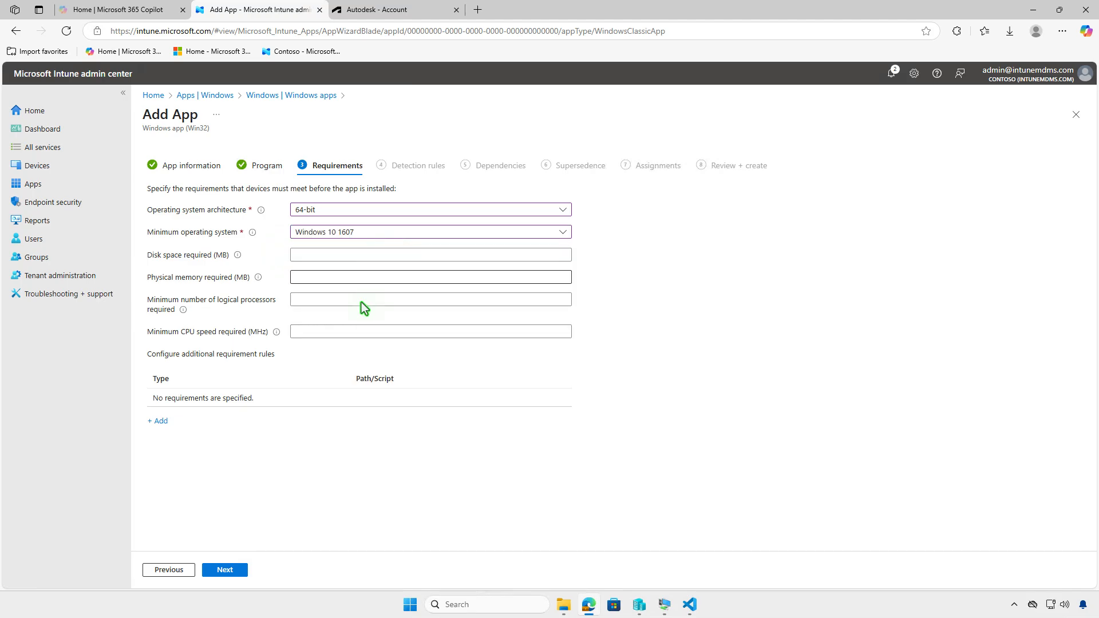
Proceed to the Detection rules and set the rules format to Manually configure detection rules
left_click(238, 572)
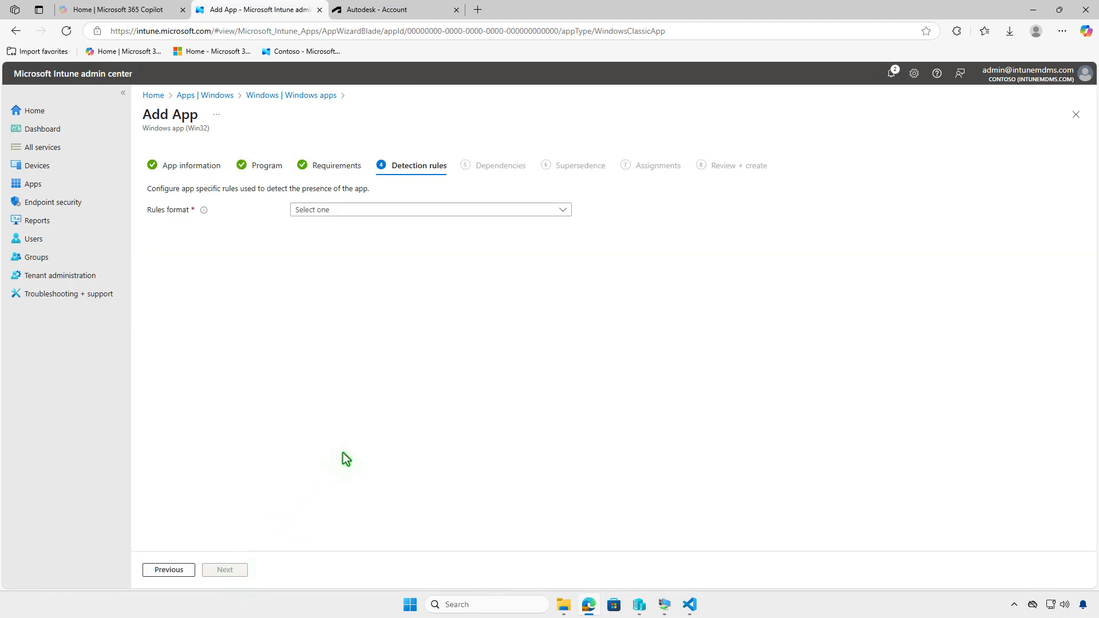
left_click(489, 209)
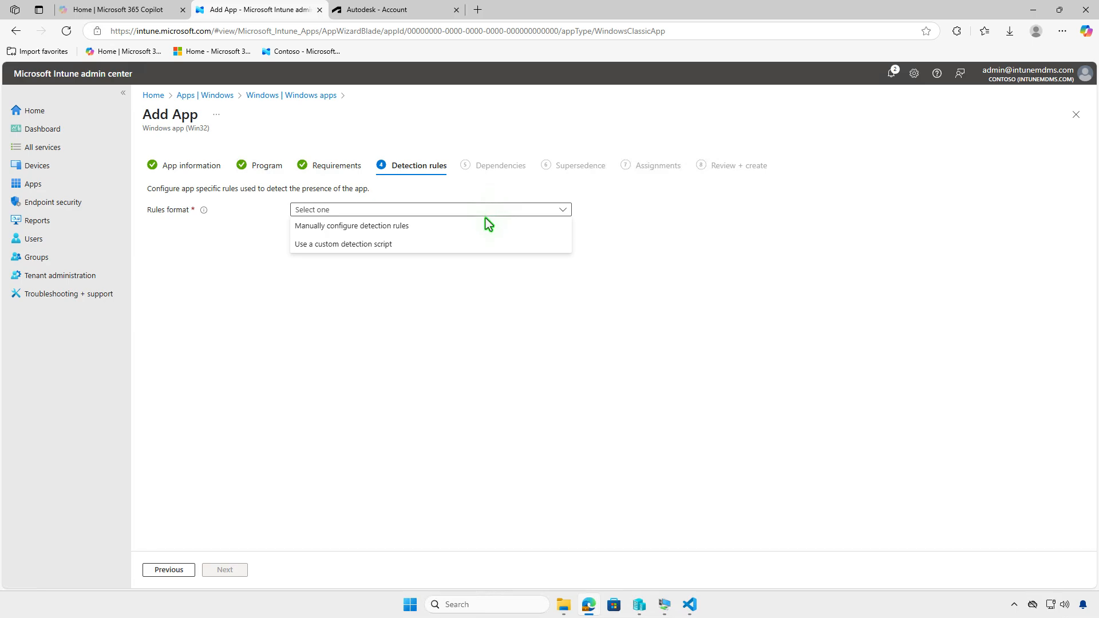
left_click(483, 225)
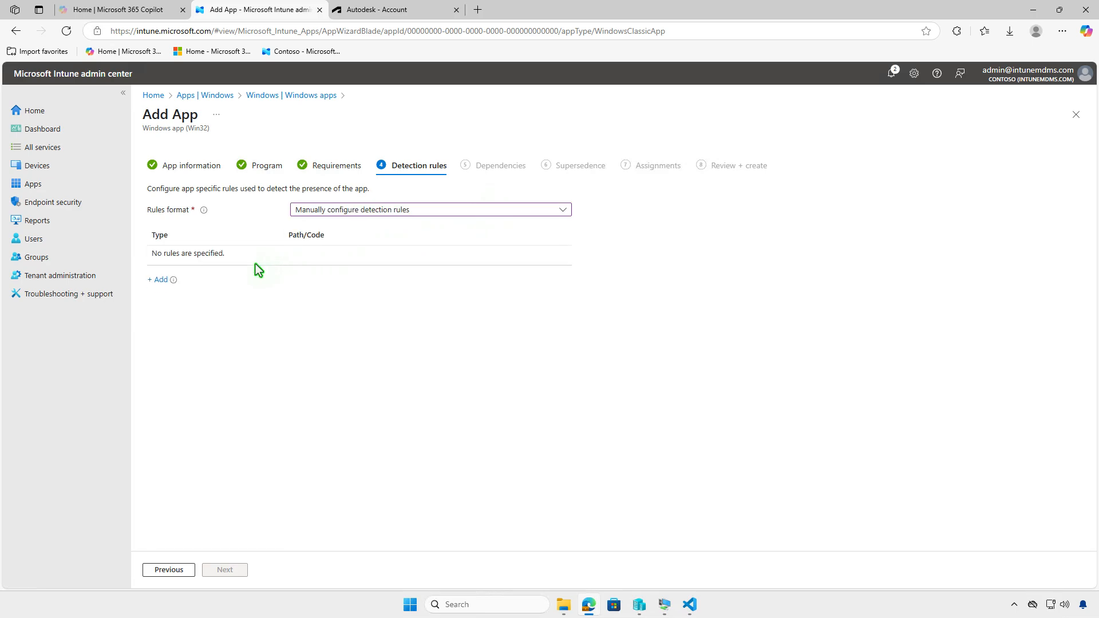
Add an MSI detection rule with the product code {F9054C78-3B0D-49E1-885B-67D48770445C}, without a product version check
left_click(159, 280)
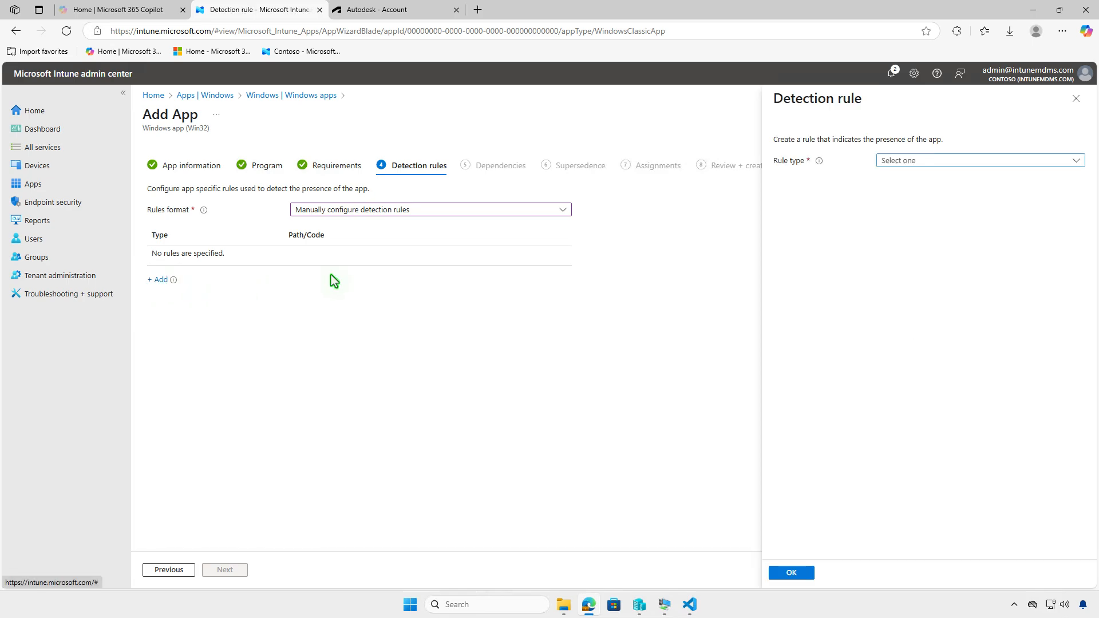
left_click(961, 165)
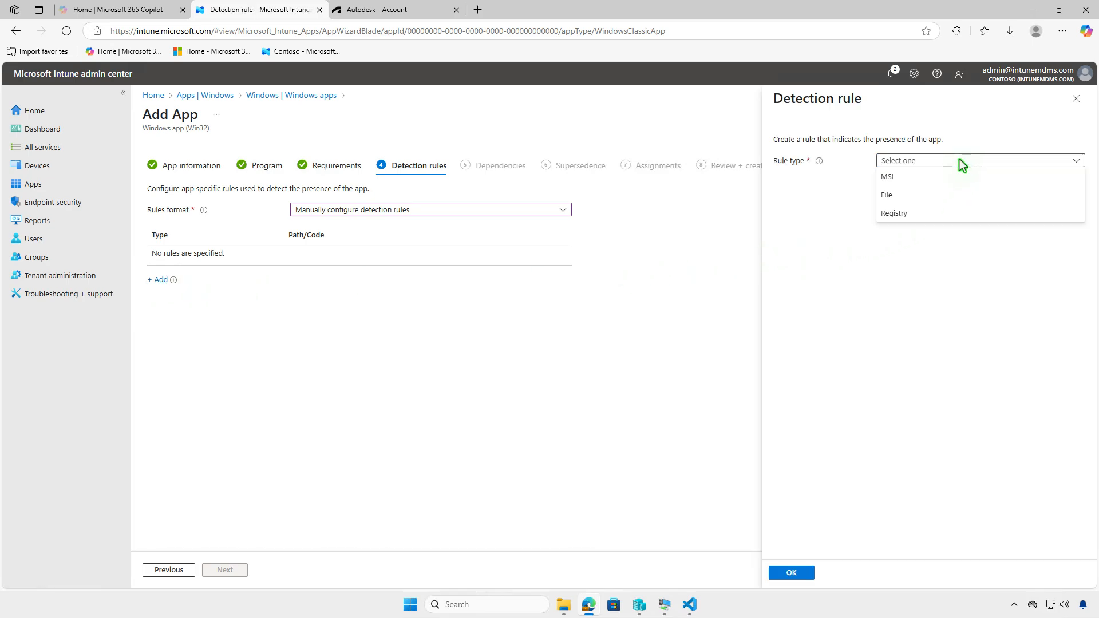
left_click(966, 182)
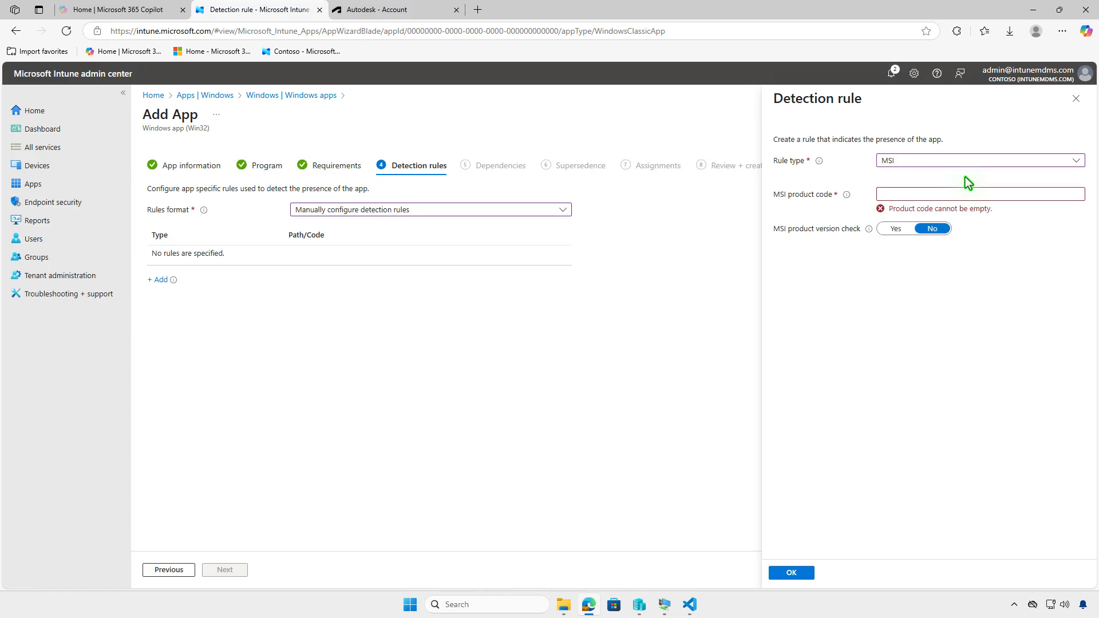
left_click(1048, 196)
type("{F9054C78-3B0D-49E1-885B-67D48770445C}")
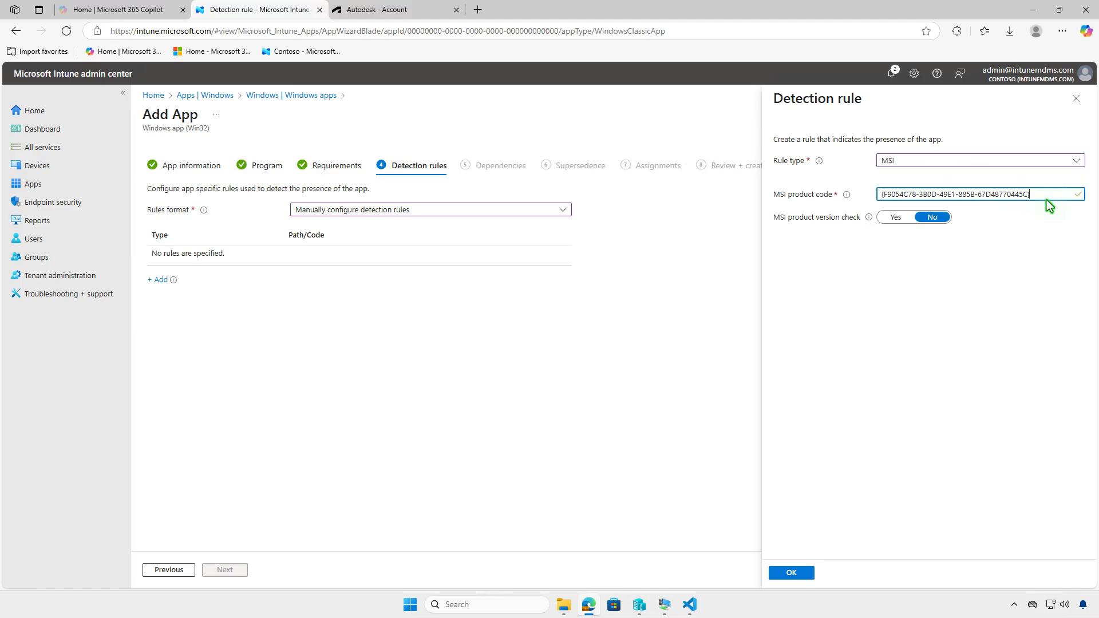
left_click(802, 573)
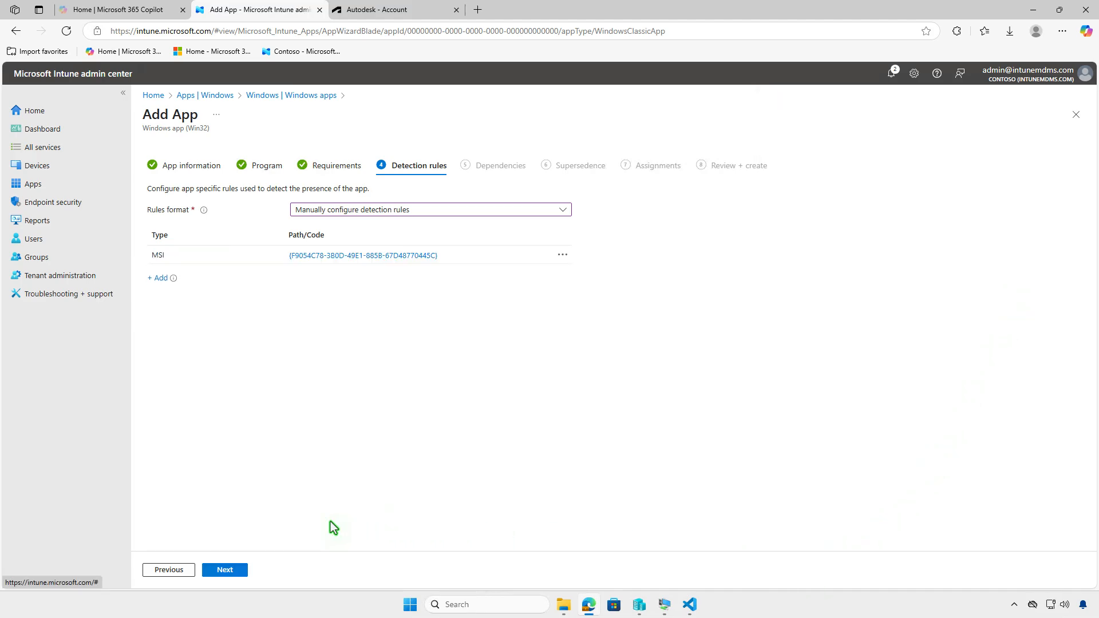
Skip Dependencies and Supersedence, assign the app as required to the Test_Devices group, and review that assignment's settings
left_click(232, 571)
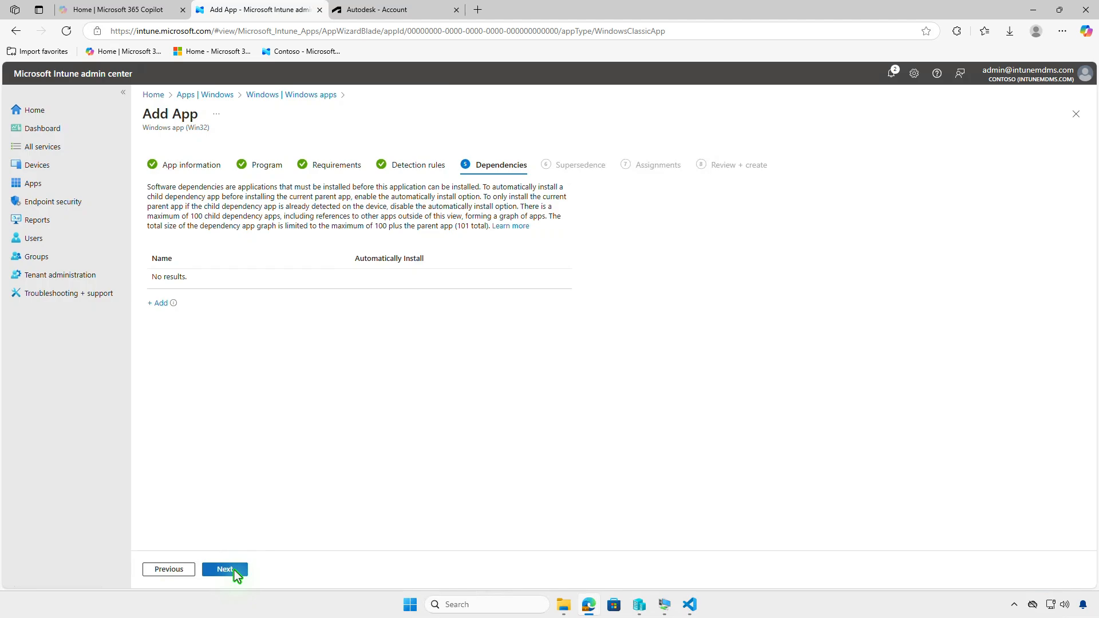
left_click(235, 574)
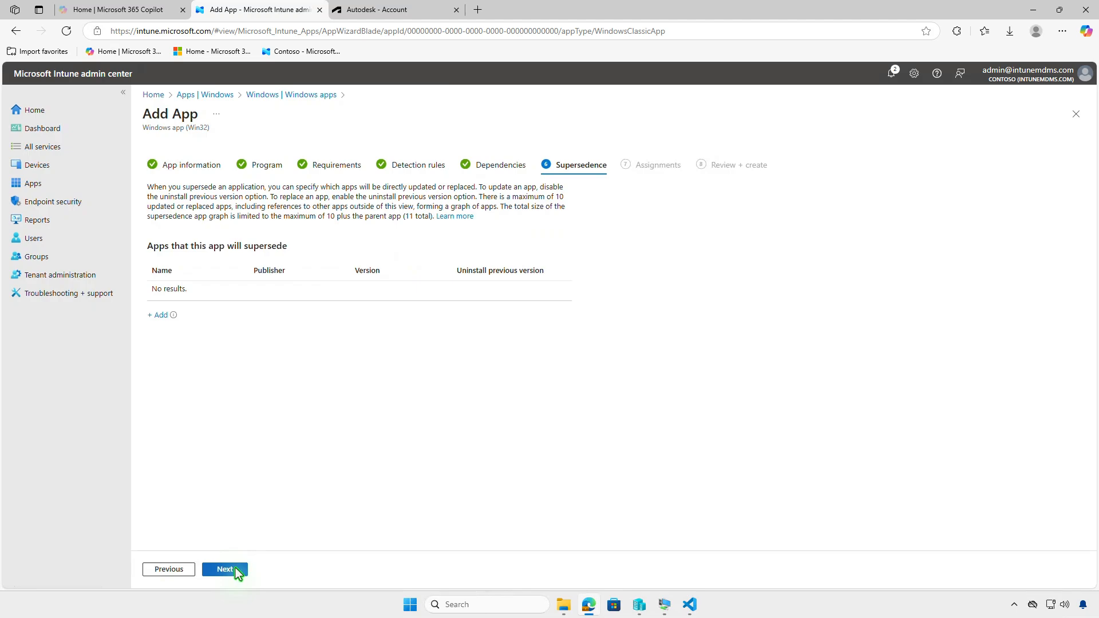
left_click(236, 569)
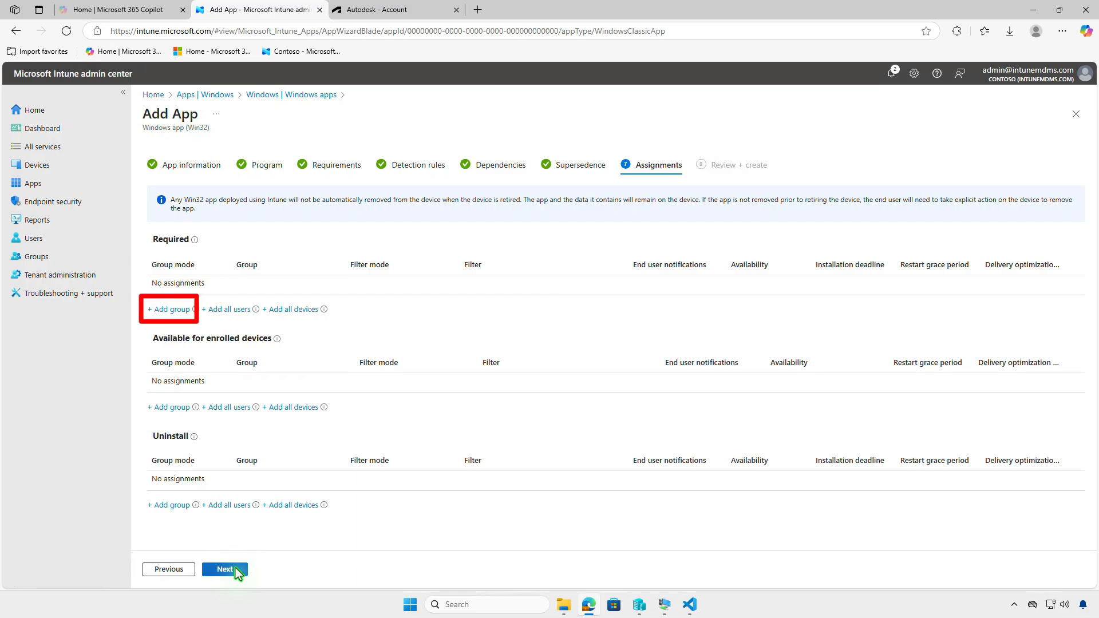
left_click(182, 315)
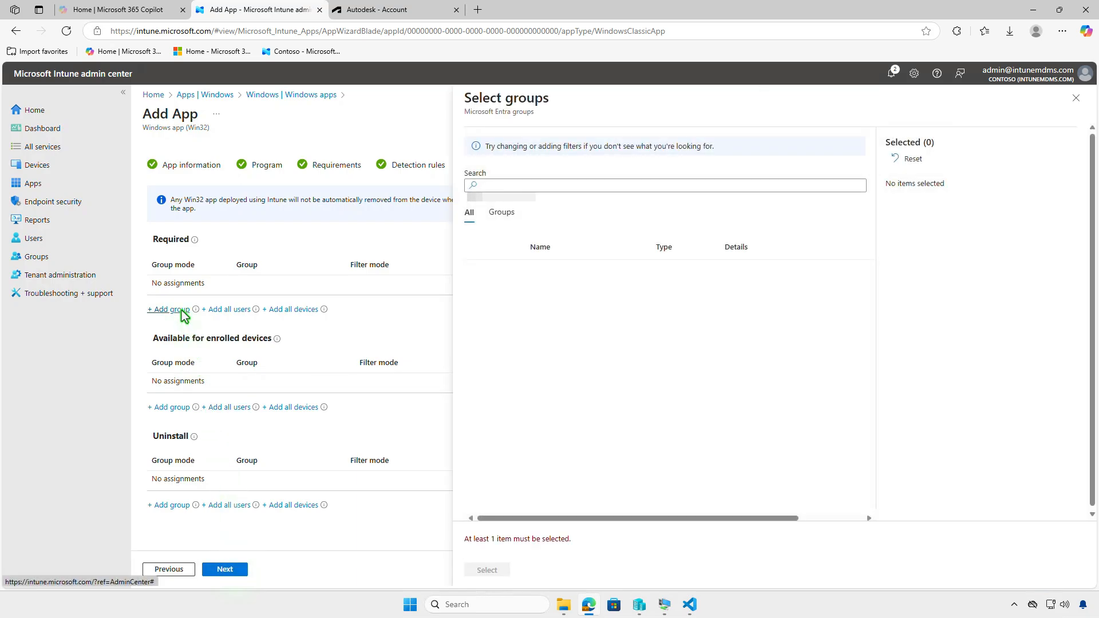
left_click(479, 273)
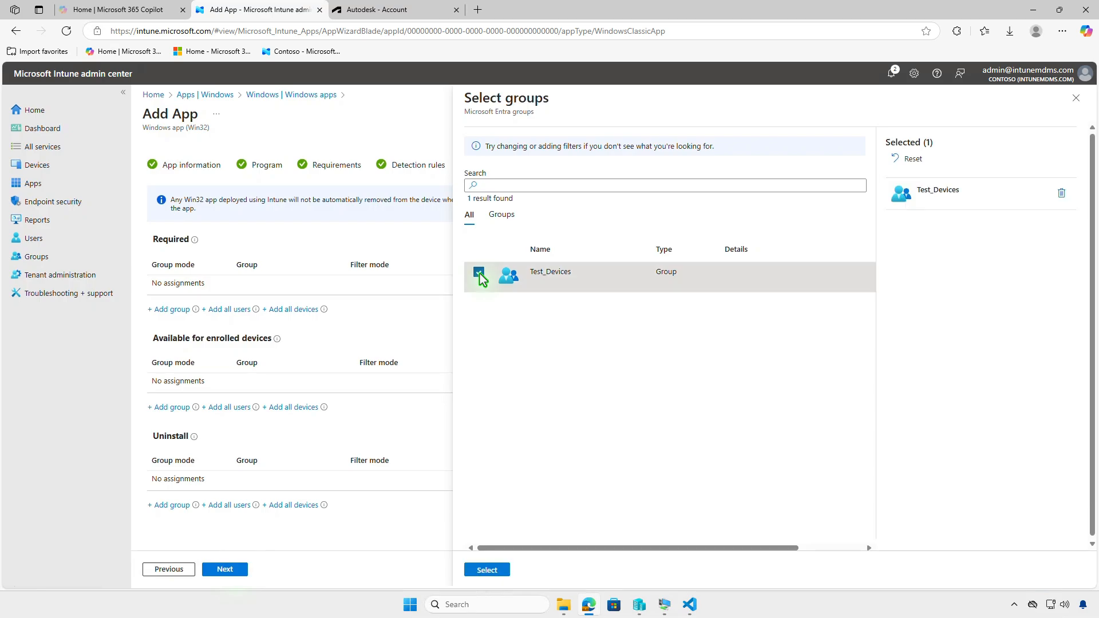
left_click(490, 570)
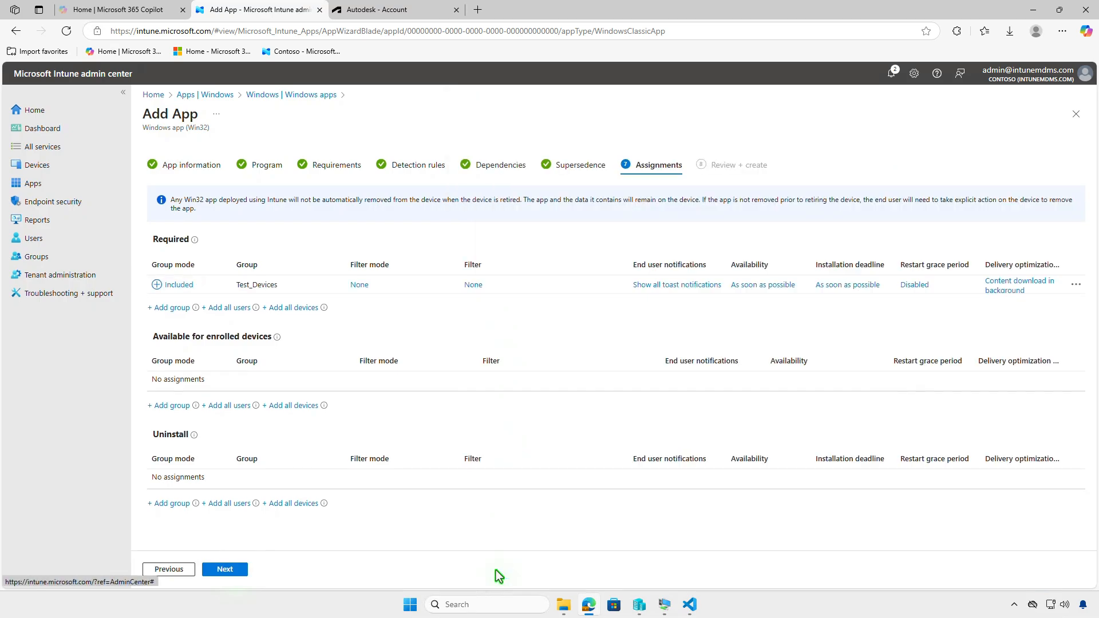
left_click(665, 286)
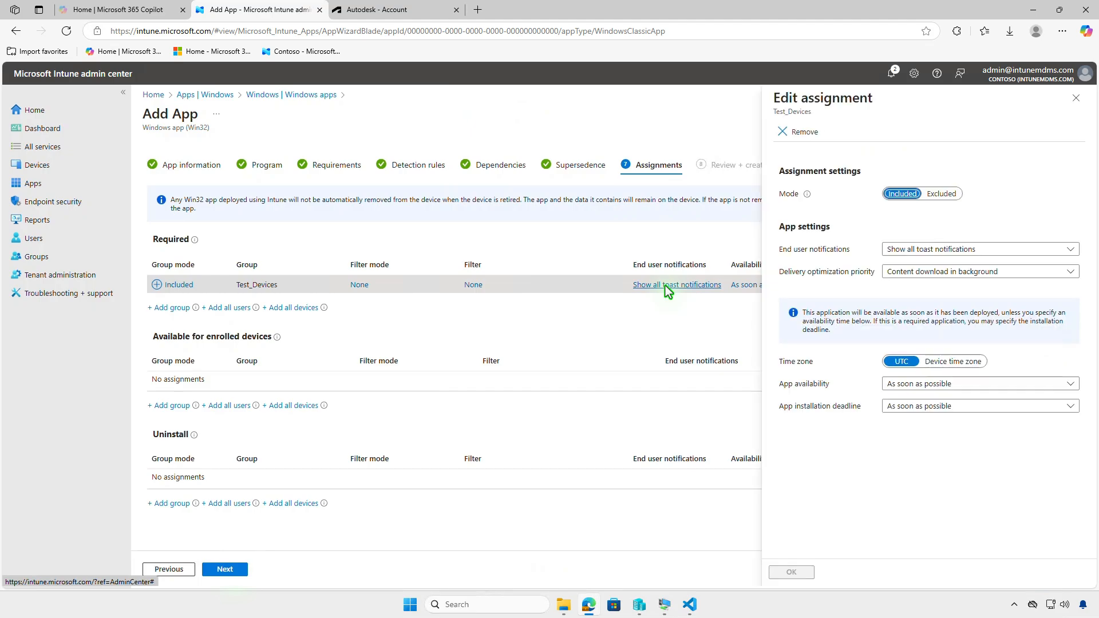
left_click(1075, 98)
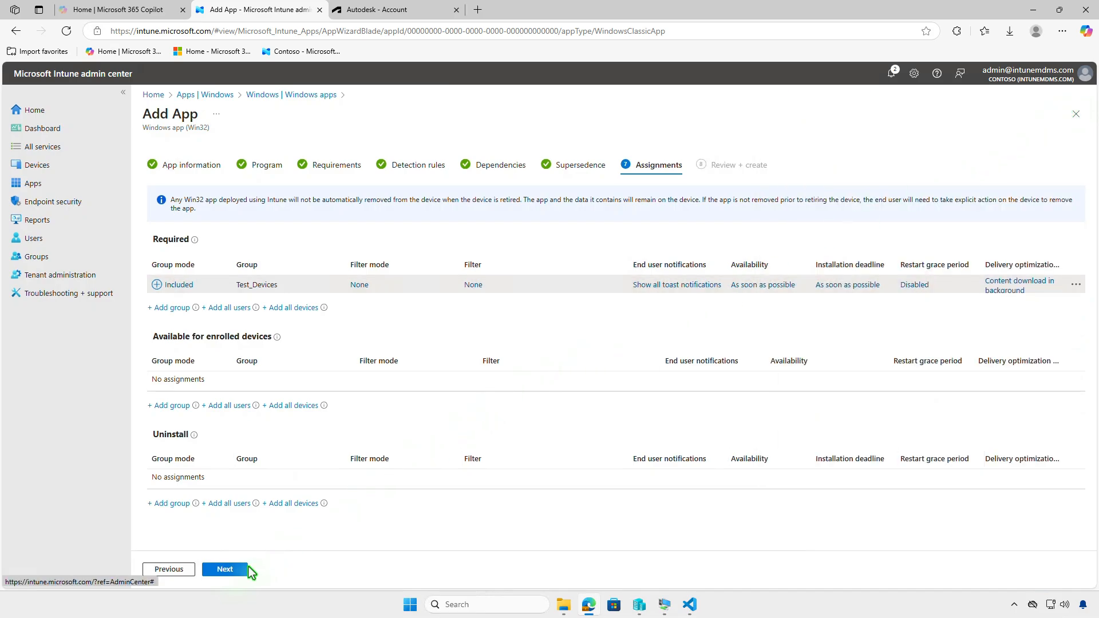
Proceed to Review + create, create the Autodesk Inventor Nastran app, and check the notifications for its package upload
left_click(226, 570)
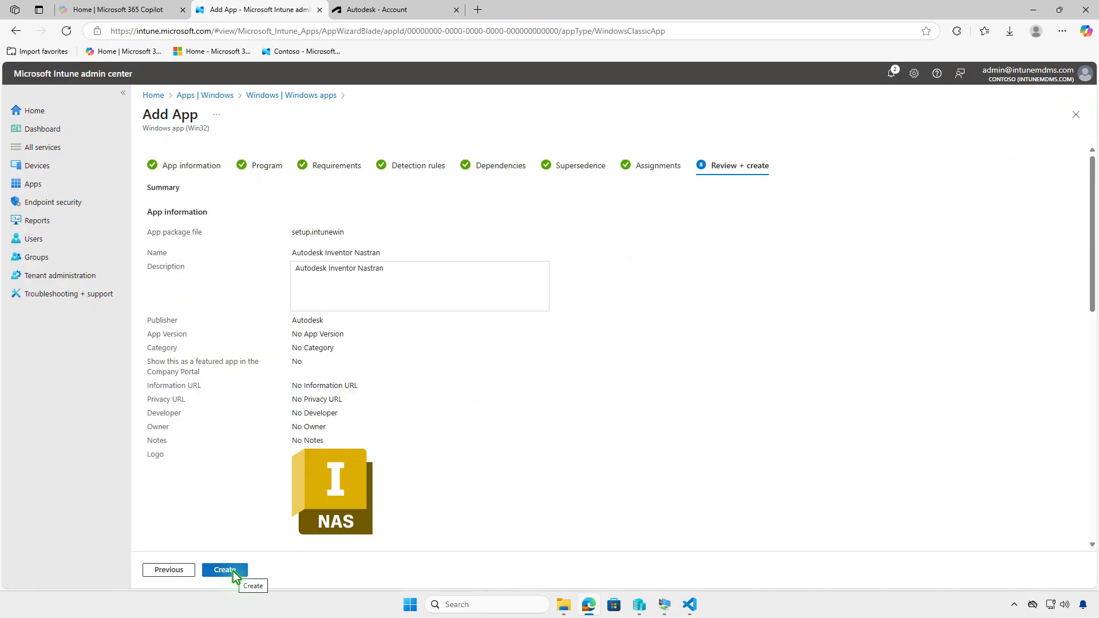
left_click(234, 572)
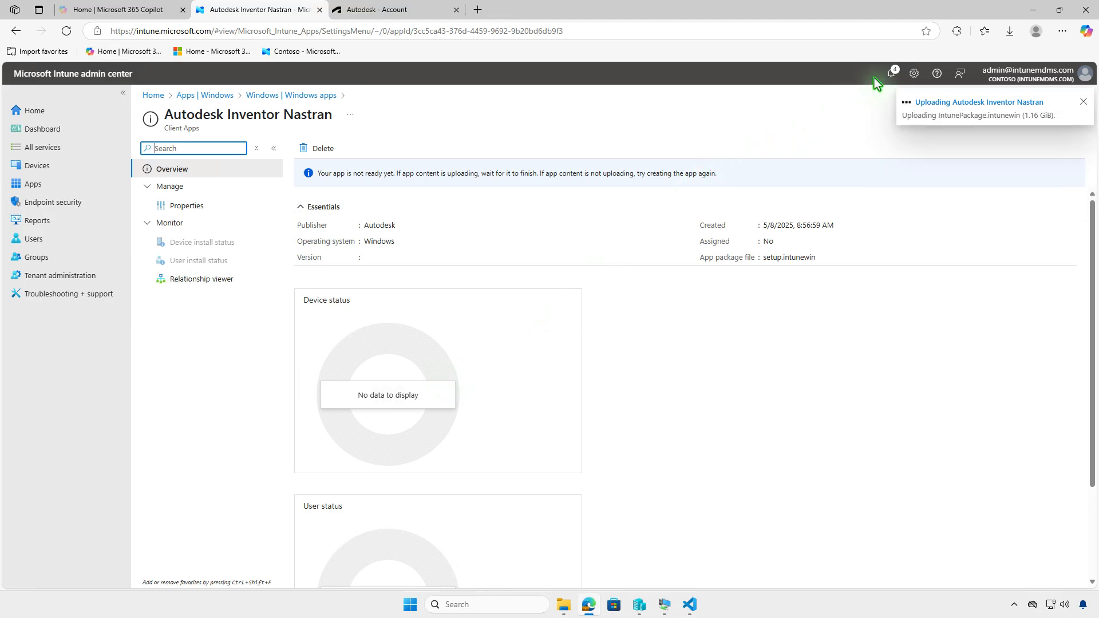
left_click(891, 73)
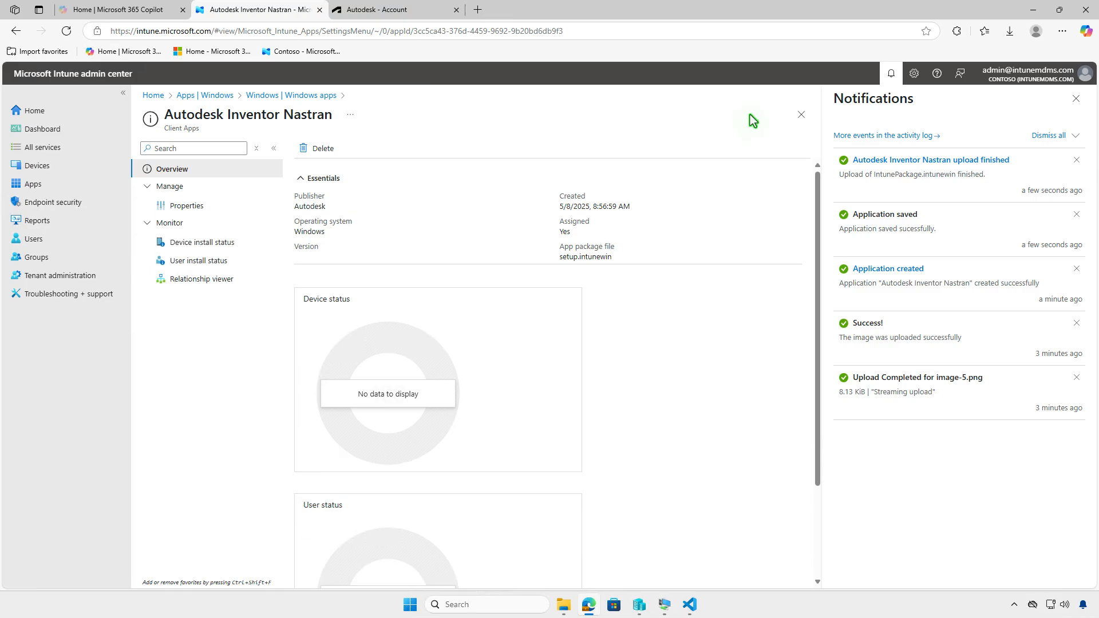
left_click(1035, 13)
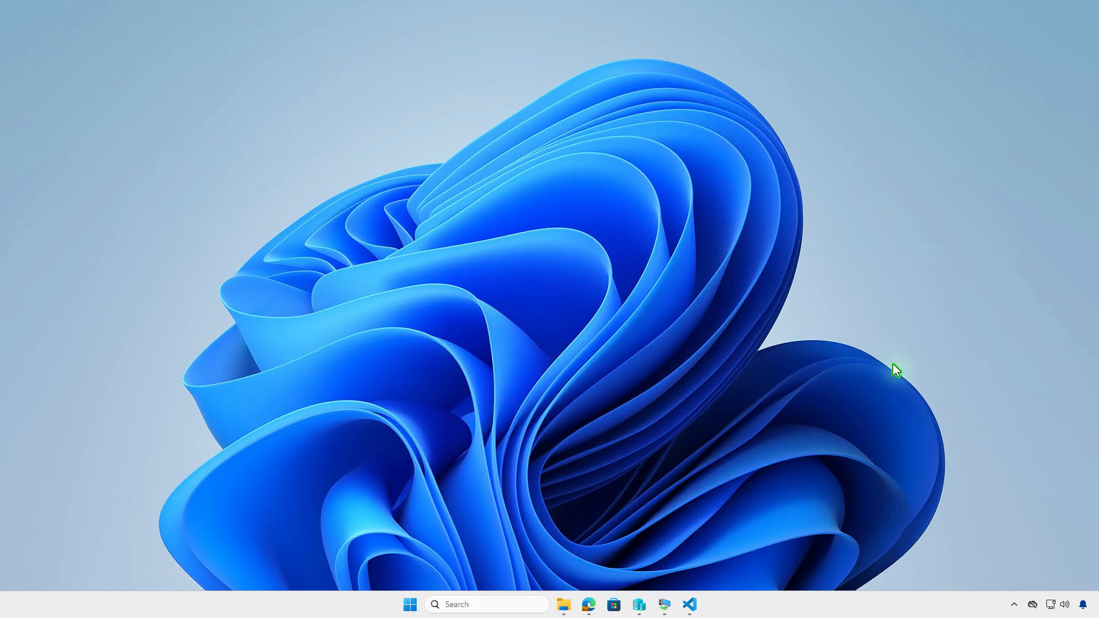
Switch to the WIN10 virtual machine and examine the device sync status of its connected work or school account in the Windows settings
left_click(664, 604)
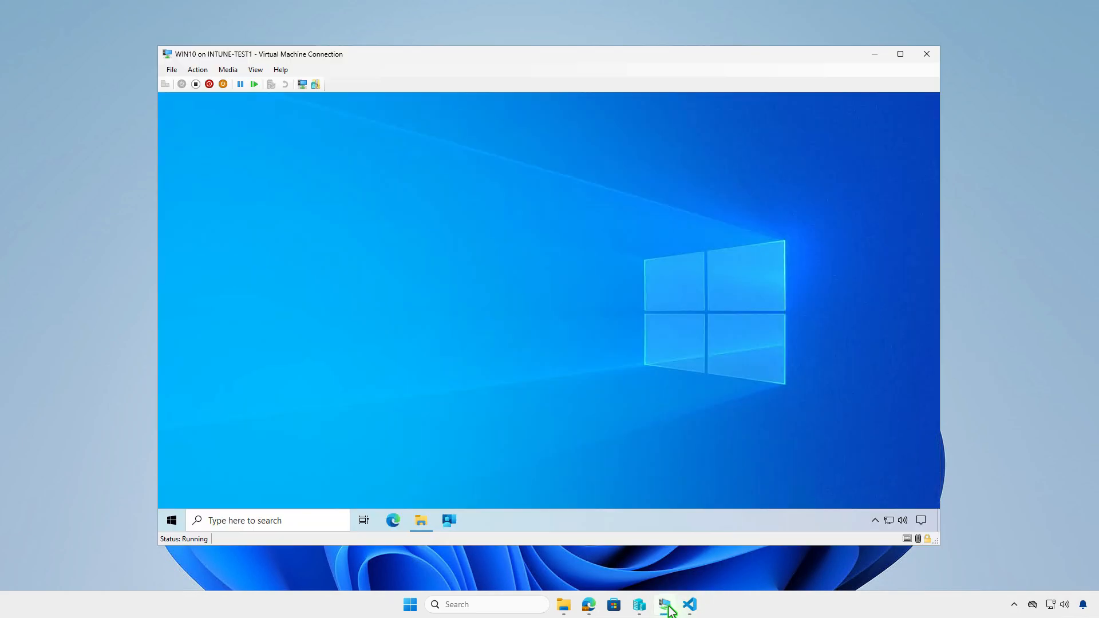
left_click(172, 521)
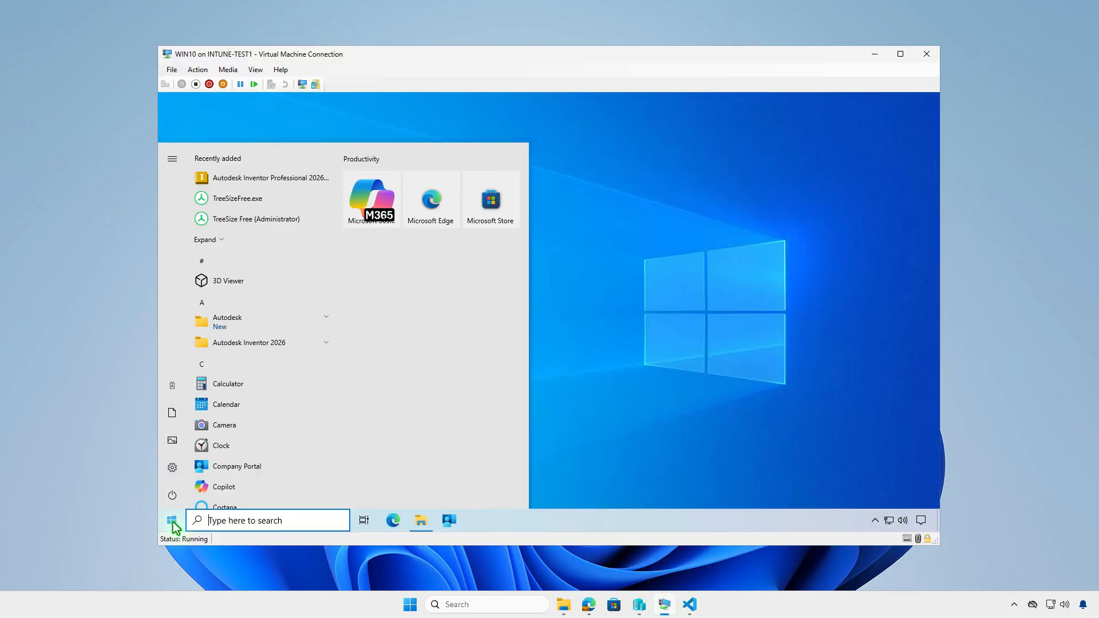
left_click(172, 385)
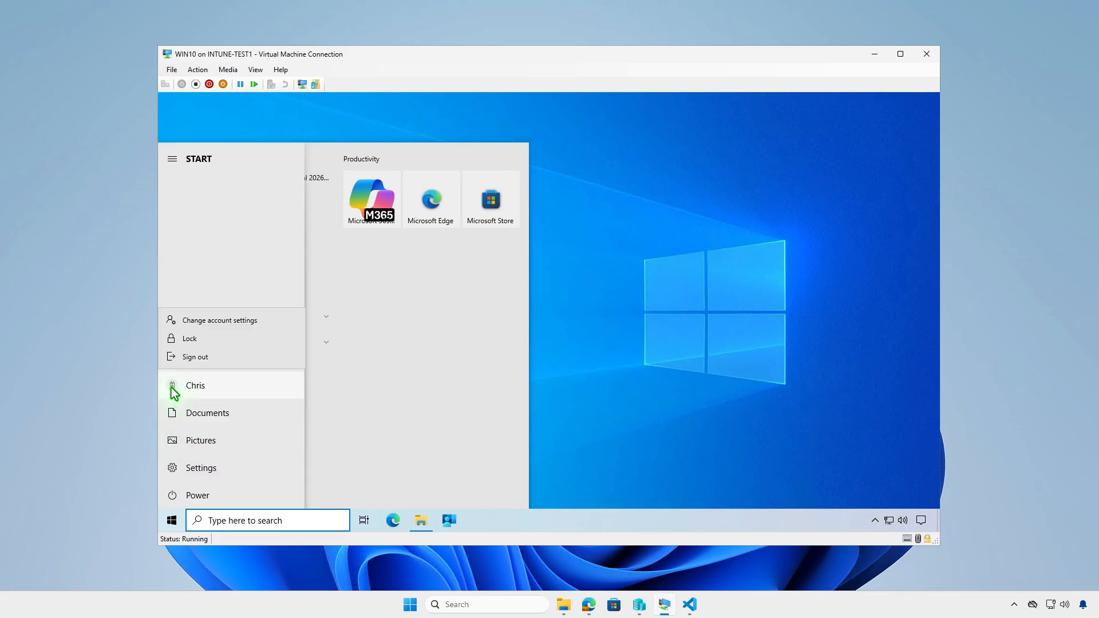
left_click(265, 325)
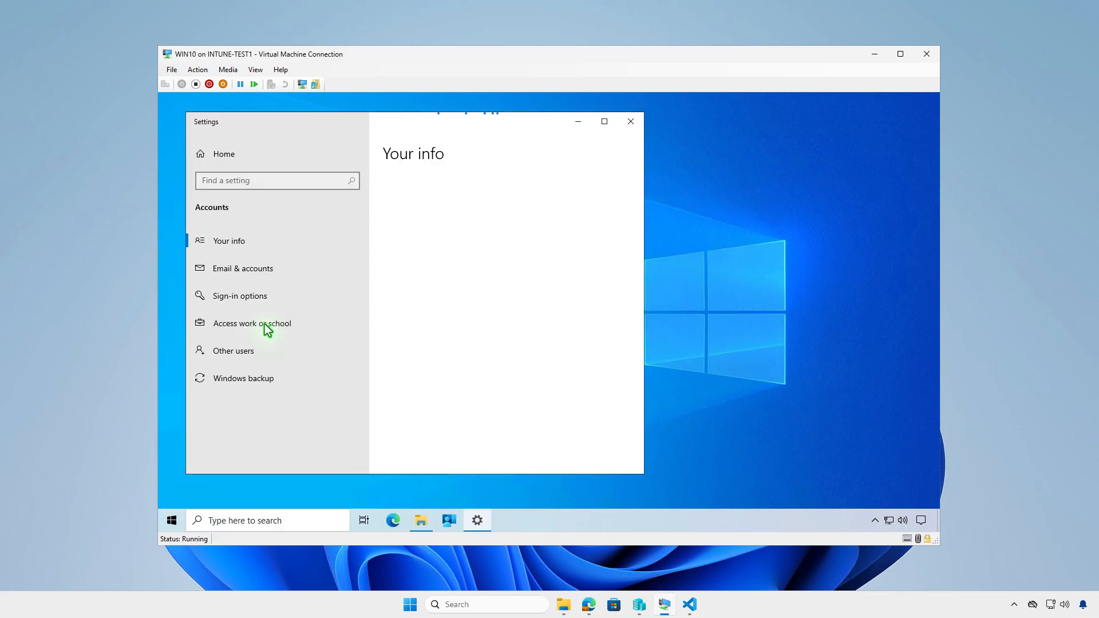
left_click(311, 327)
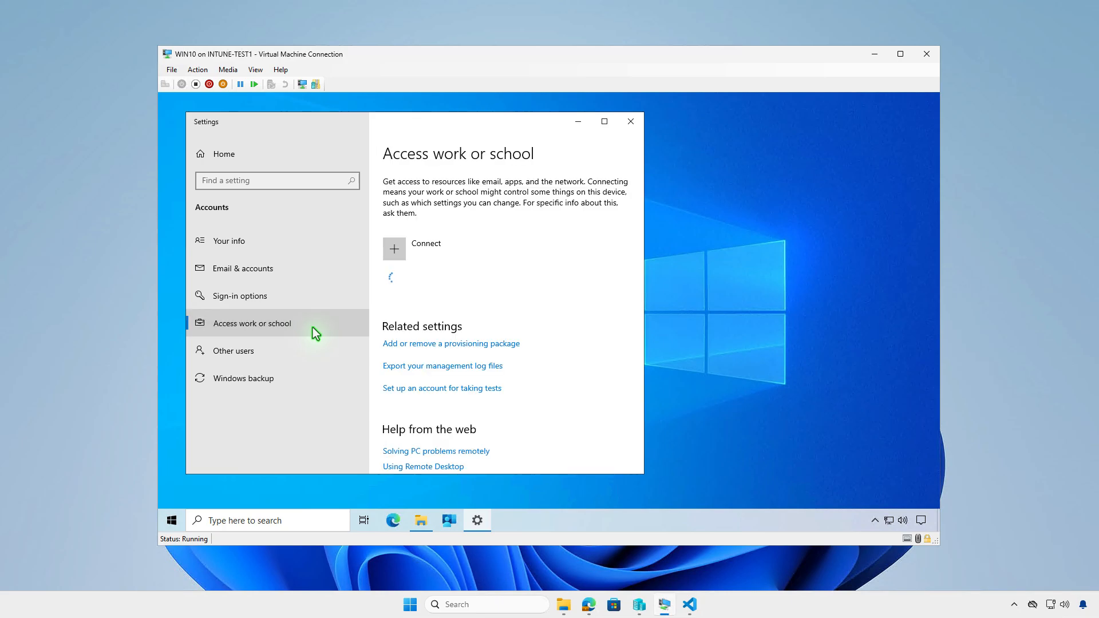
left_click(582, 279)
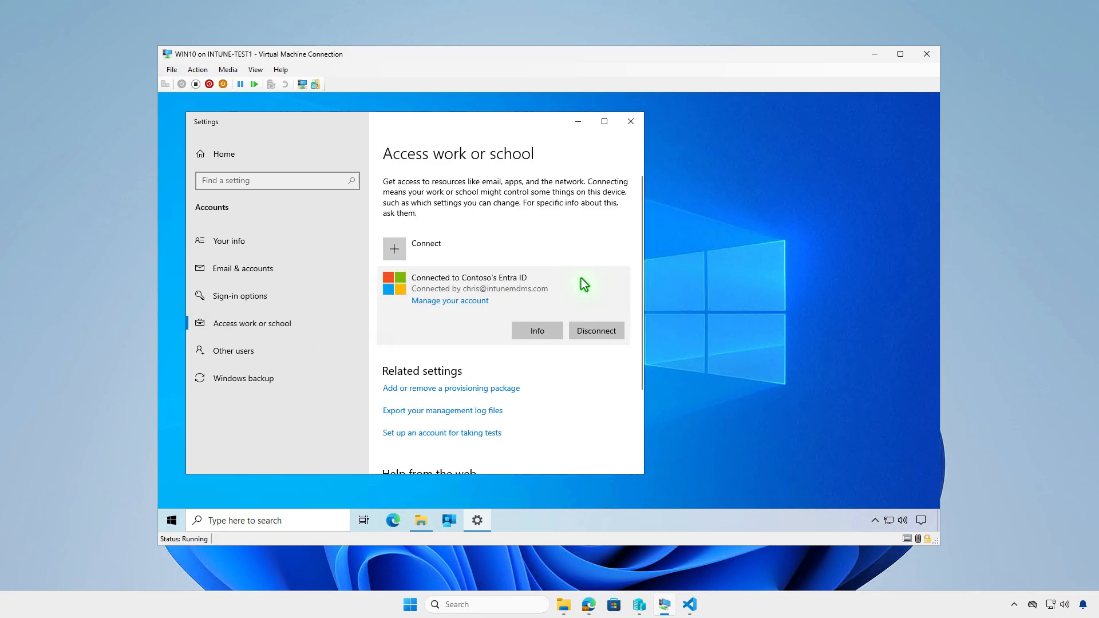
left_click(540, 334)
scroll(541, 334, "down", 5)
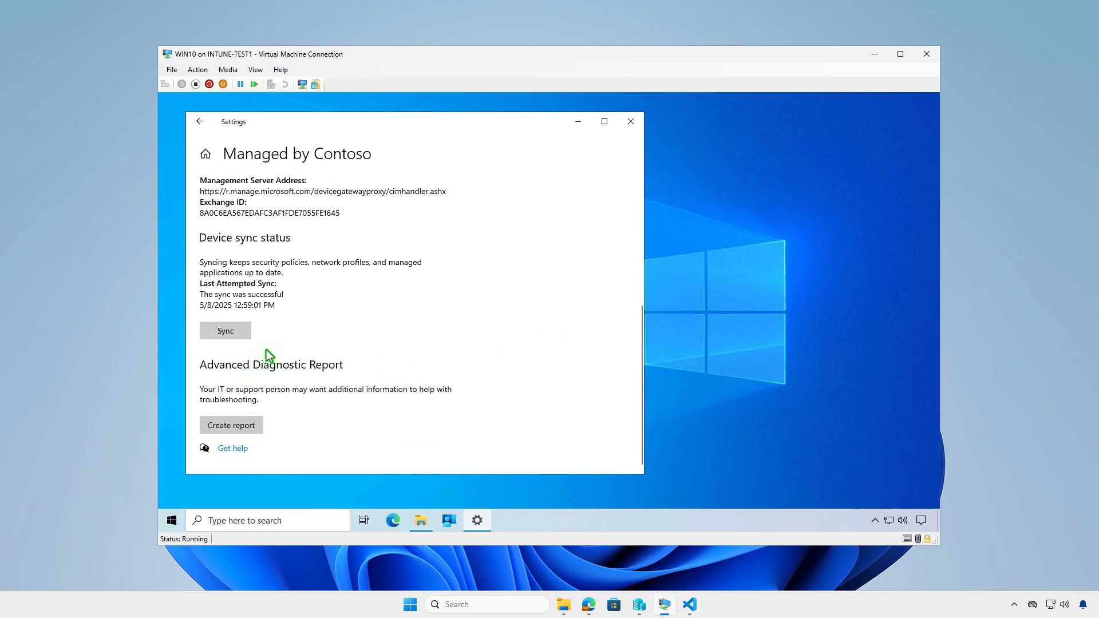
left_click(578, 122)
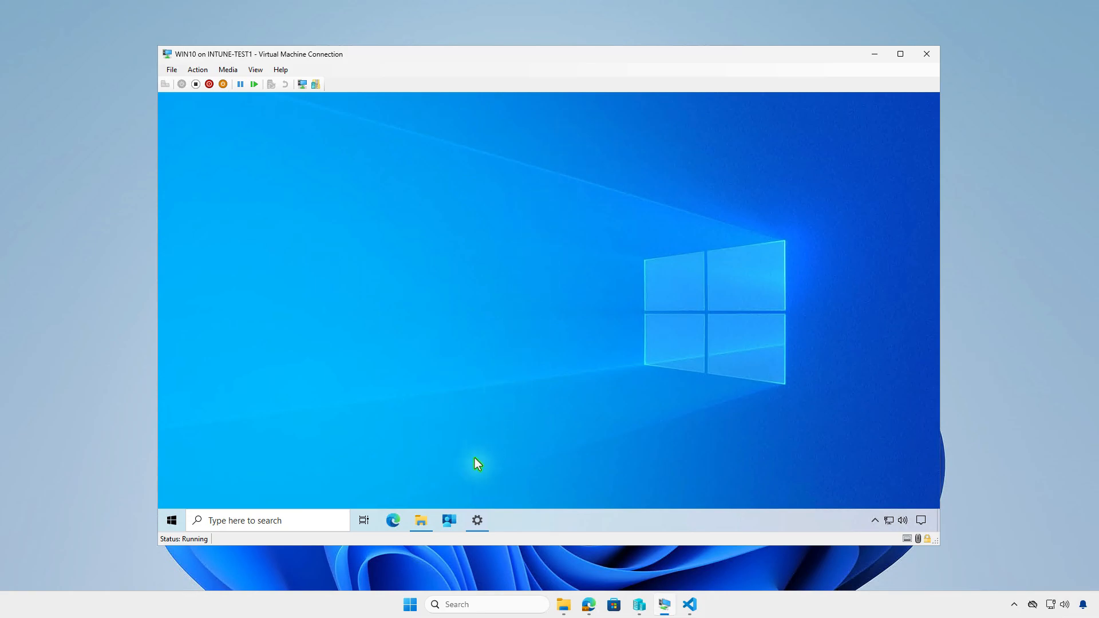
Sync the device from the Company Portal settings and check the Windows notifications about the Autodesk Inventor Nastran installation
left_click(450, 521)
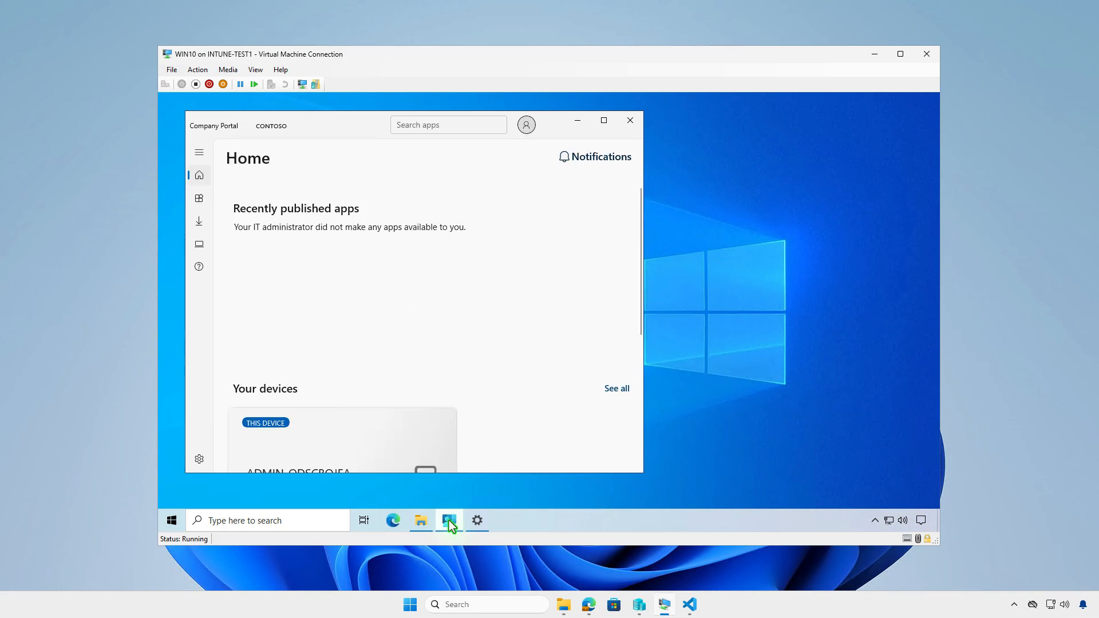
left_click(200, 460)
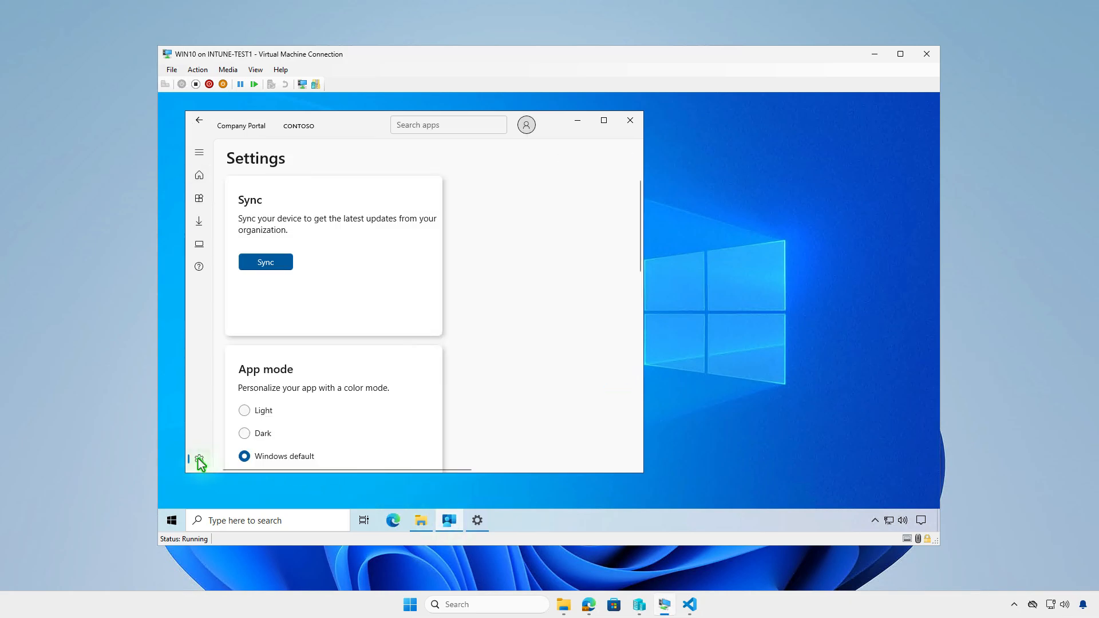
left_click(278, 268)
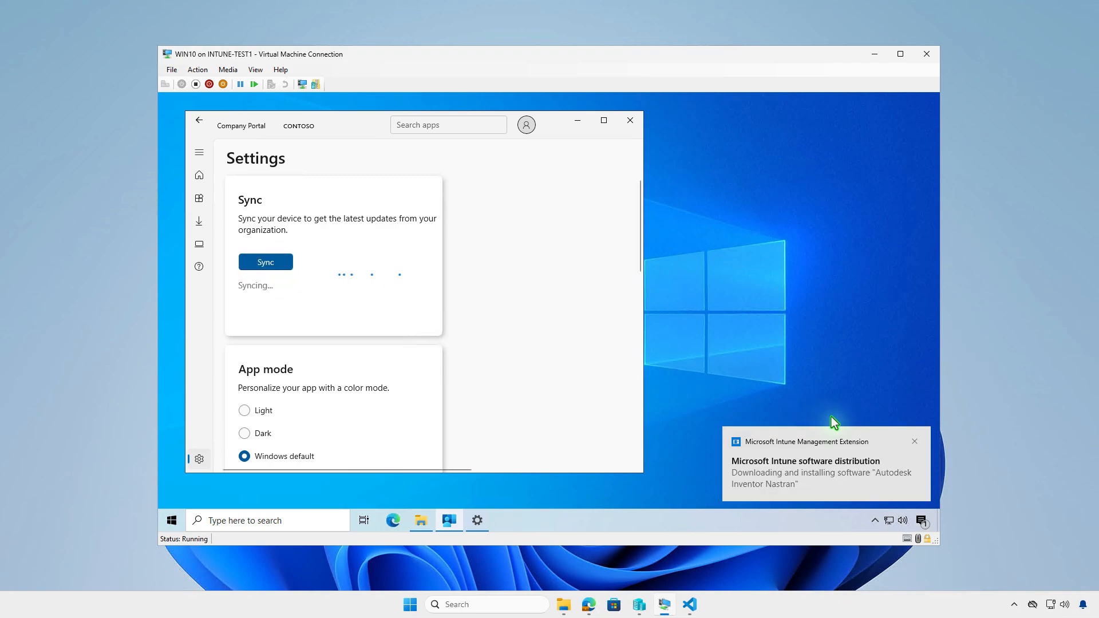
left_click(921, 521)
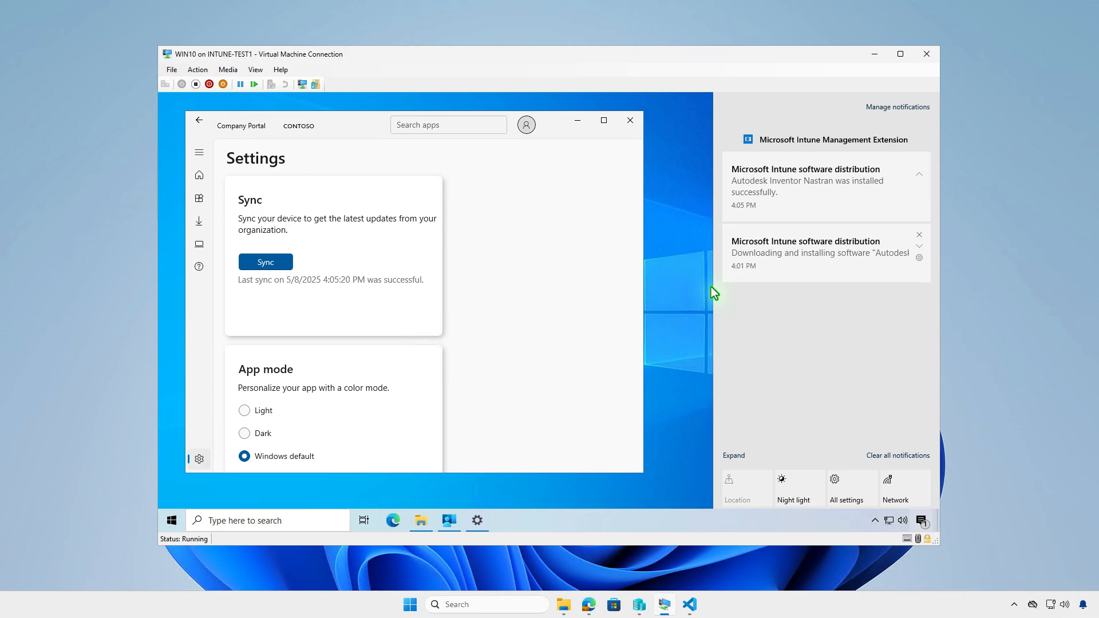
left_click(580, 121)
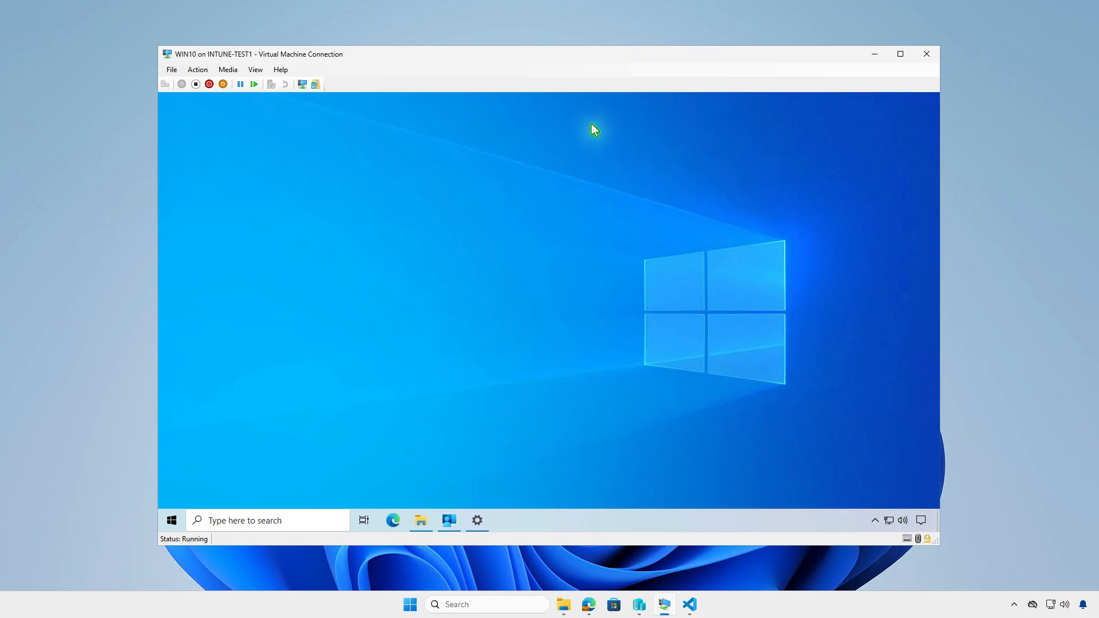
Search the virtual machine's installed apps for "nas" to check for Autodesk Inventor Nastran, and minimize the settings and virtual machine windows
right_click(177, 525)
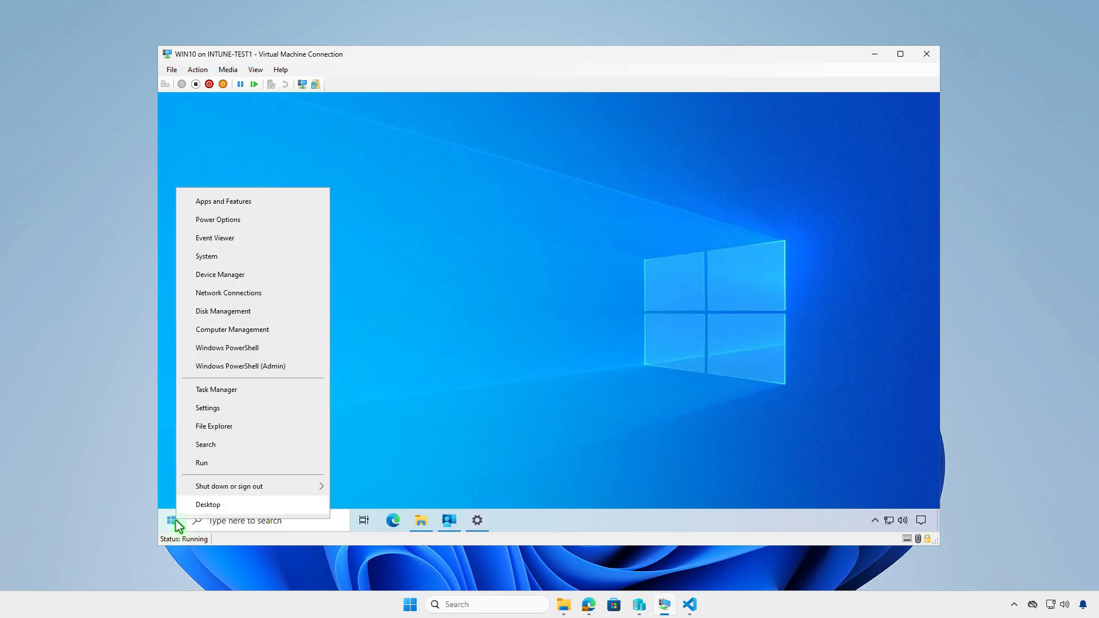
left_click(243, 203)
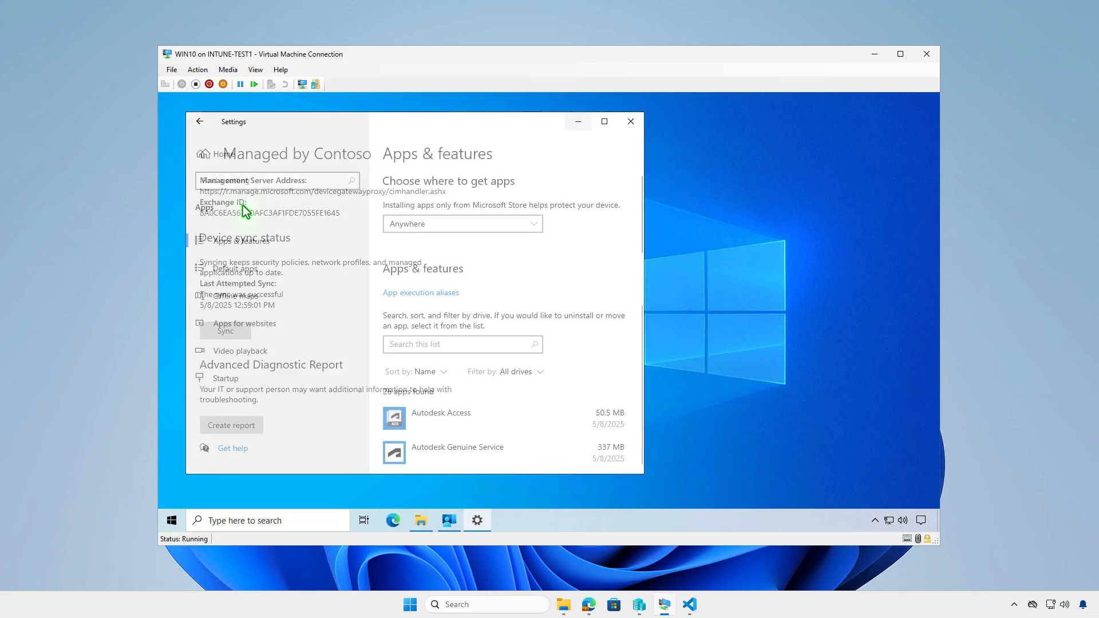
left_click(466, 346)
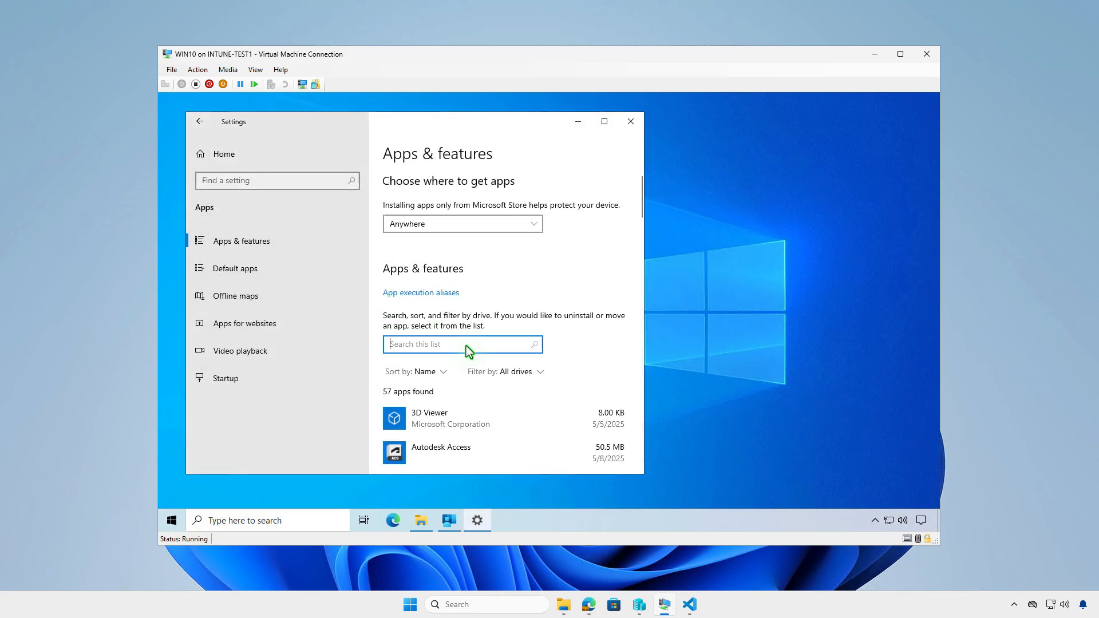
type("nas")
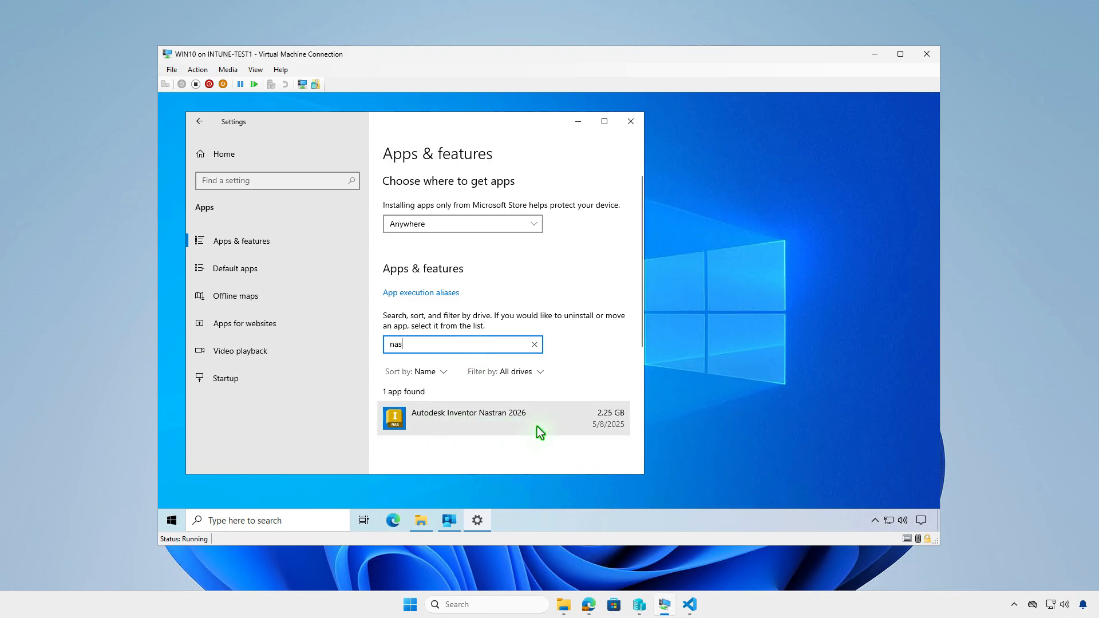
left_click(578, 122)
left_click(875, 54)
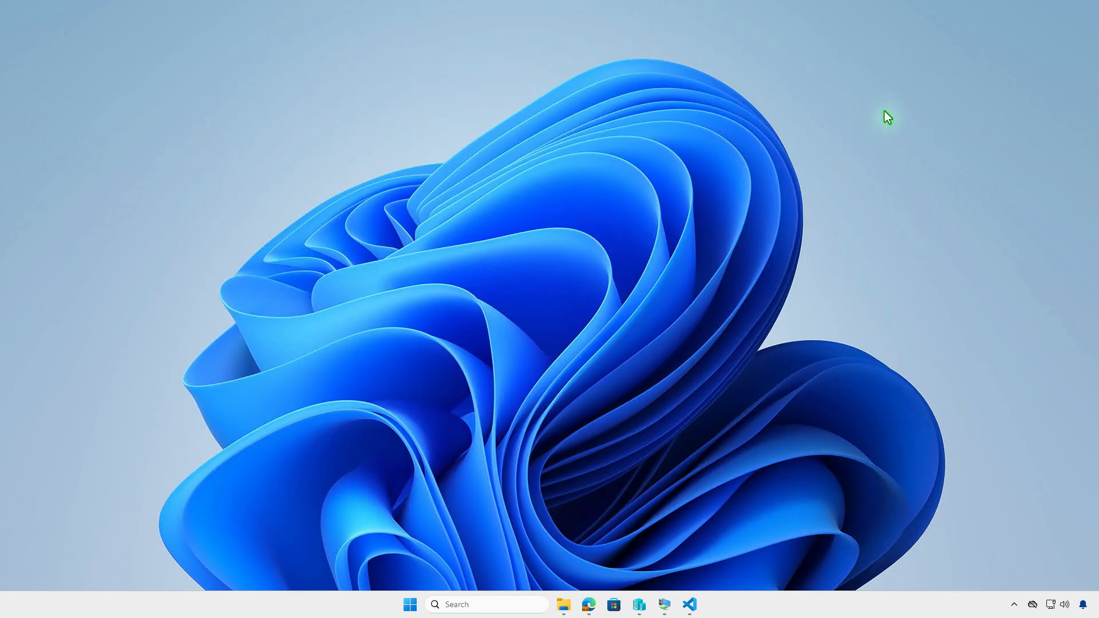
Switch to the Intune admin center, refresh the Autodesk Inventor Nastran overview, and check its device install status
left_click(588, 605)
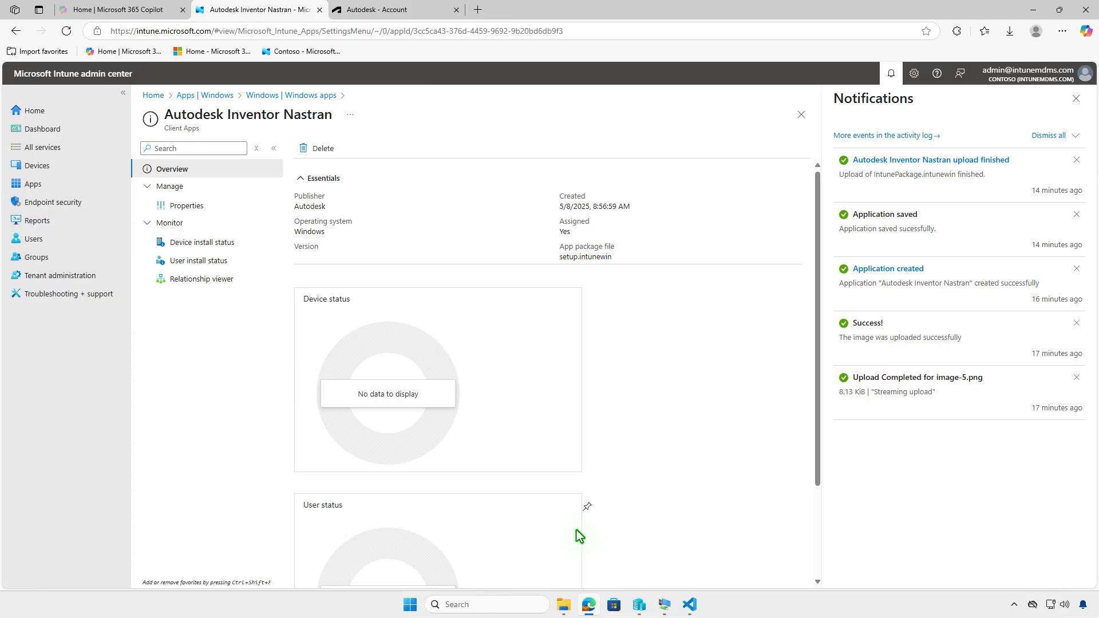
left_click(66, 31)
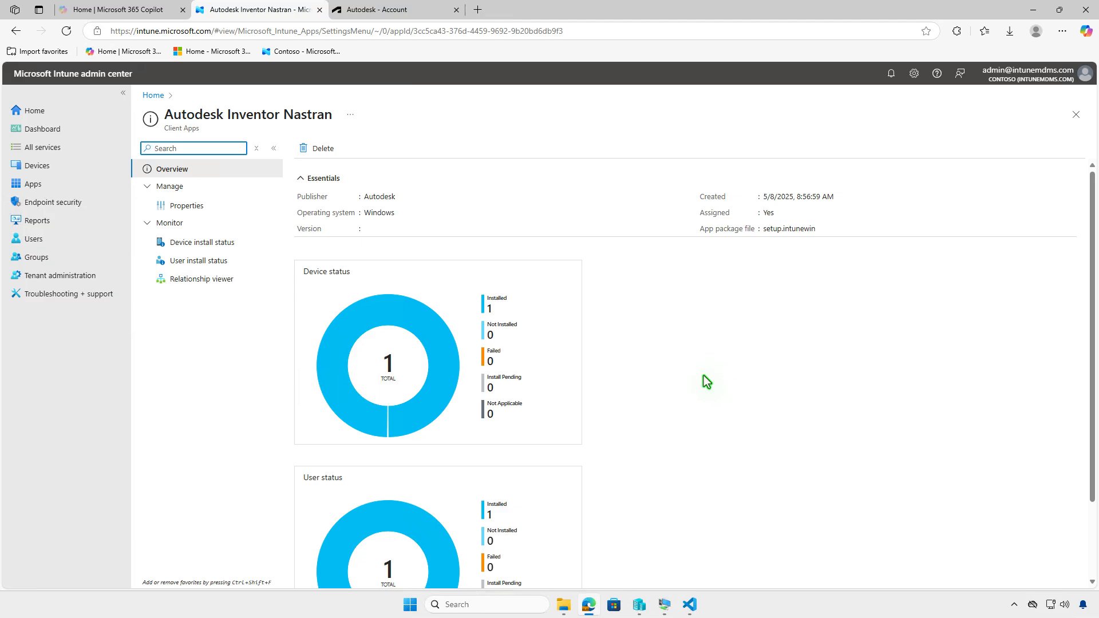
left_click(232, 245)
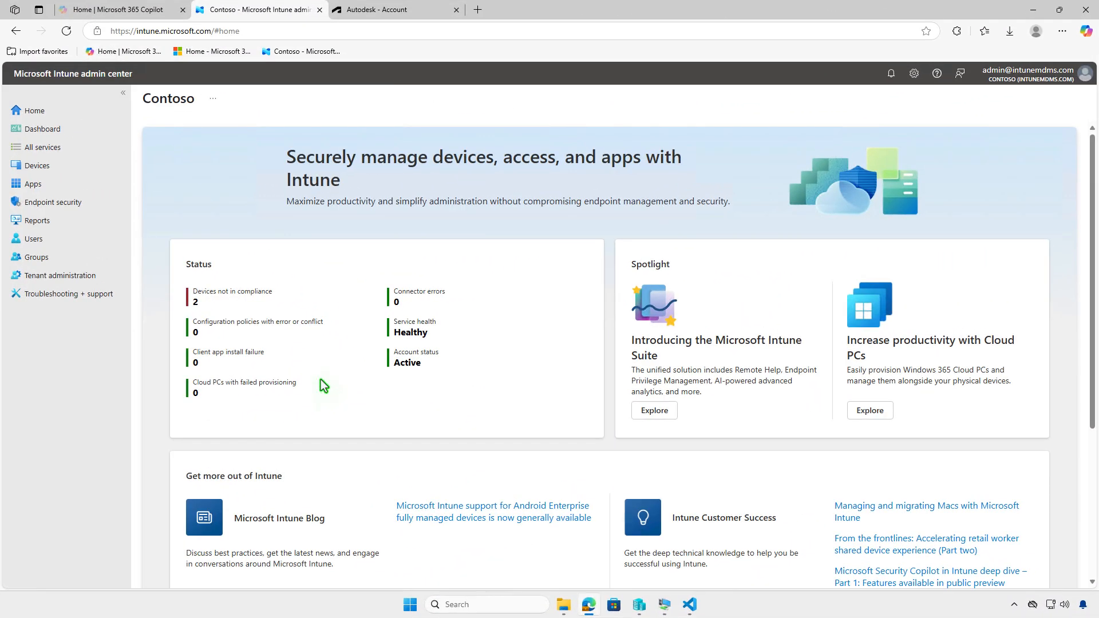
Open the properties of Autodesk Inventor Nastran from the Windows apps list and open its assignments for editing
left_click(57, 184)
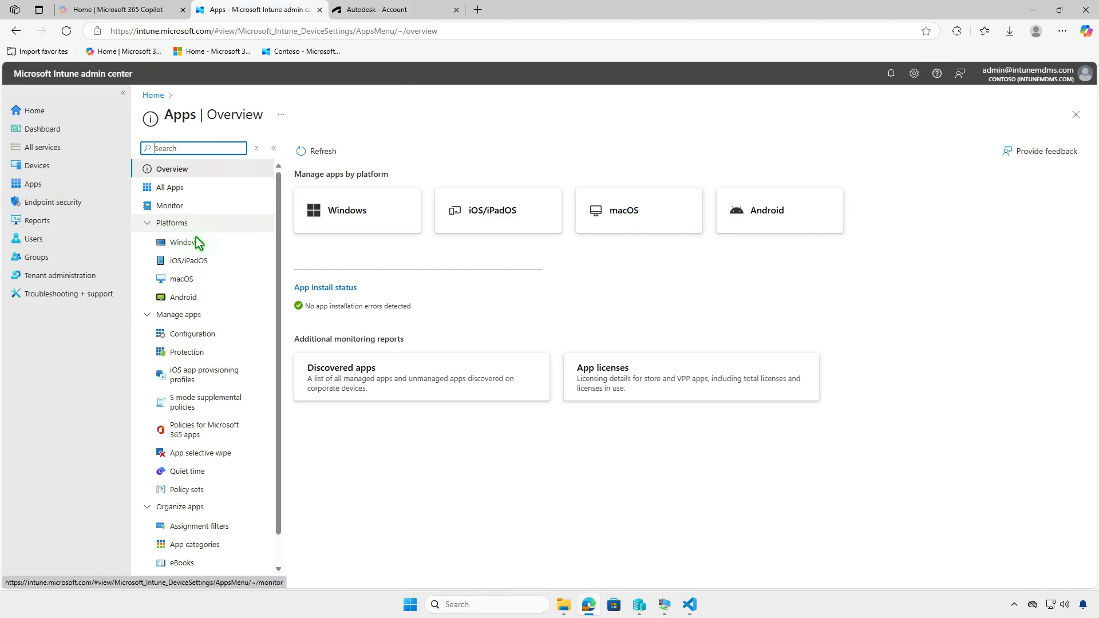
left_click(226, 249)
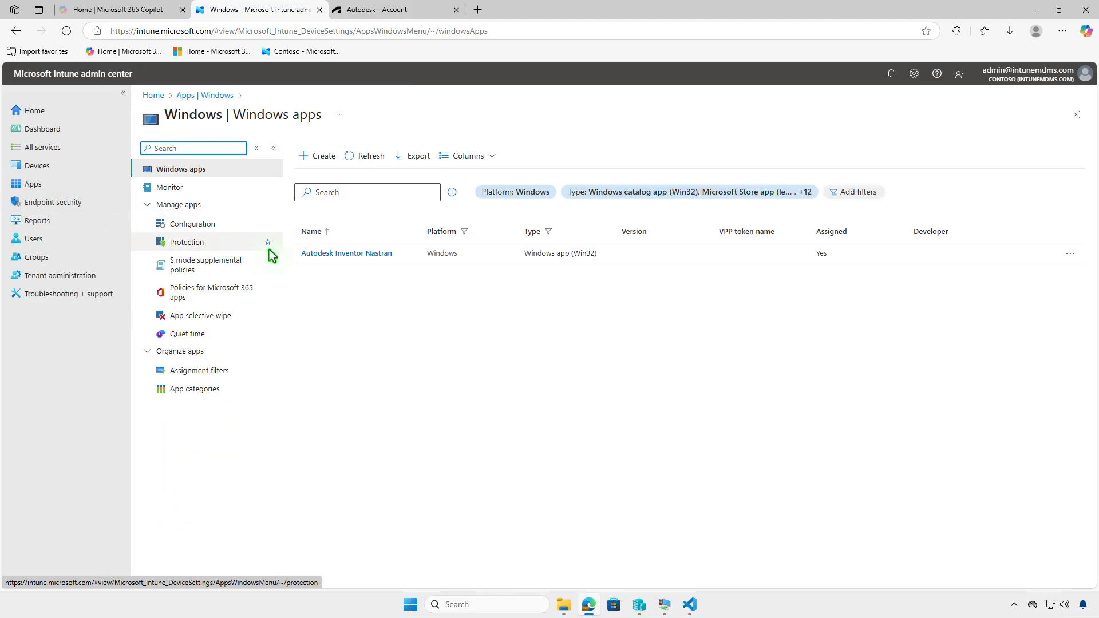
left_click(379, 254)
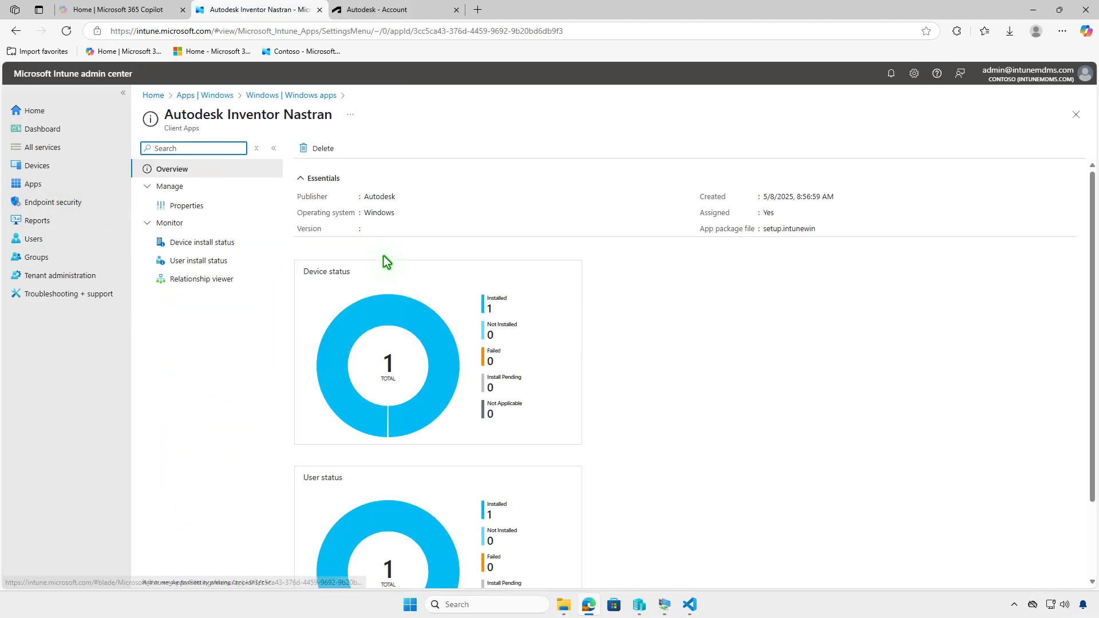
left_click(222, 206)
scroll(626, 360, "down", 5)
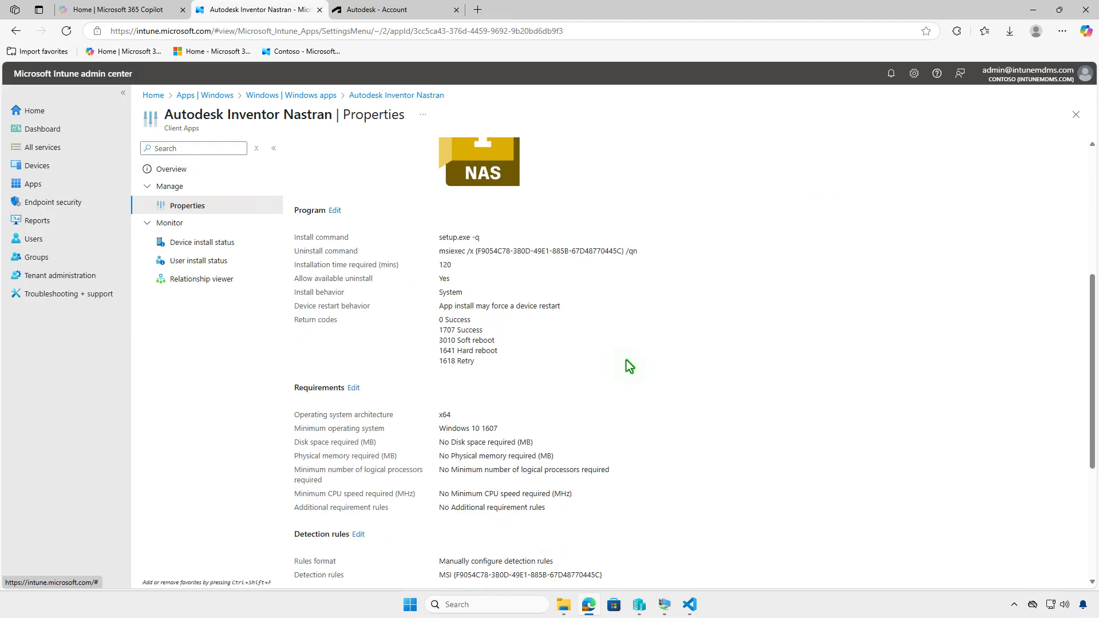
scroll(626, 360, "down", 4)
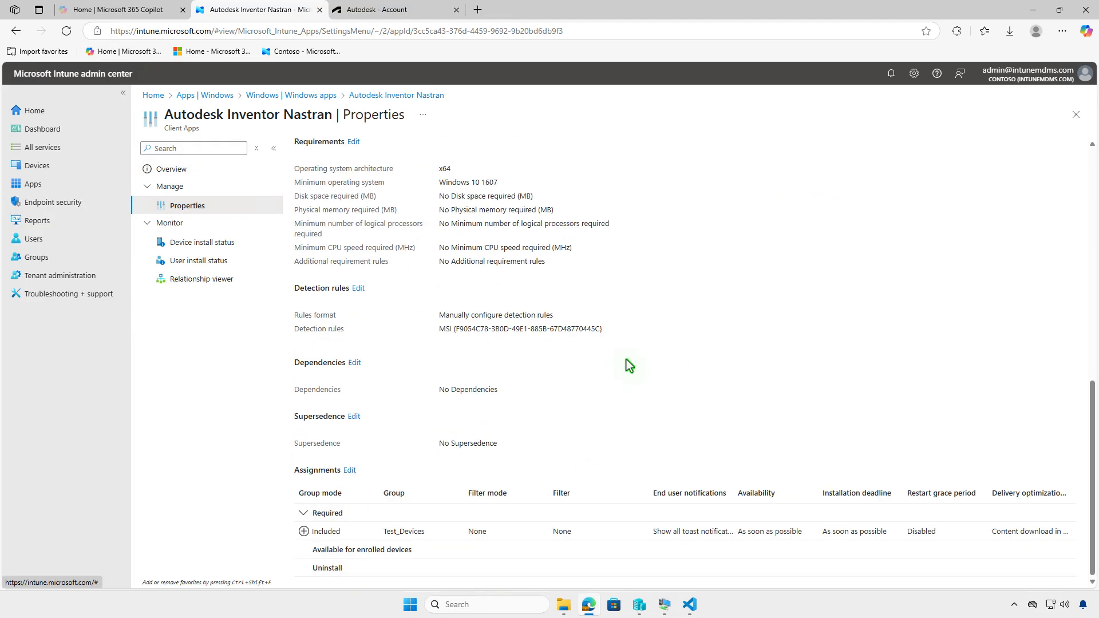
left_click(350, 470)
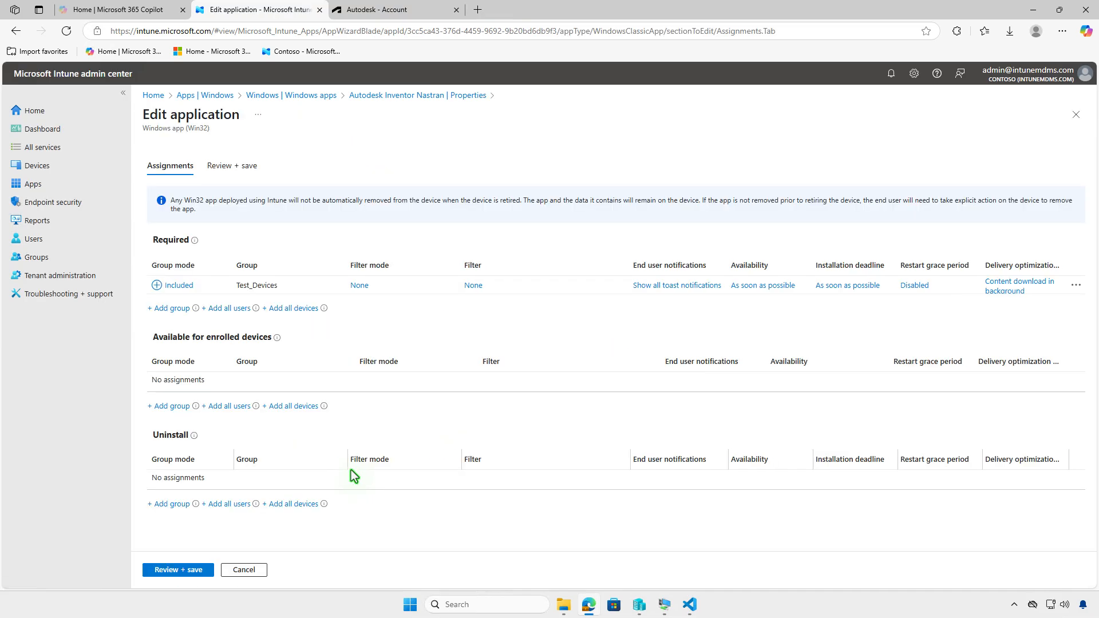
Remove Test_Devices from the Required assignments, add it under Uninstall, and save the application
left_click(1071, 286)
left_click(1041, 296)
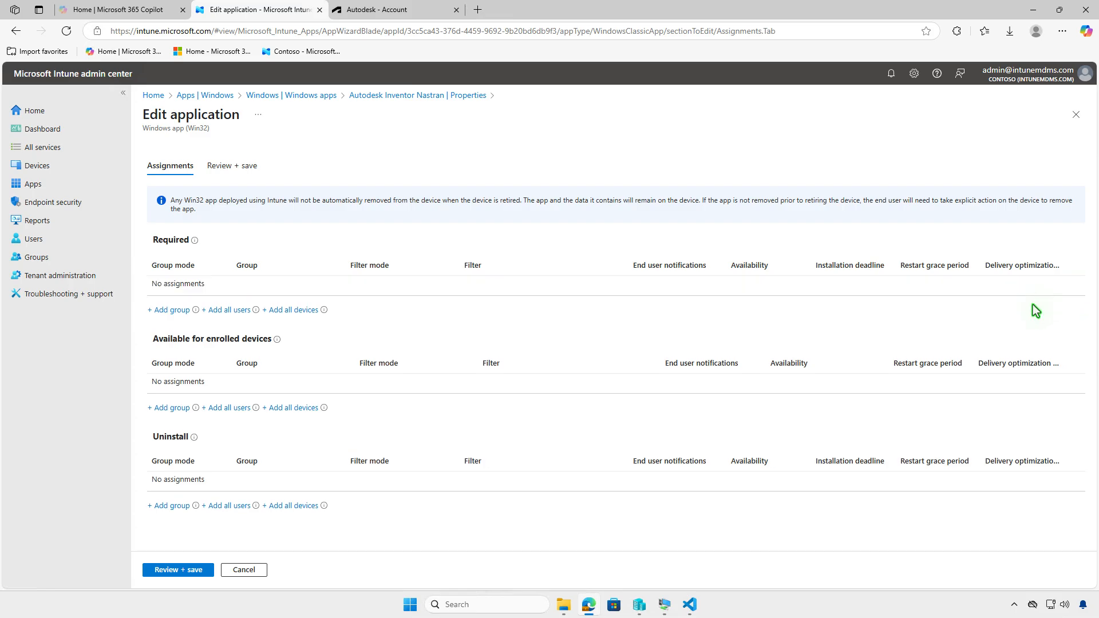
left_click(172, 506)
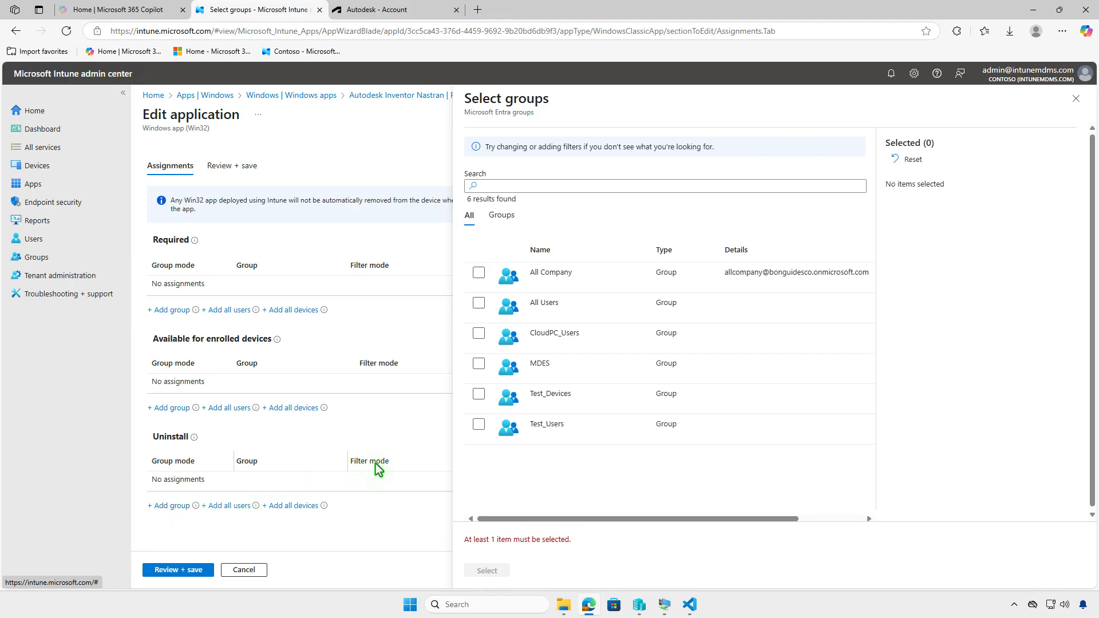
left_click(502, 403)
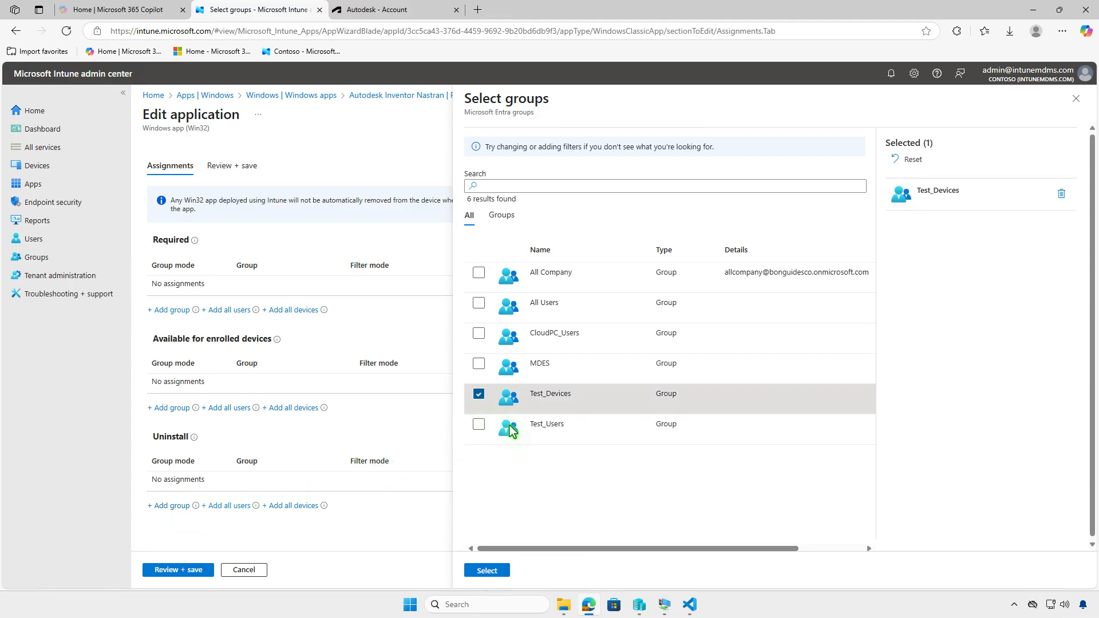
left_click(496, 568)
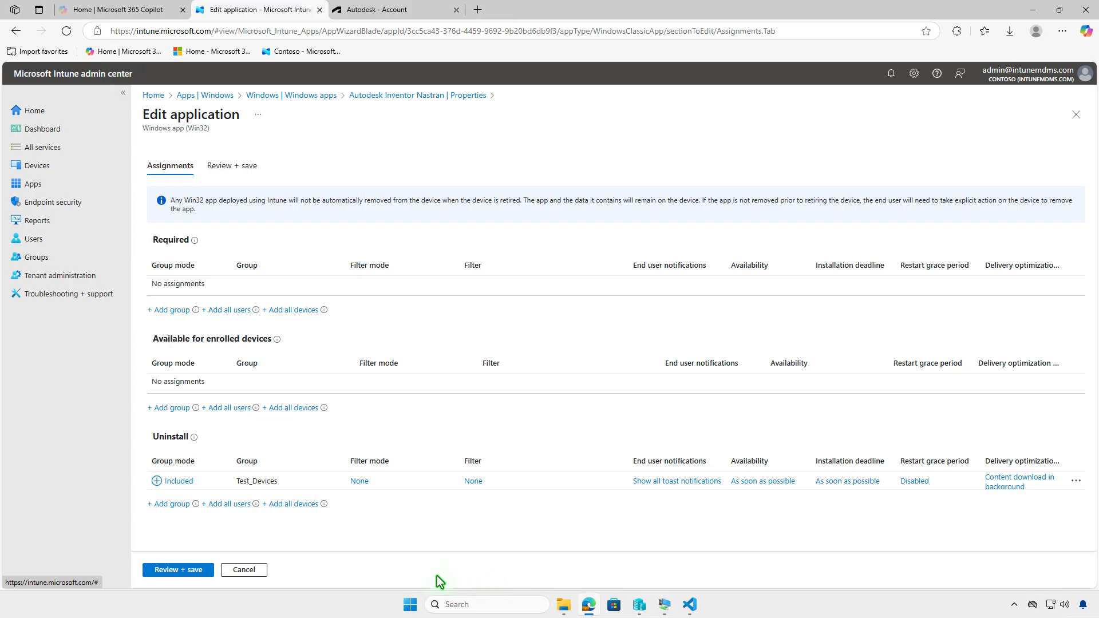
left_click(182, 570)
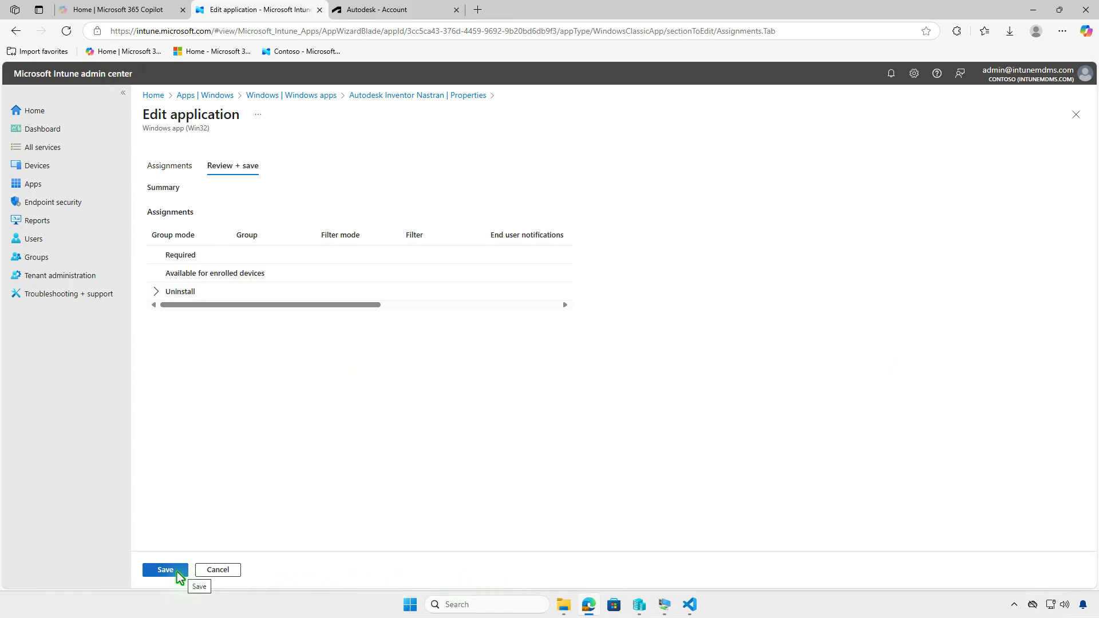
left_click(163, 571)
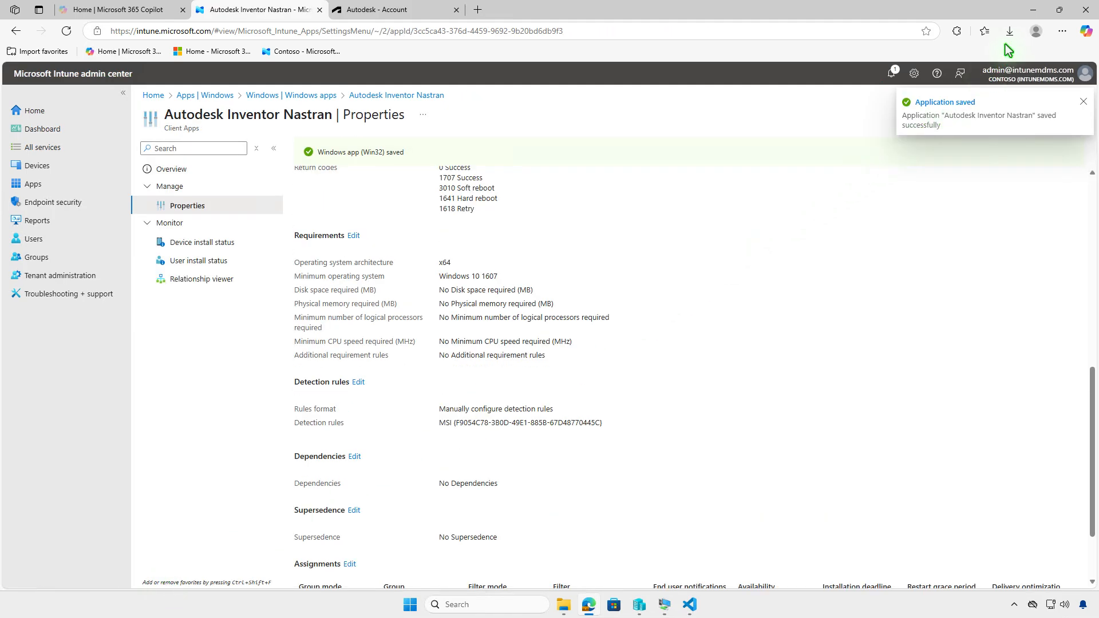
Switch to the WIN10 virtual machine and sync the device from the Company Portal settings
left_click(1032, 11)
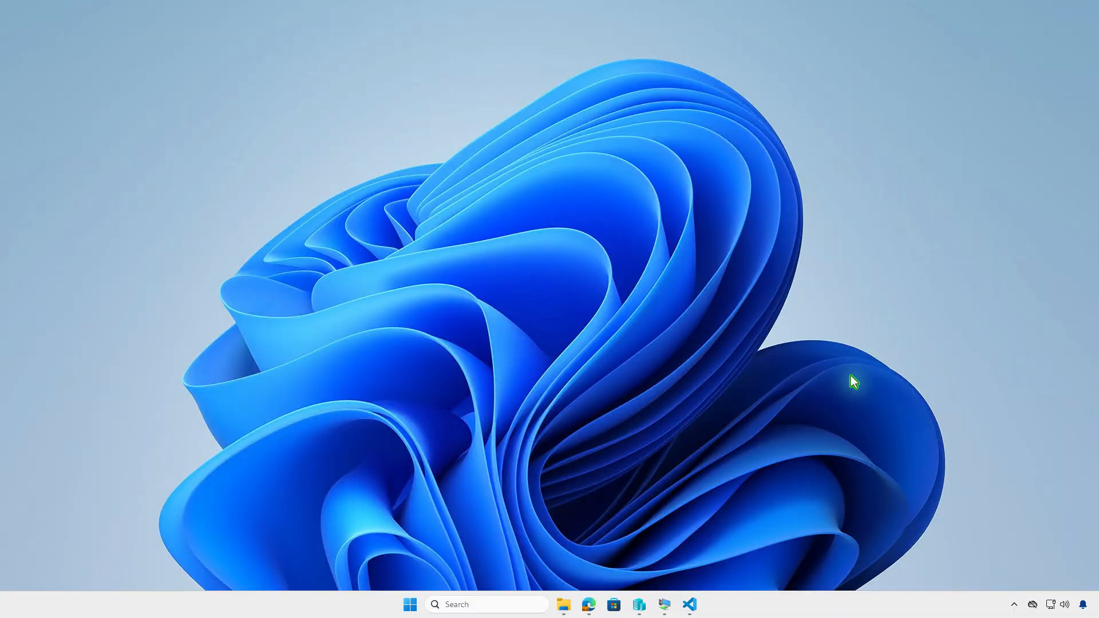
left_click(665, 606)
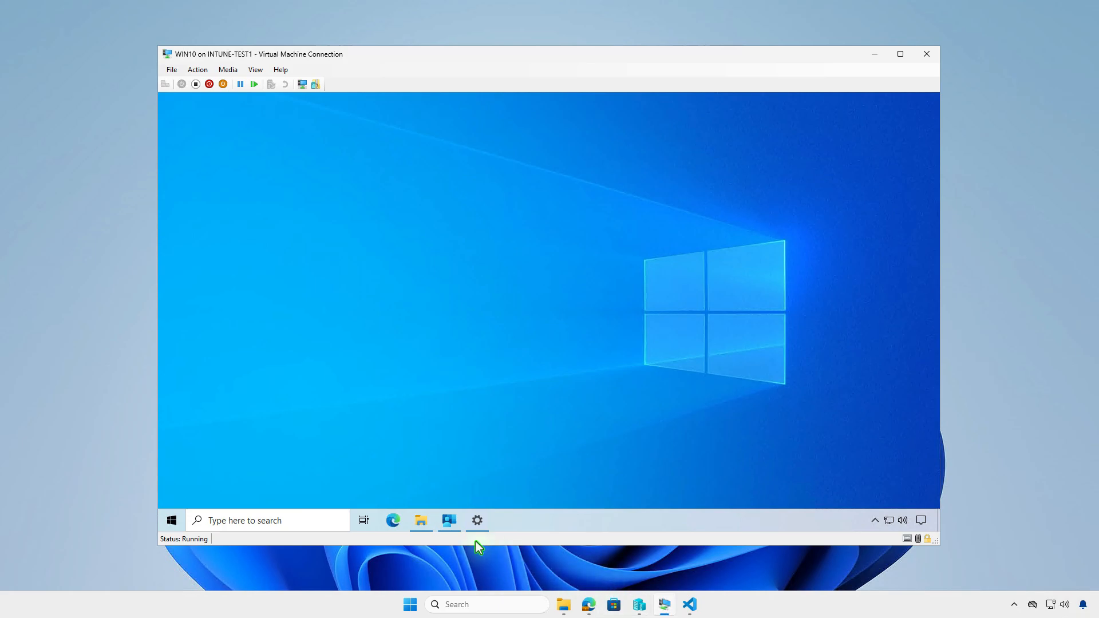
left_click(450, 522)
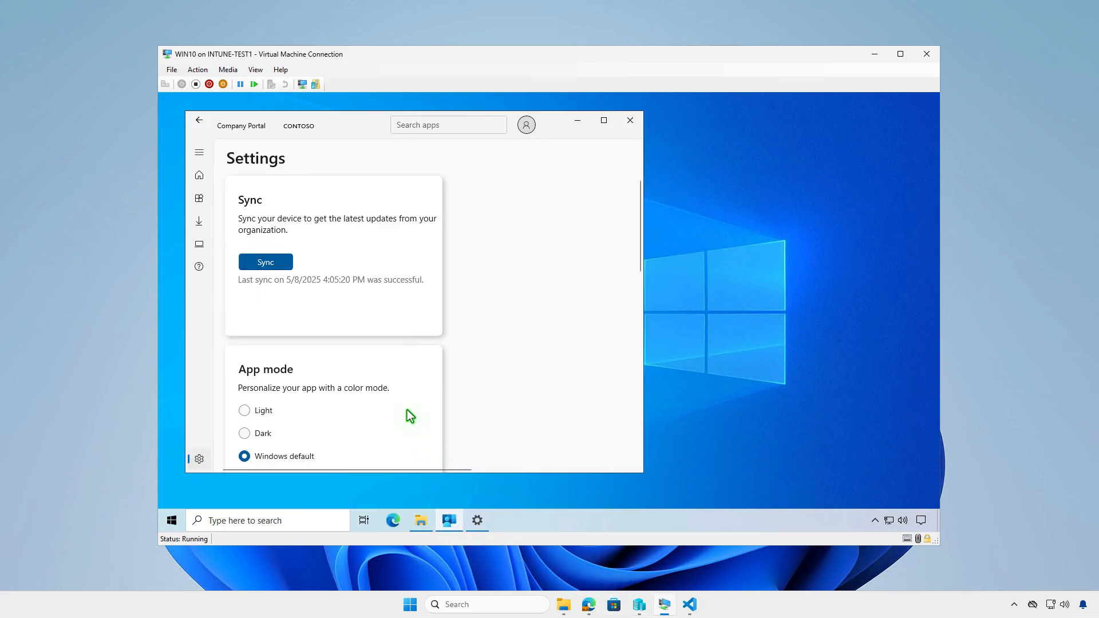
left_click(281, 264)
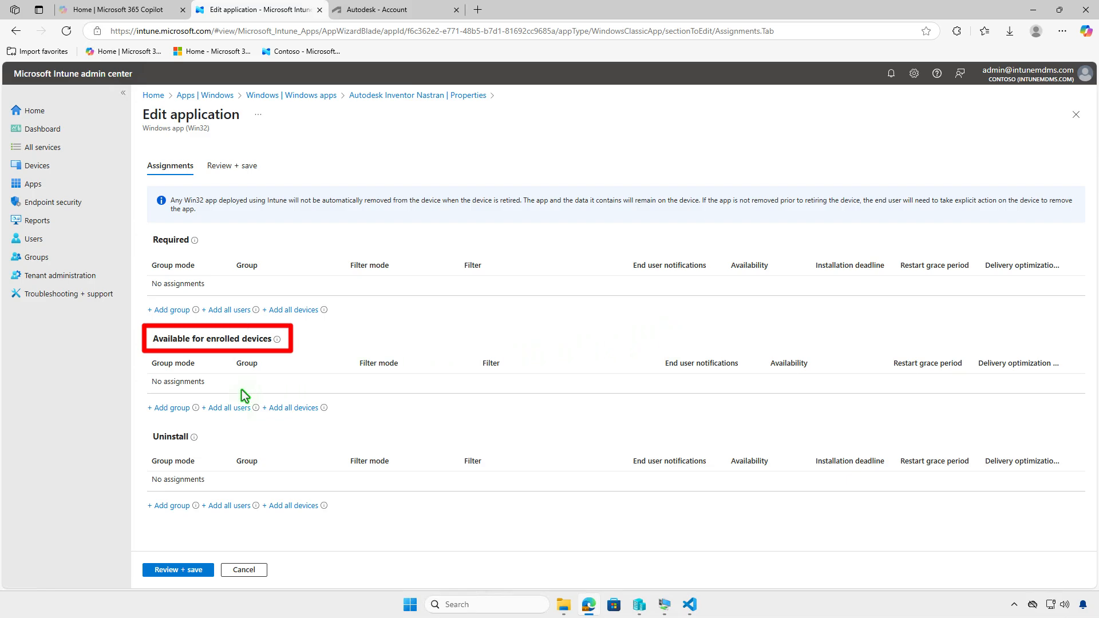
Assign Autodesk Inventor Nastran to the Test_Users group as available for enrolled devices and save the application
left_click(171, 408)
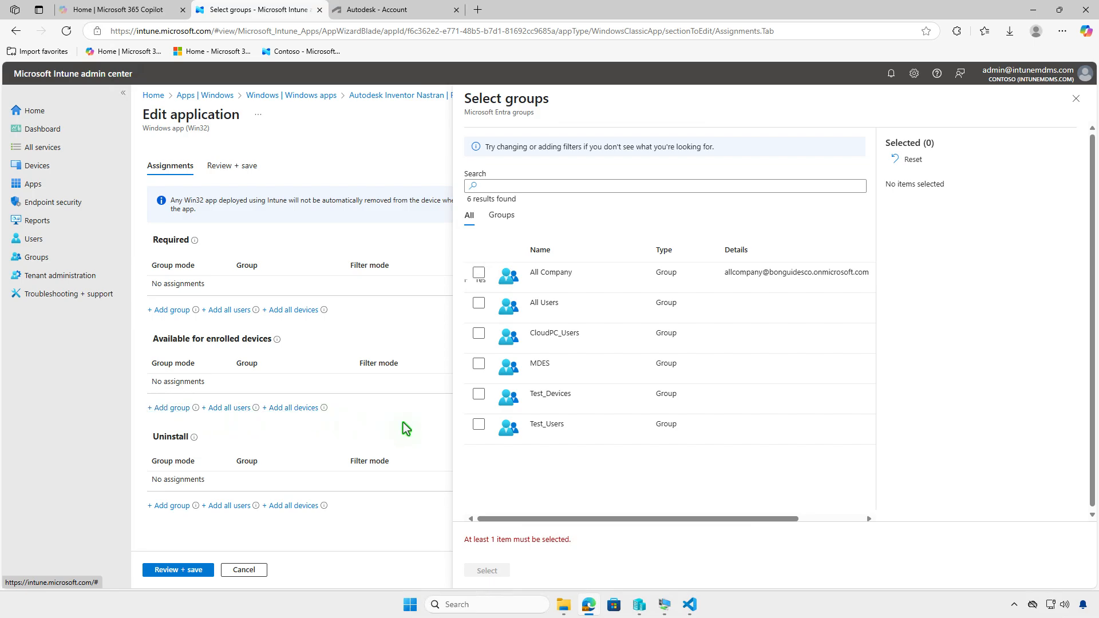
left_click(479, 425)
left_click(487, 570)
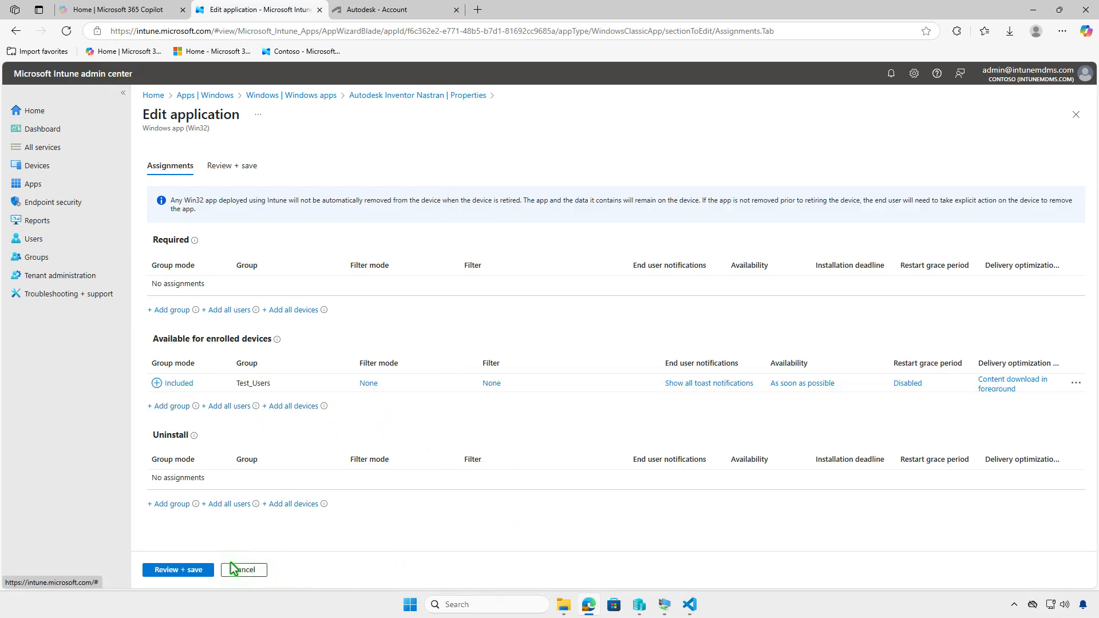
left_click(177, 570)
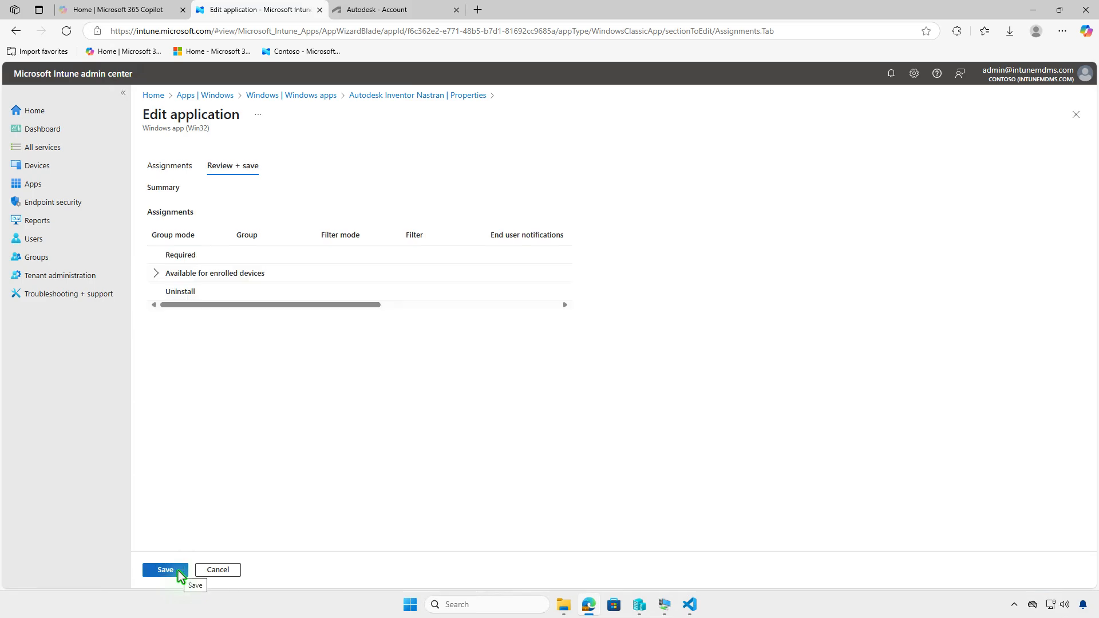
left_click(177, 571)
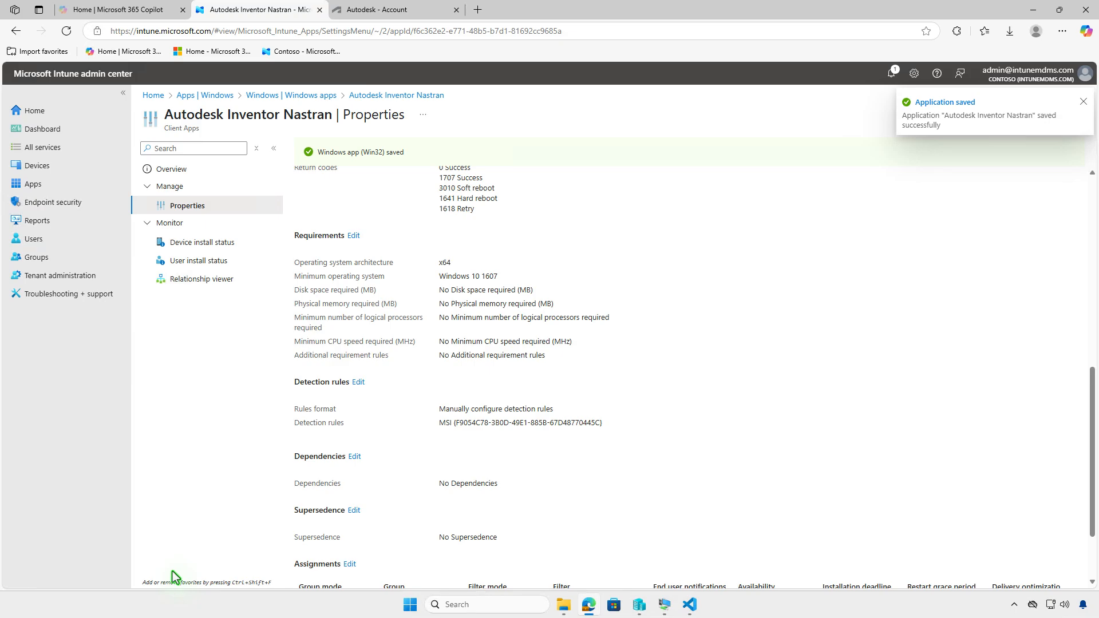
Switch to the WIN10 virtual machine, install Autodesk Inventor Nastran from the Company Portal apps, and check the Windows notifications
left_click(1033, 10)
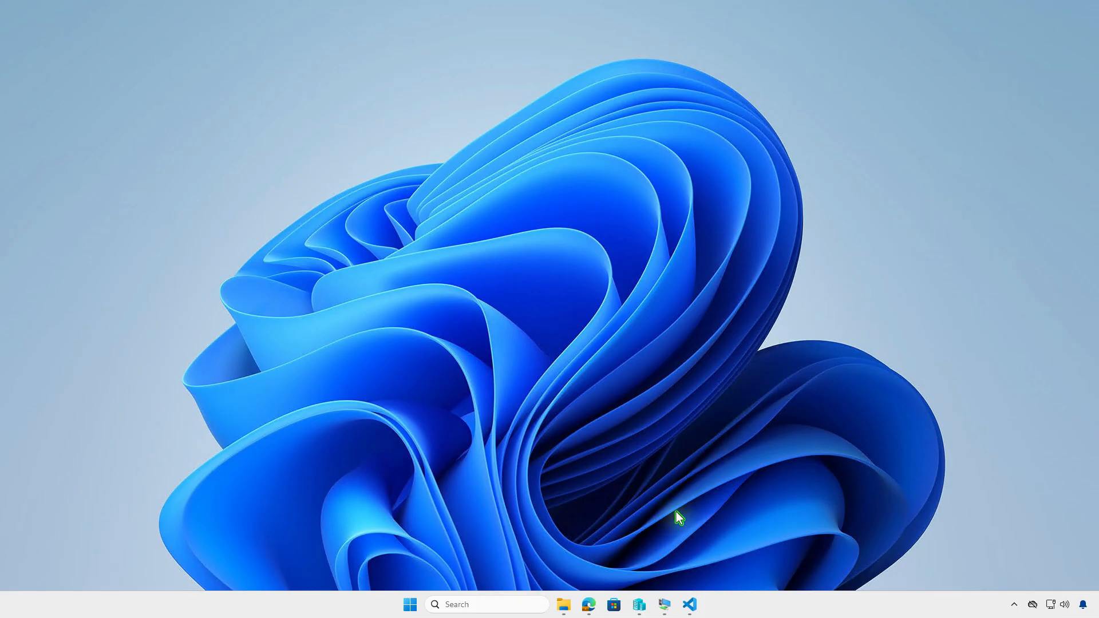
left_click(664, 604)
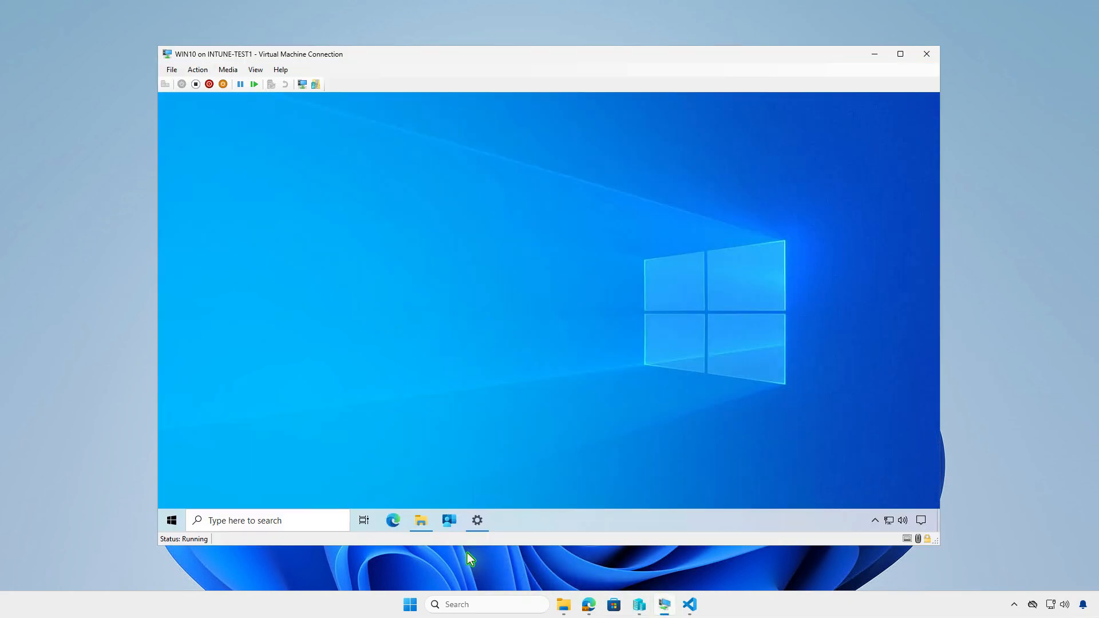
left_click(451, 522)
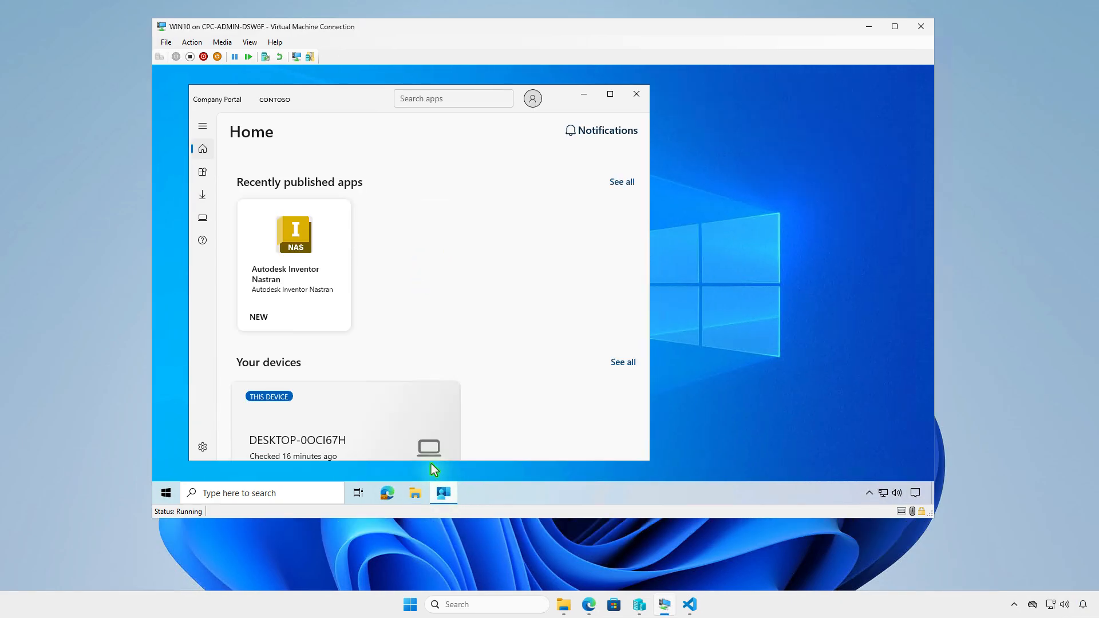
left_click(203, 174)
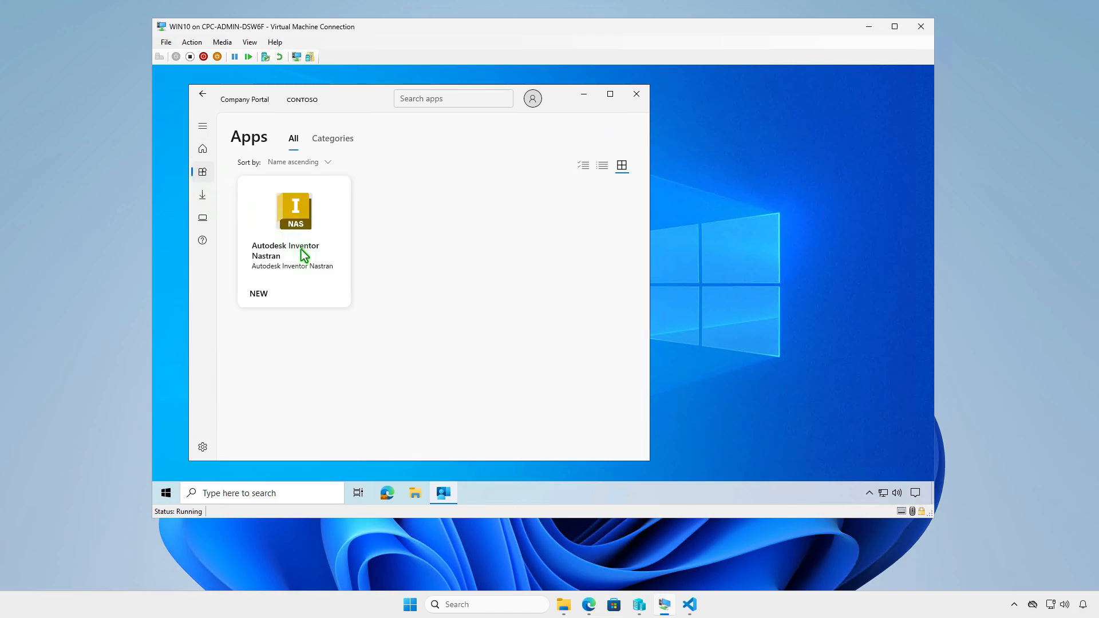
left_click(304, 255)
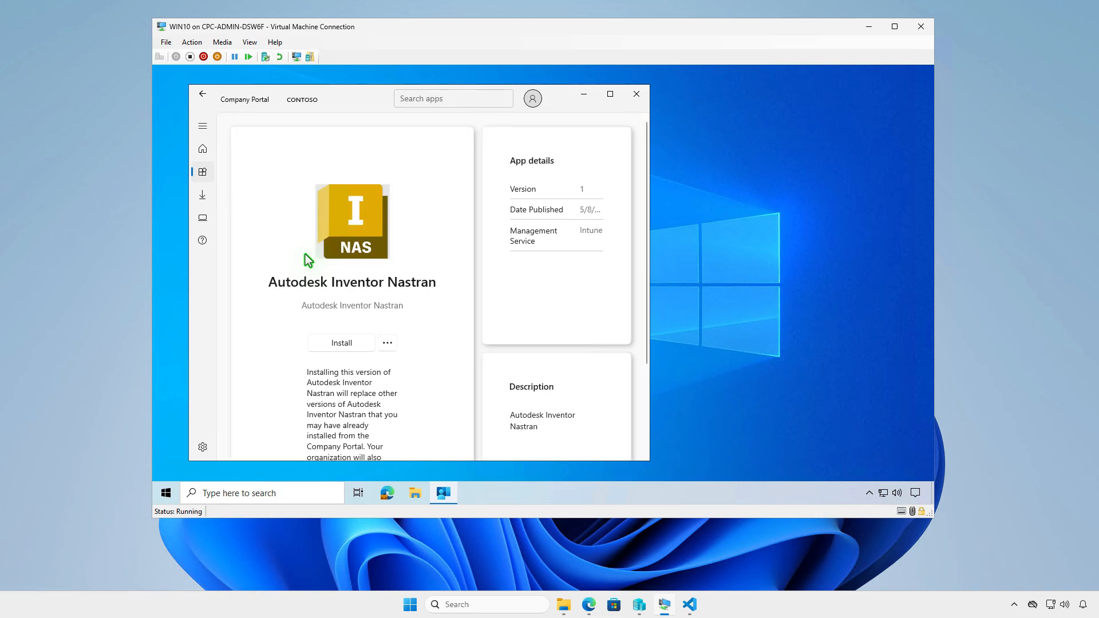
left_click(353, 343)
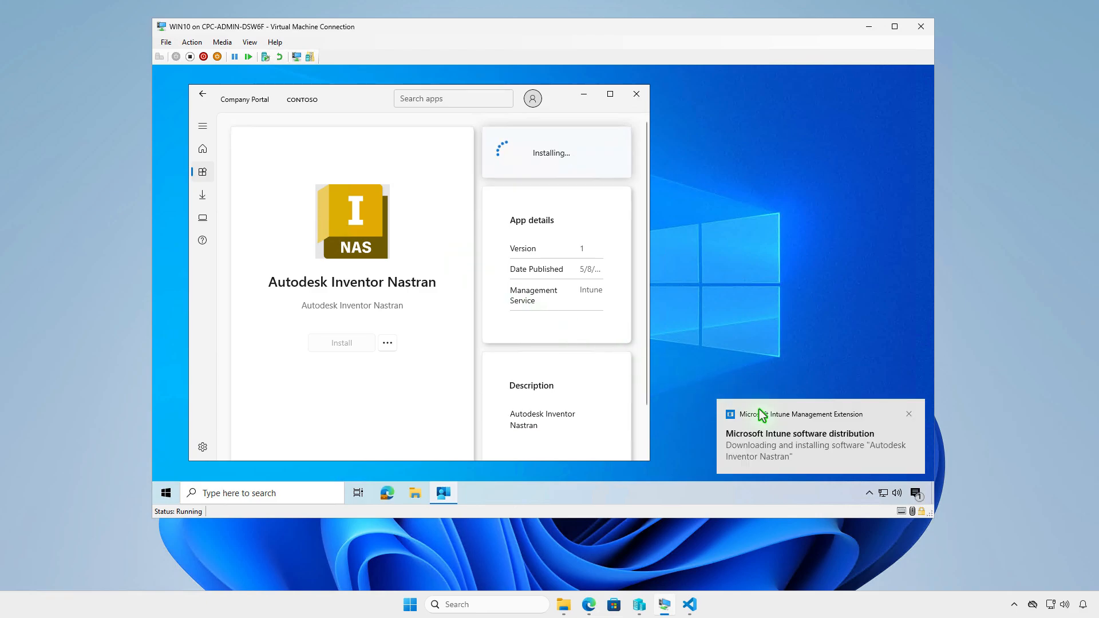
left_click(915, 492)
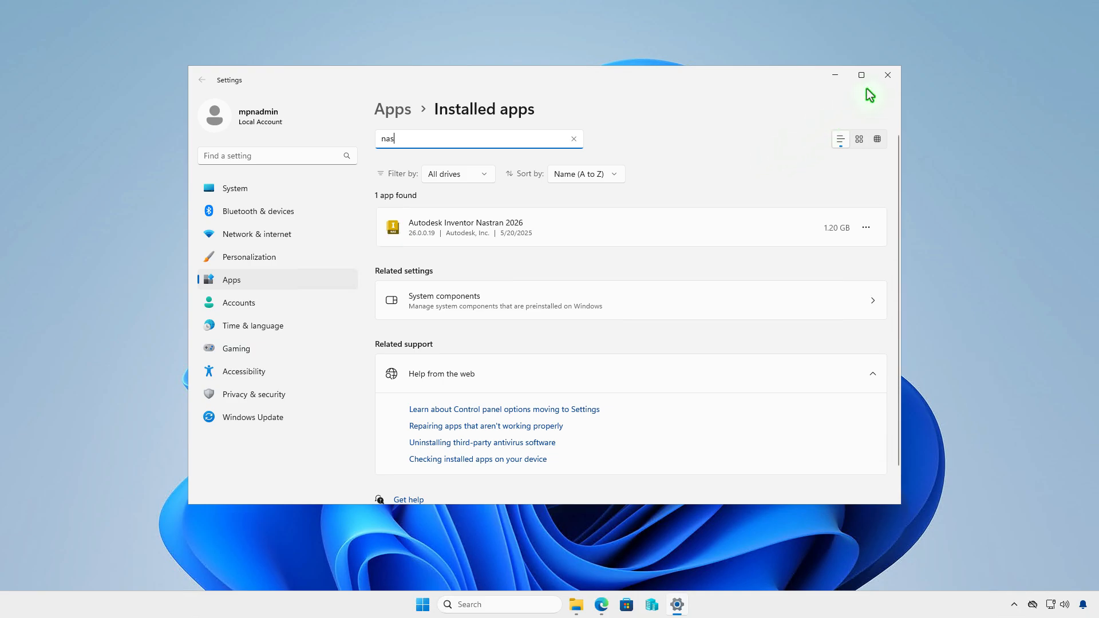
Close the installed apps settings and enter Get-WmiObject -Class Win32_Product | Where { $_.Vendor -like 'Autodesk*'} | FT in an administrator PowerShell window
left_click(888, 75)
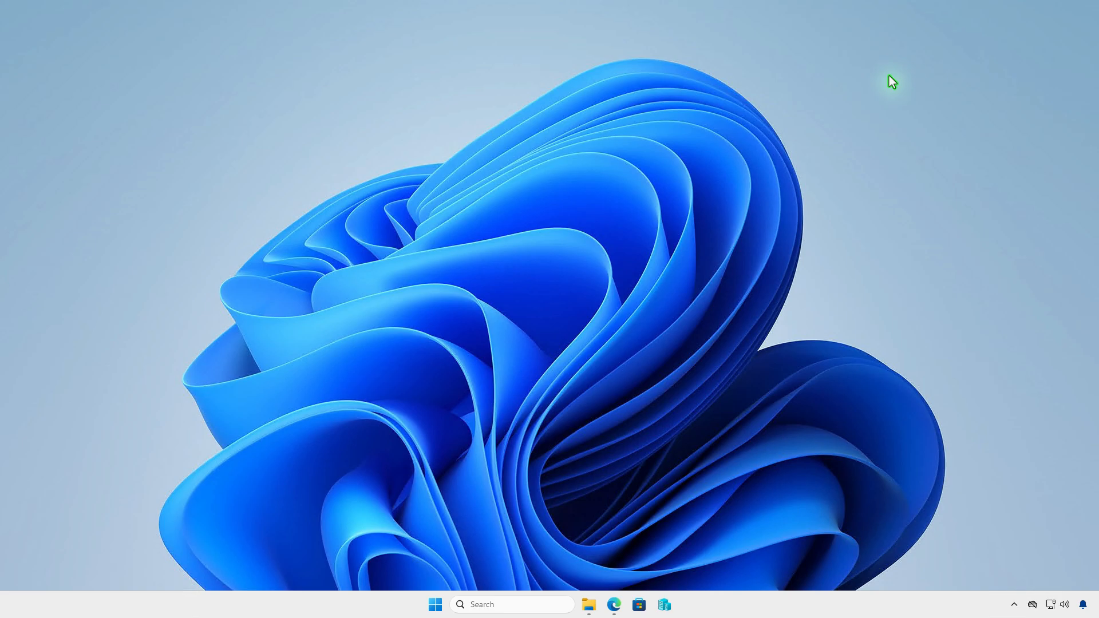
right_click(435, 605)
left_click(454, 442)
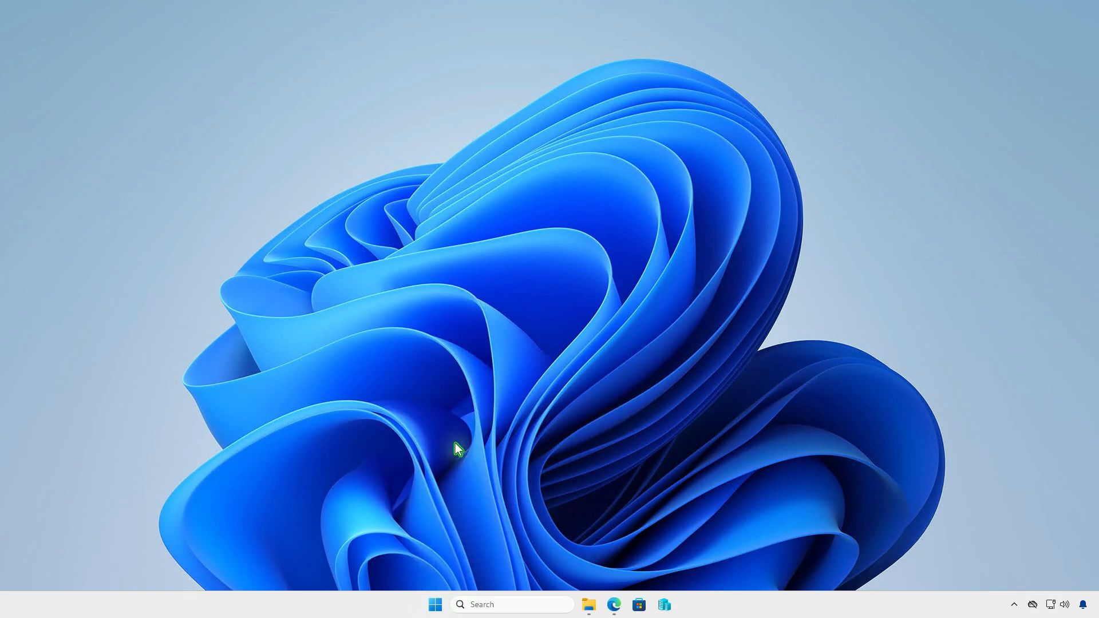
type("Get-WmiObject -Class Win32_Product | Where { $_.Vendor -like 'Autodesk*'} | FT")
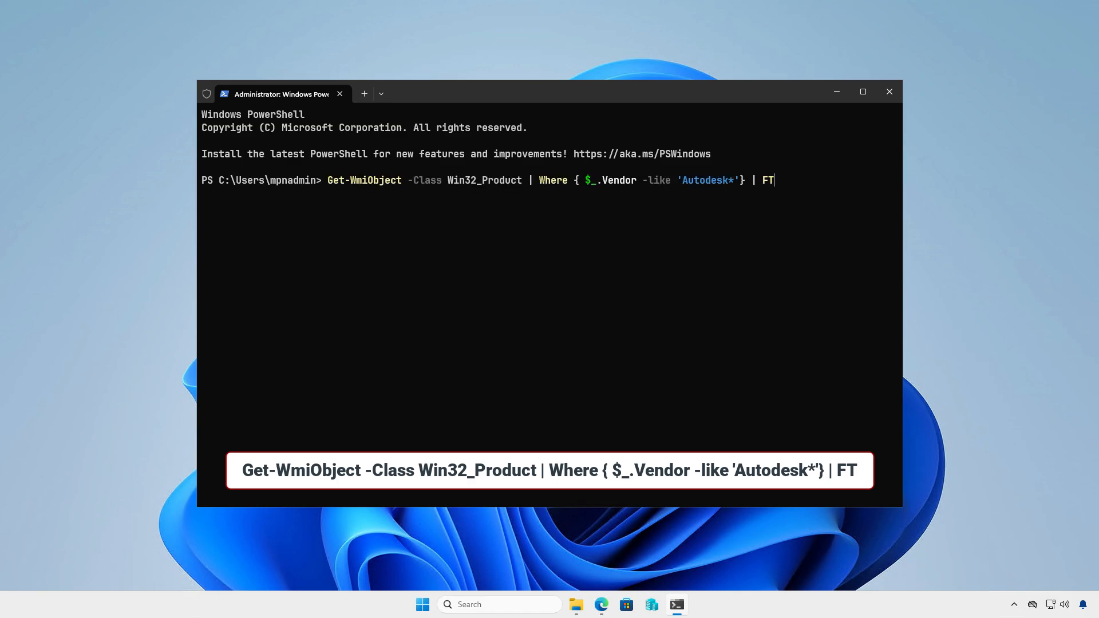